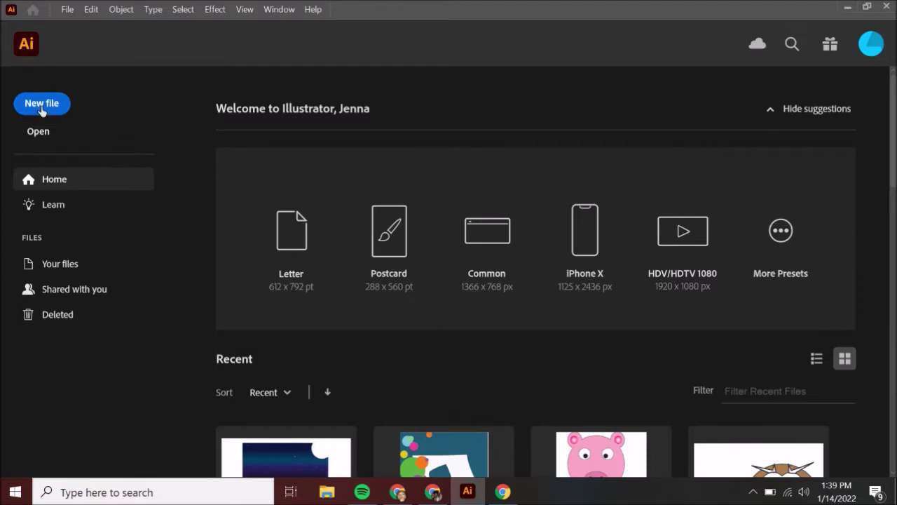
Open the image file "name" from the Desktop folder.
left_click(39, 133)
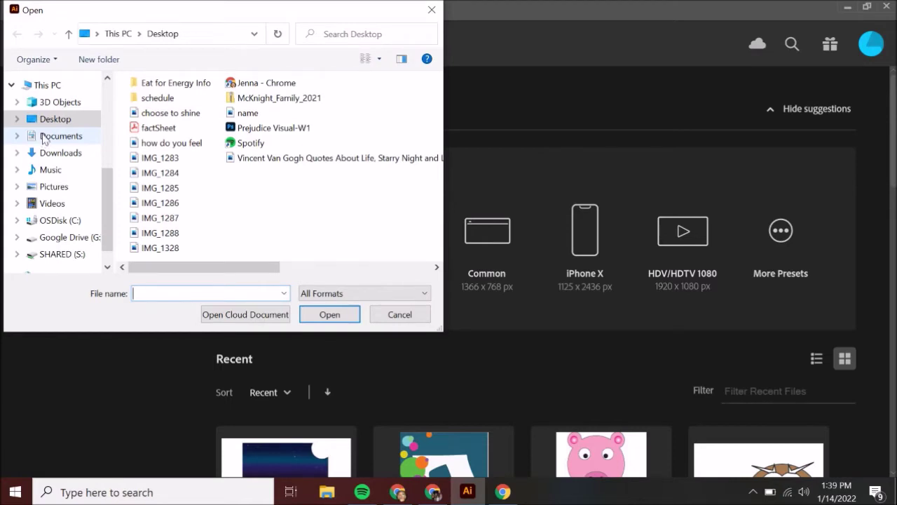
left_click(259, 114)
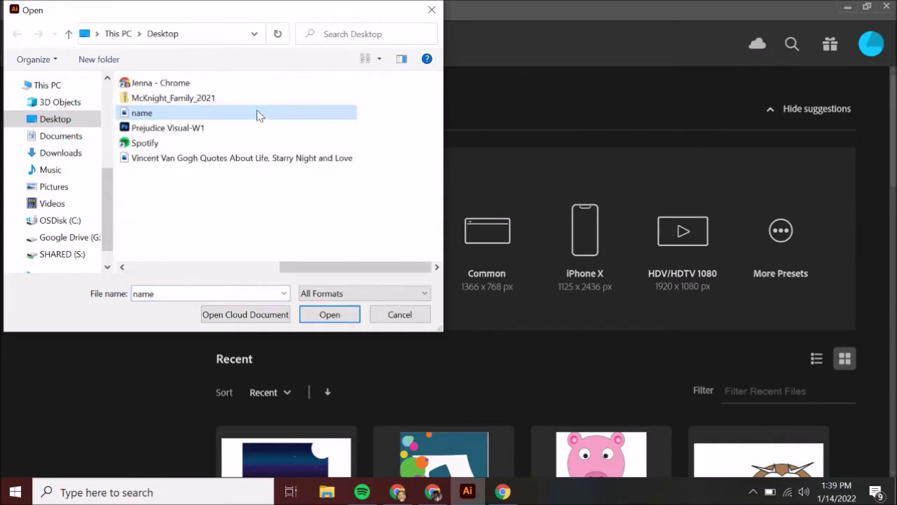
left_click(331, 315)
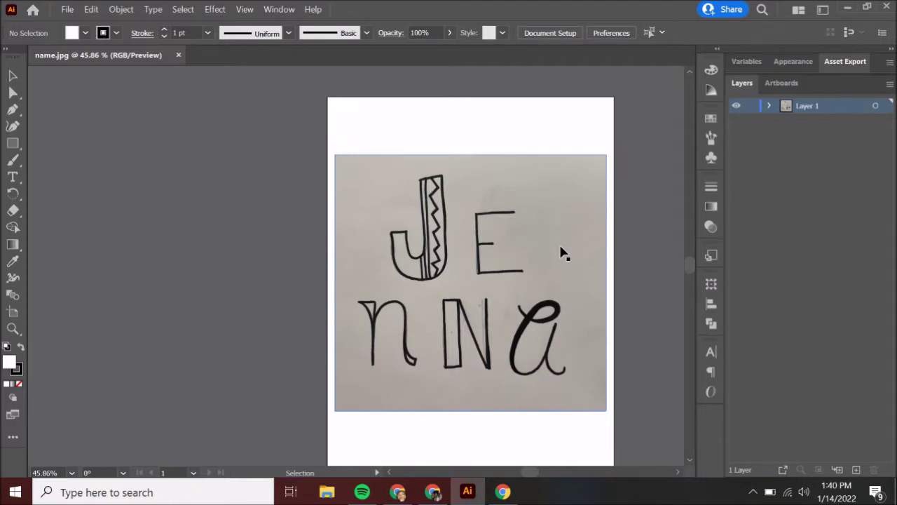
Trace the lettering image with the Black and White Logo preset and expand the tracing into editable paths.
left_click(483, 256)
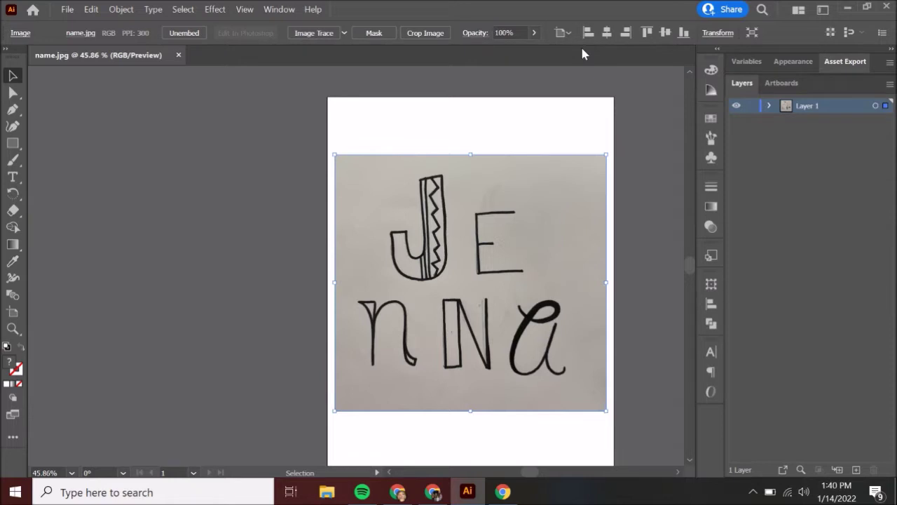
left_click(345, 33)
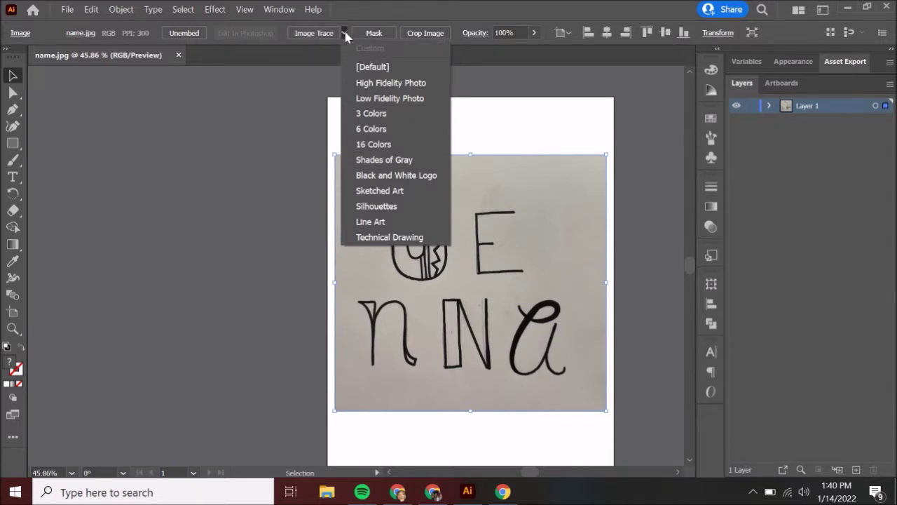
left_click(410, 177)
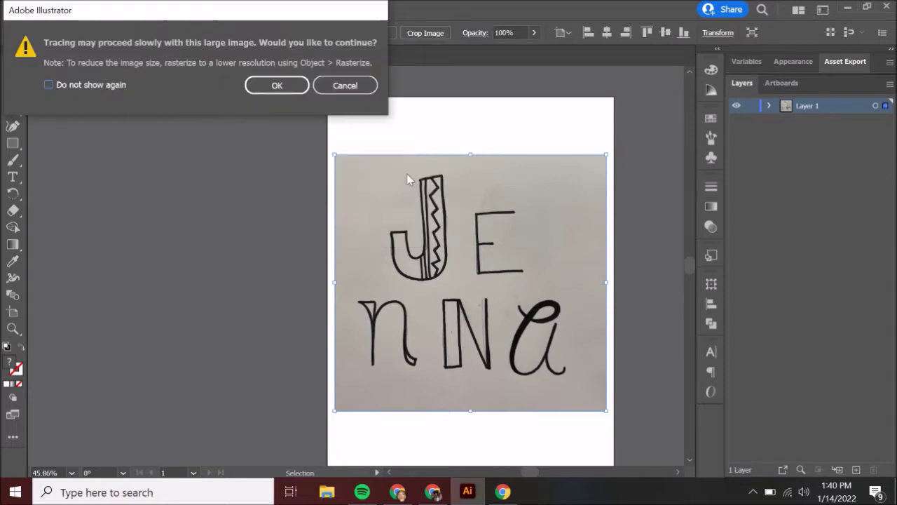
left_click(283, 88)
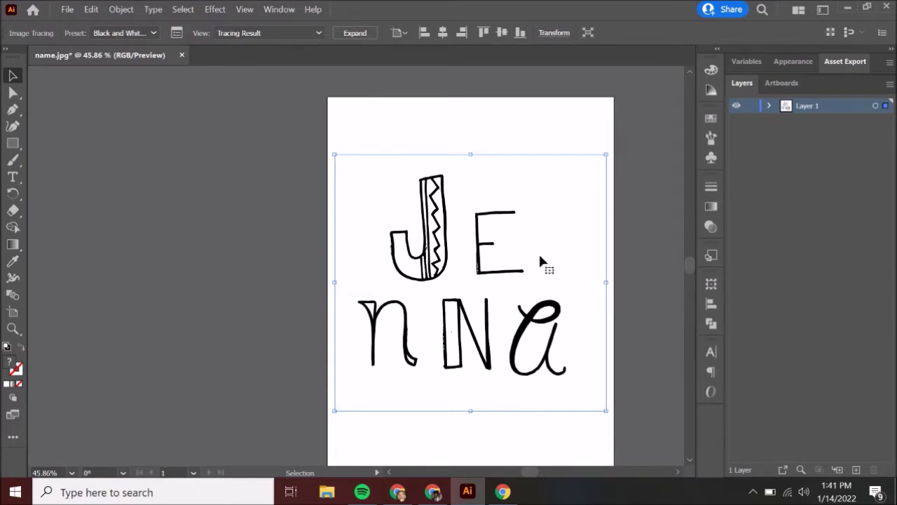
left_click(373, 36)
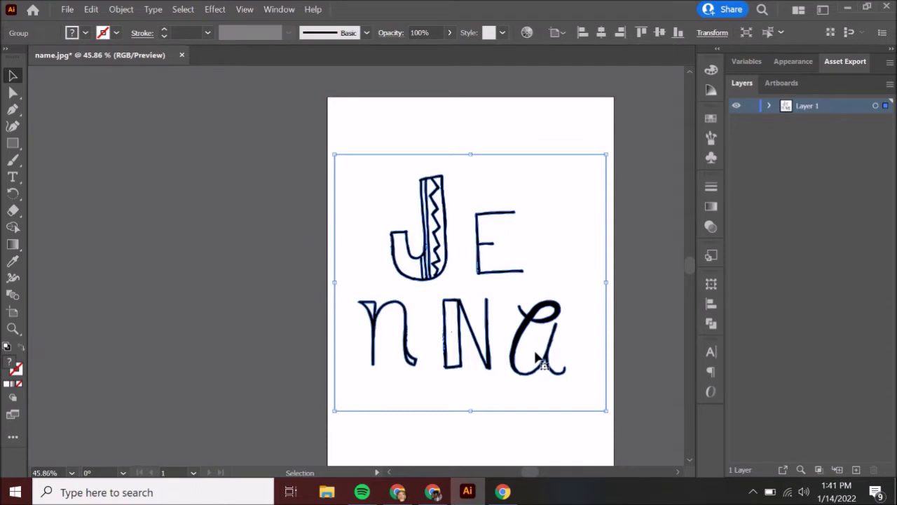
left_click(491, 122)
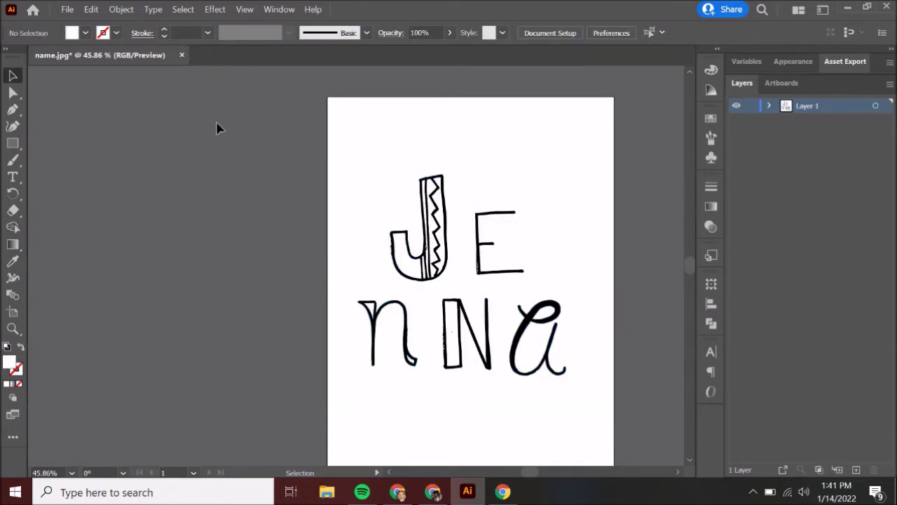
left_click(14, 92)
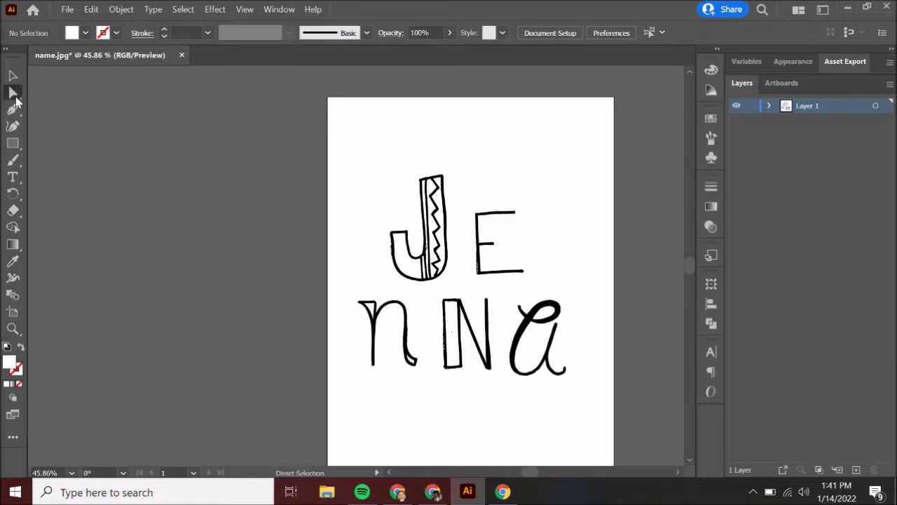
left_click(414, 241)
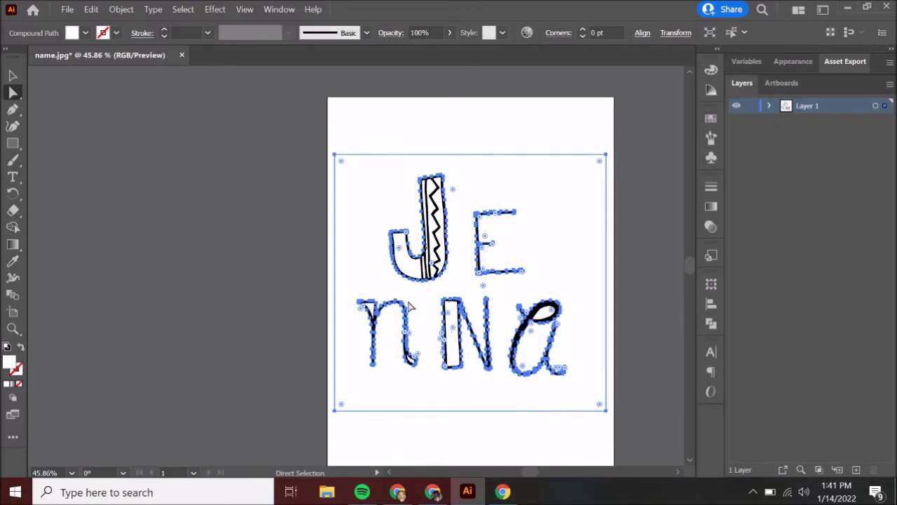
left_click(124, 12)
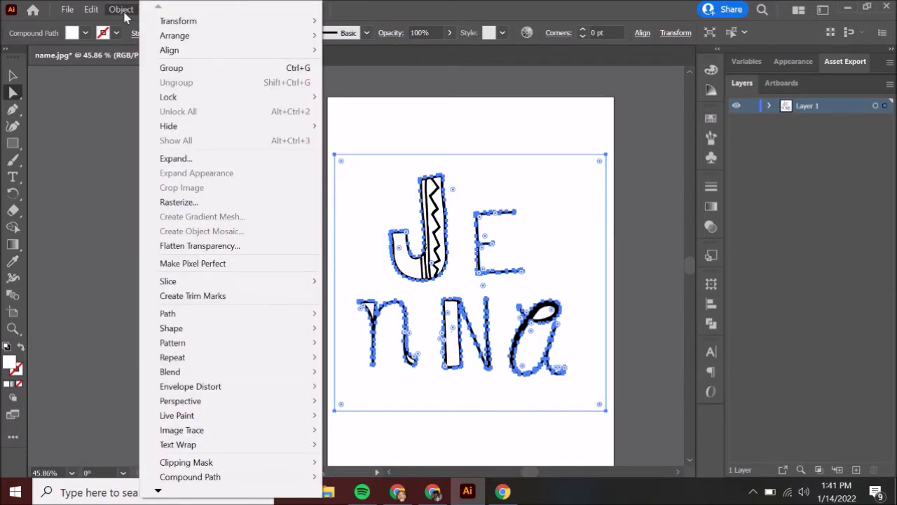
left_click(483, 193)
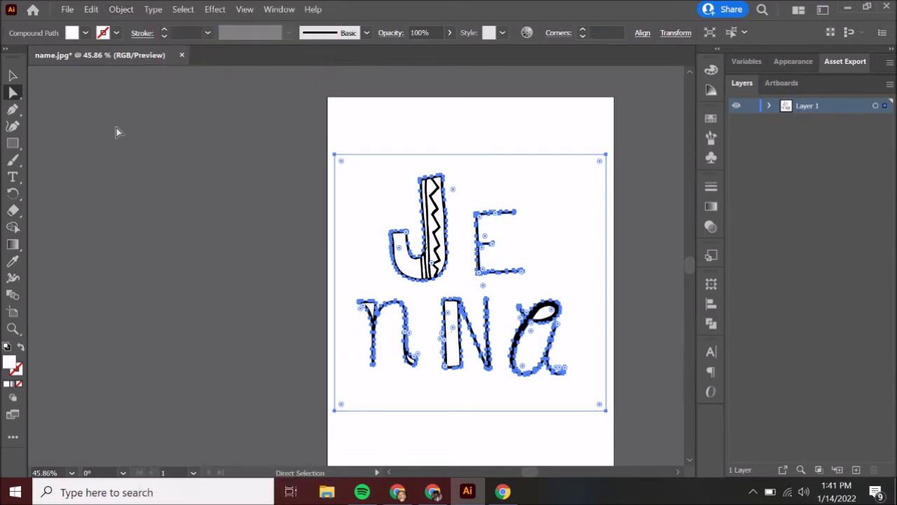
left_click(12, 76)
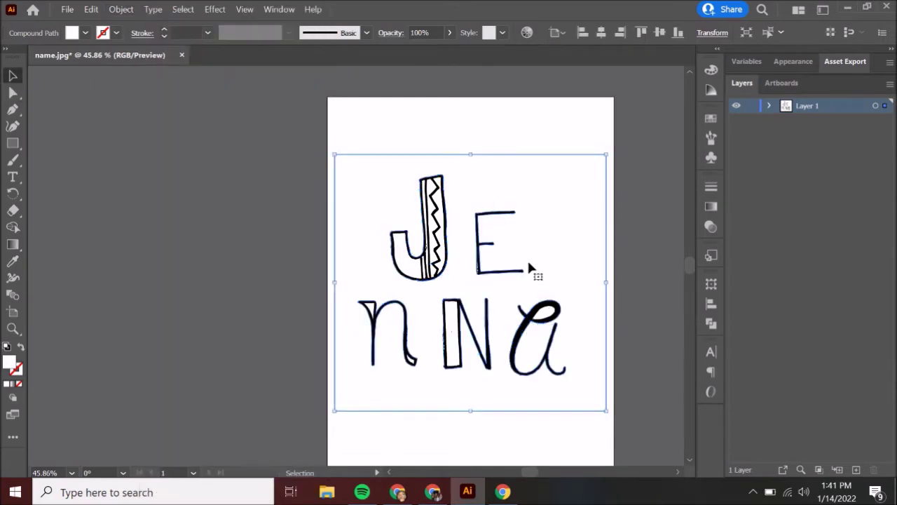
left_click(122, 10)
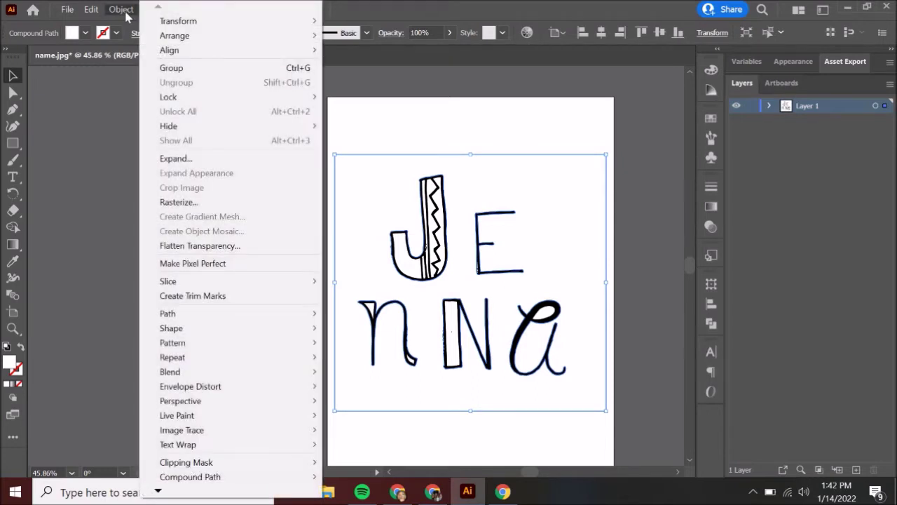
left_click(122, 9)
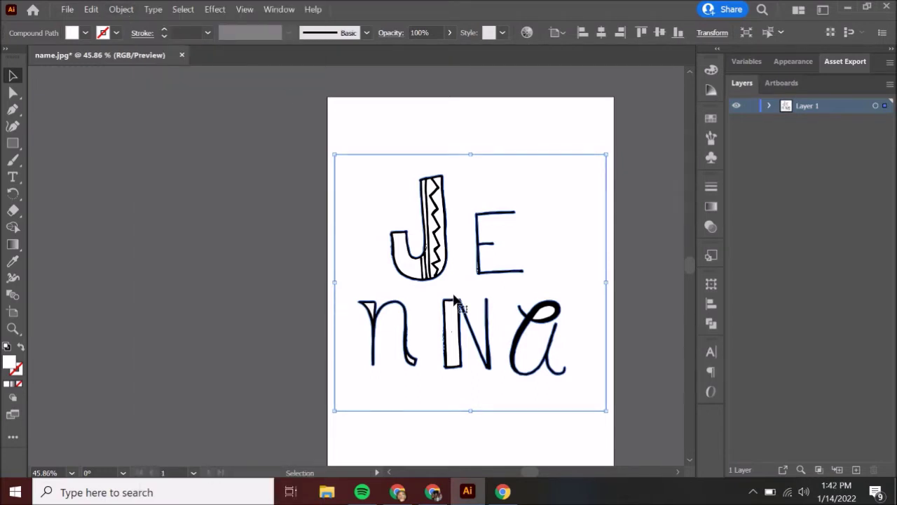
Ungroup the expanded tracing so each letter can be selected separately.
left_click(506, 133)
left_click(491, 254)
right_click(493, 258)
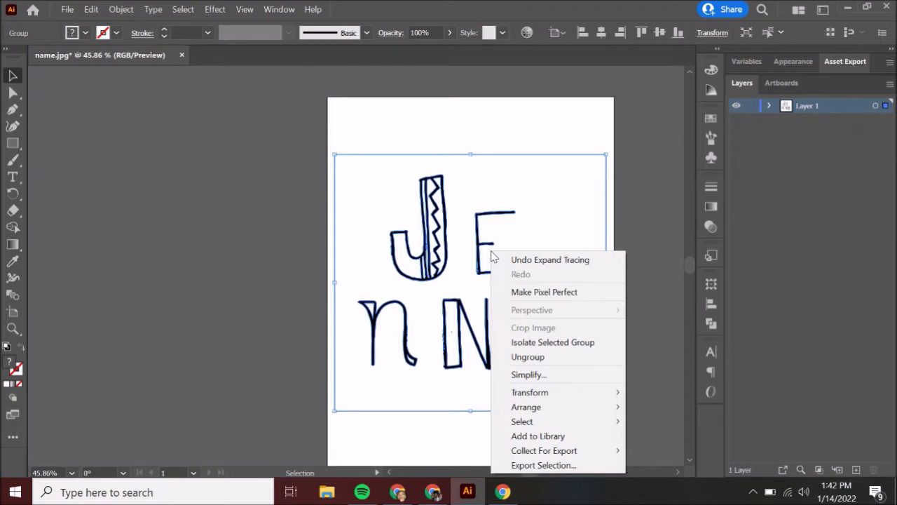
left_click(526, 357)
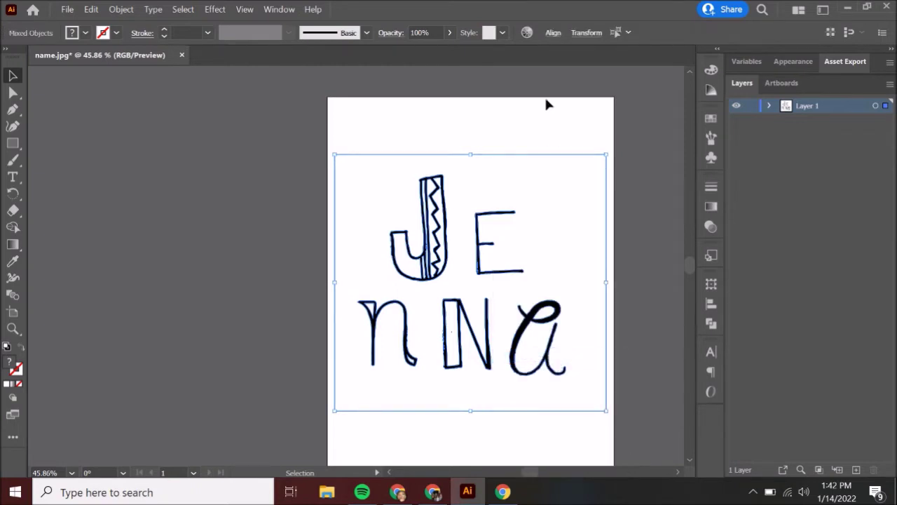
left_click(551, 119)
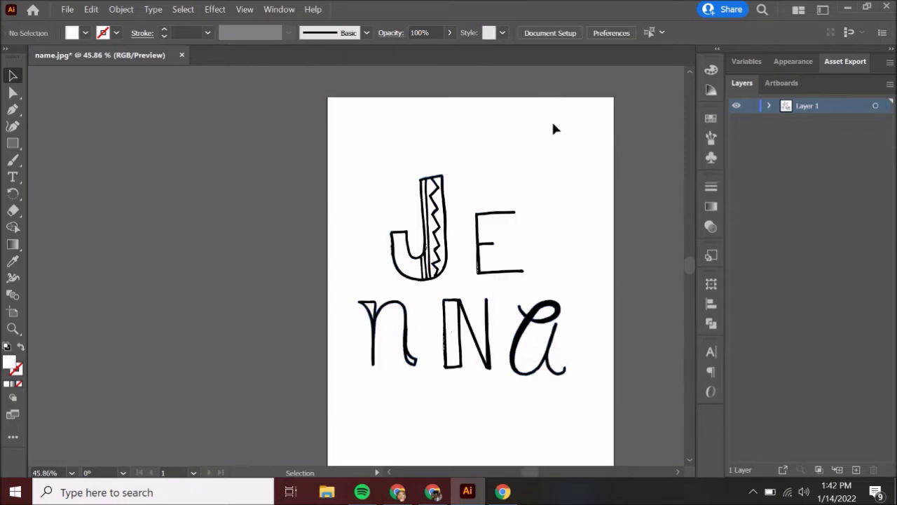
Try to stretch the letter E upward to make it taller.
left_click(494, 224)
left_click_drag(500, 211, 565, 144)
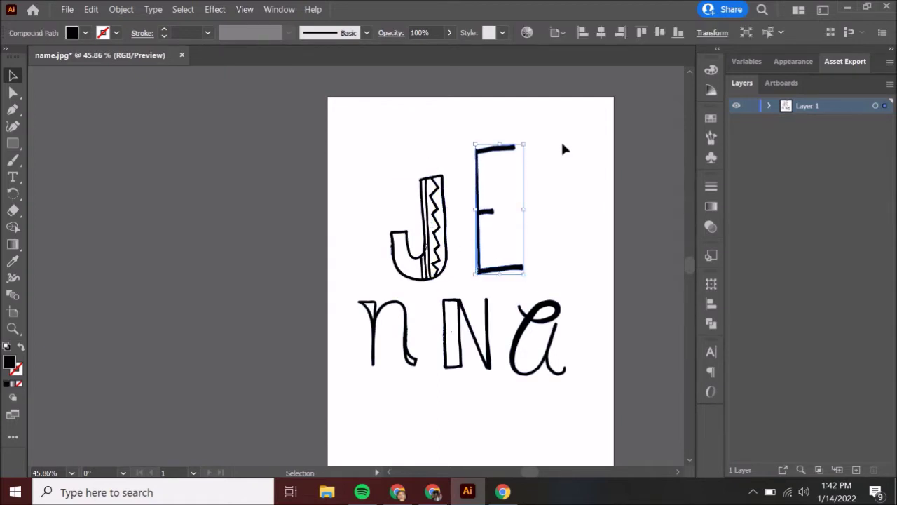
key("ctrl+z")
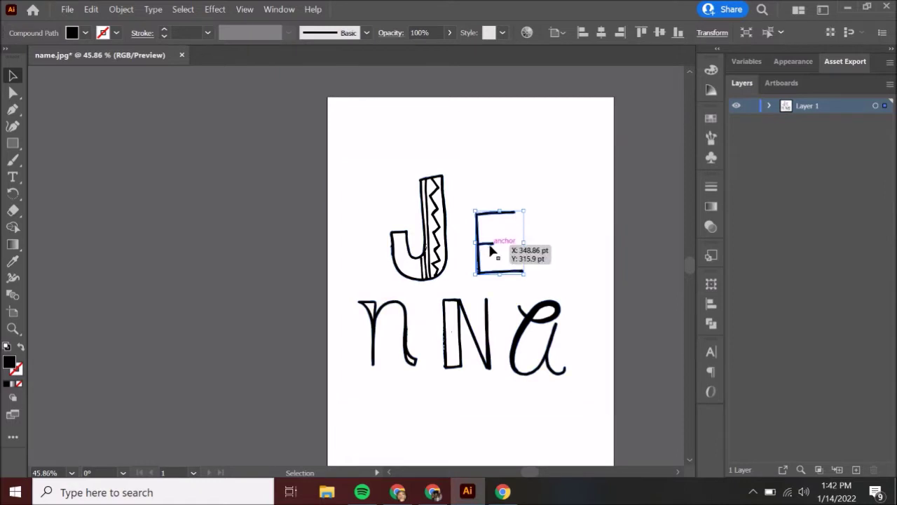
Move the letter E up and away from the J, and stretch it taller and wider.
left_click_drag(510, 241, 549, 204)
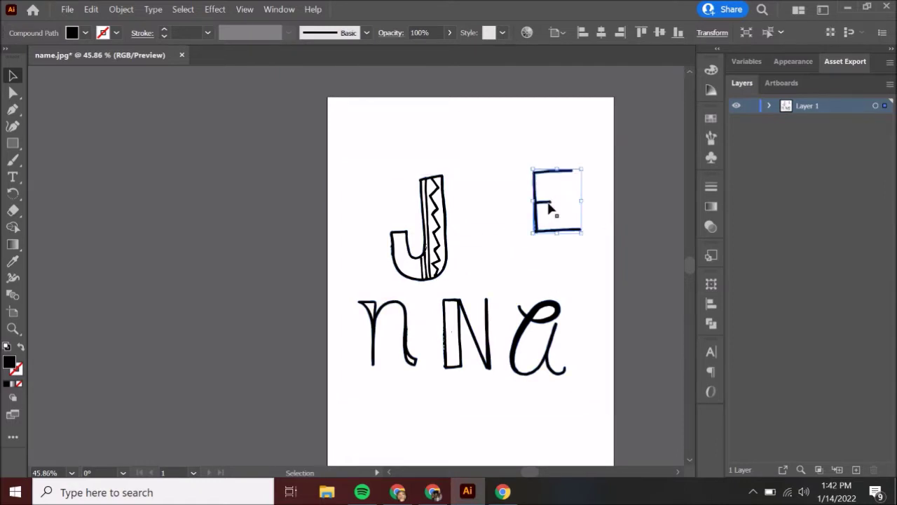
left_click_drag(549, 207, 515, 226)
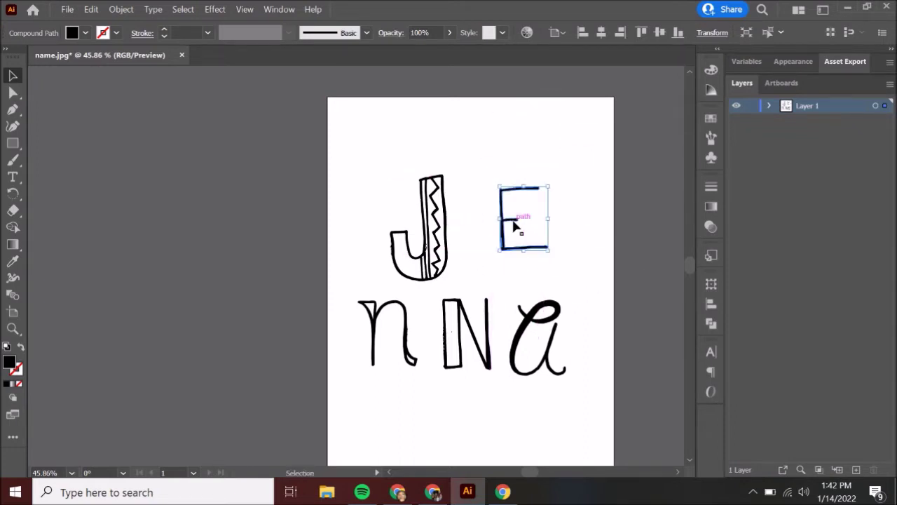
left_click_drag(525, 187, 523, 107)
left_click_drag(550, 180, 576, 180)
left_click(499, 108)
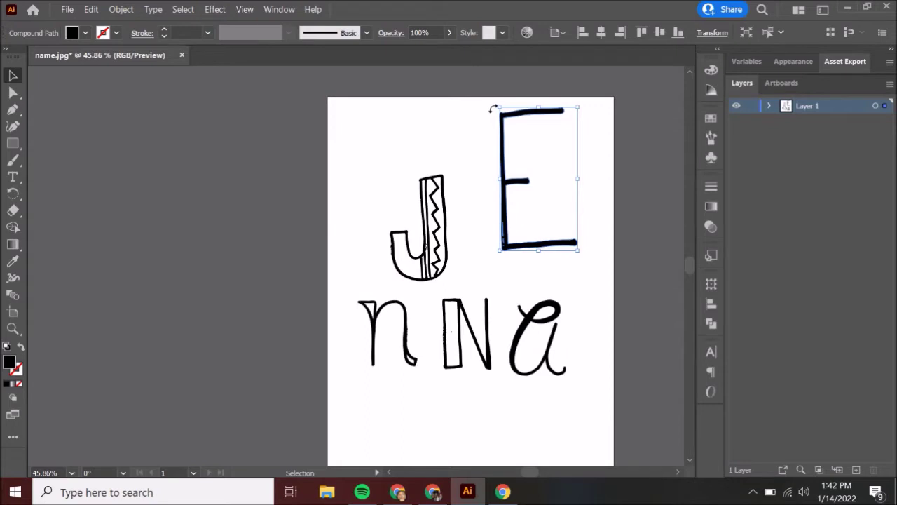
Rotate the enlarged E counterclockwise onto a steep diagonal and lengthen it slightly along its spine.
left_click_drag(493, 108, 436, 107)
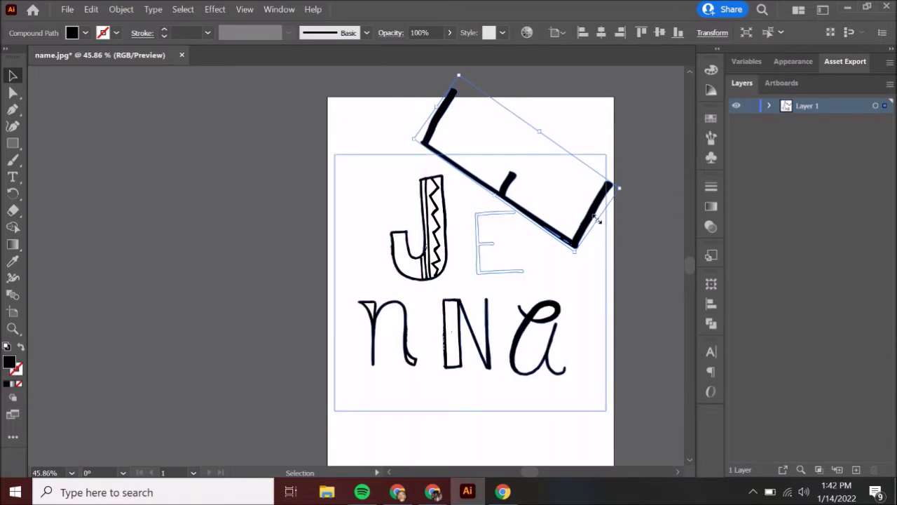
left_click_drag(600, 220, 608, 233)
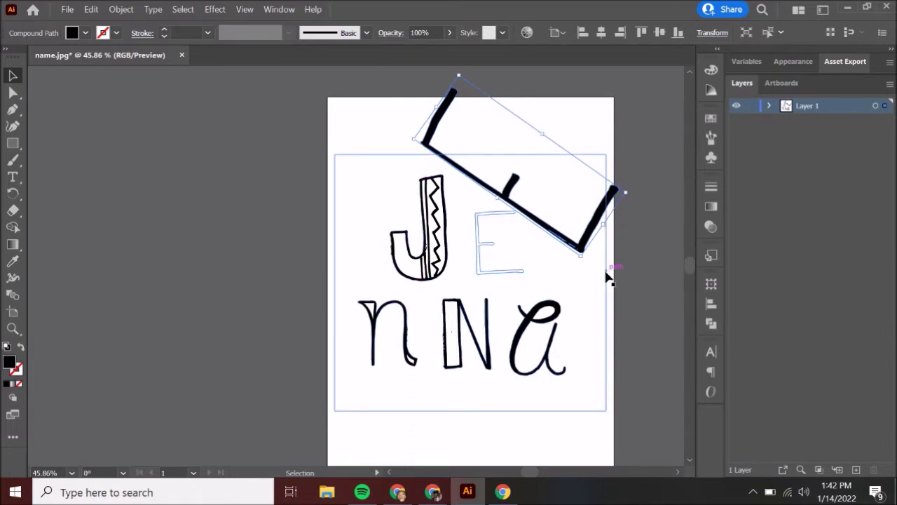
left_click(589, 122)
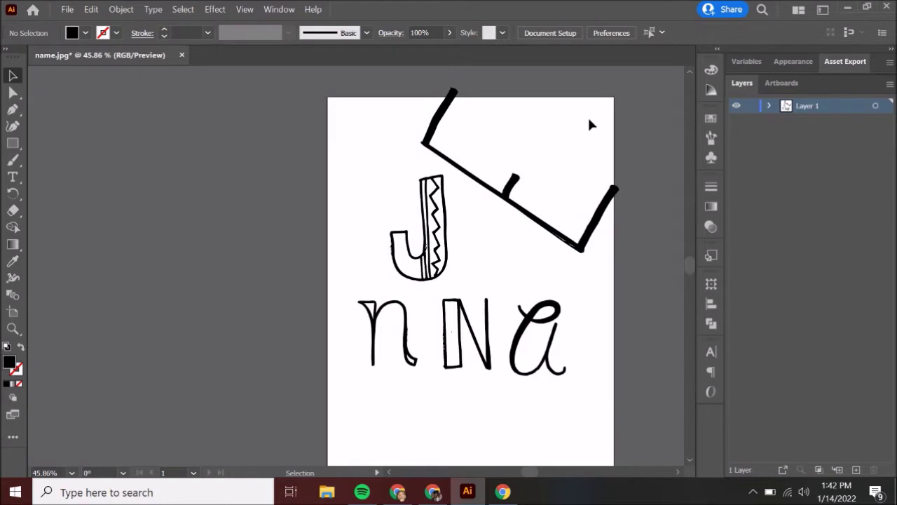
Pull the white background shape away from behind the letters and delete it.
left_click(434, 221)
left_click_drag(421, 188, 156, 181)
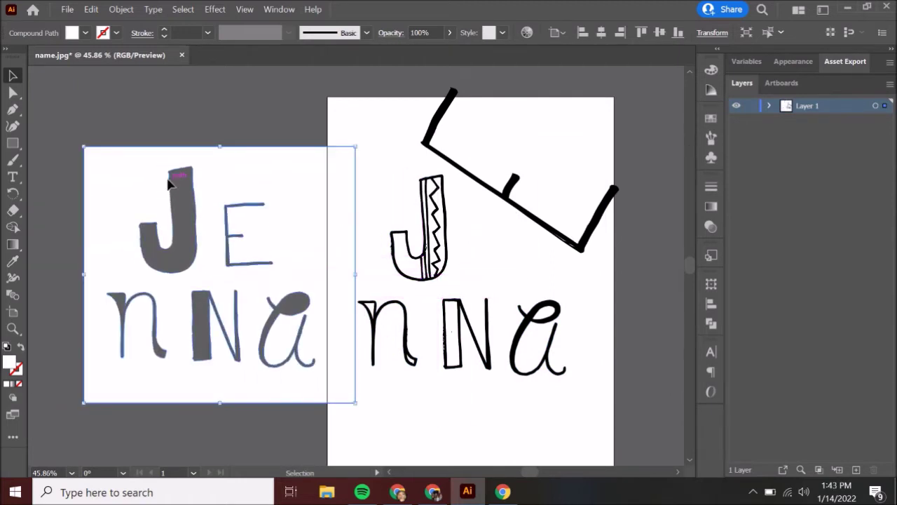
key("Delete")
Move the letter J slightly up and to the left of its original spot.
left_click(430, 241)
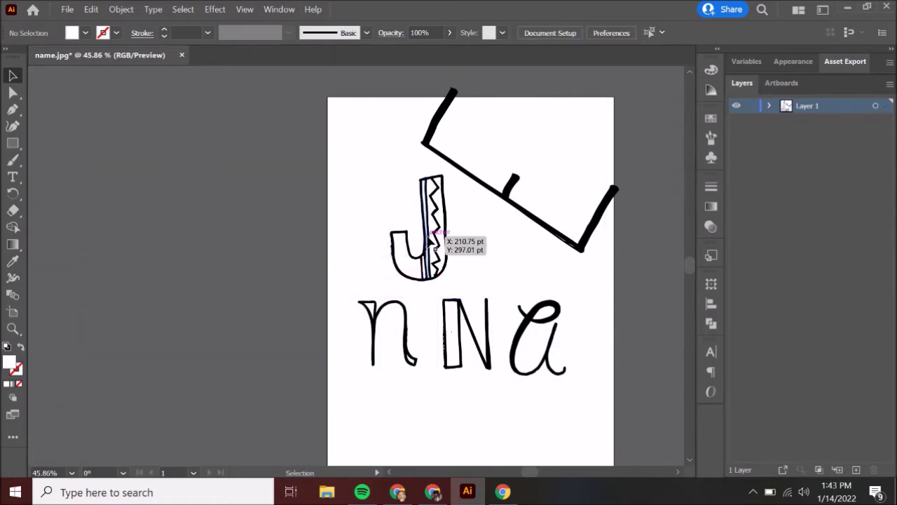
left_click(402, 190)
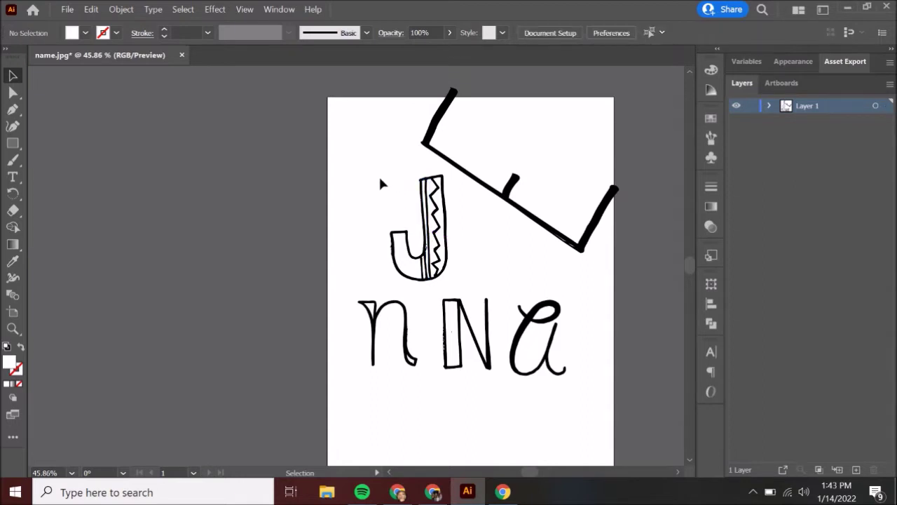
left_click(455, 256)
left_click_drag(449, 258, 430, 252)
left_click(464, 267)
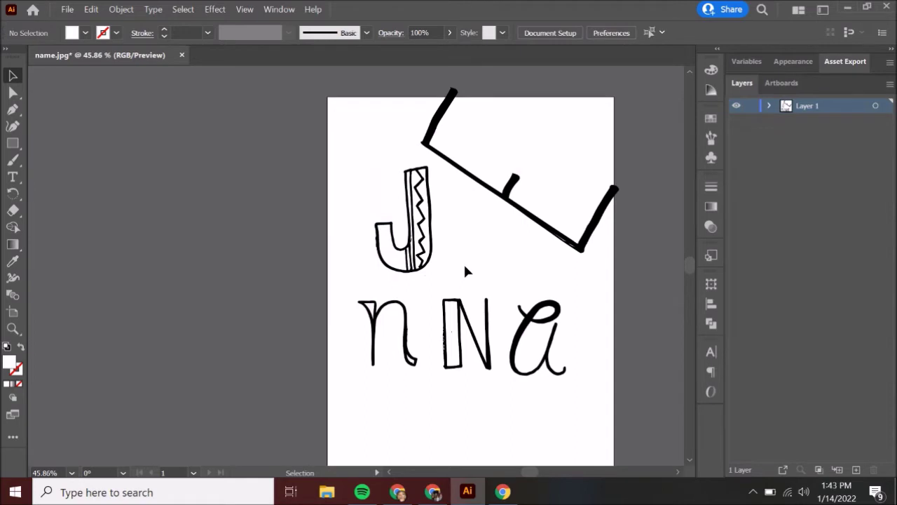
Pull the white filler shapes out of the J's zigzag strip and delete them.
left_click(423, 241)
left_click_drag(423, 241, 496, 263)
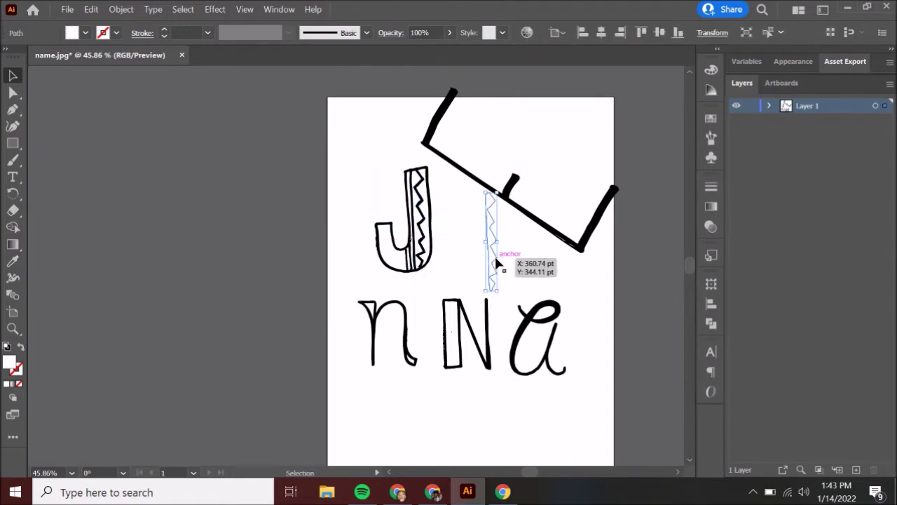
key("Escape")
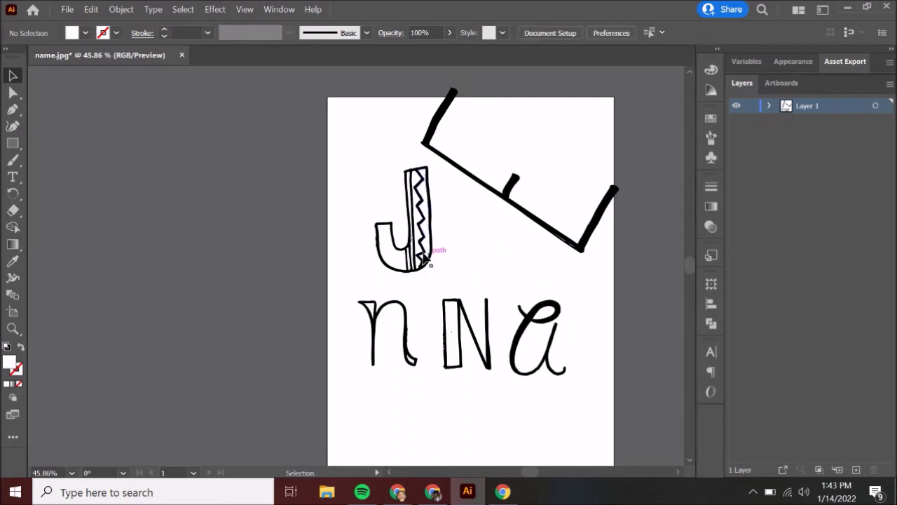
left_click(418, 239)
left_click(463, 257)
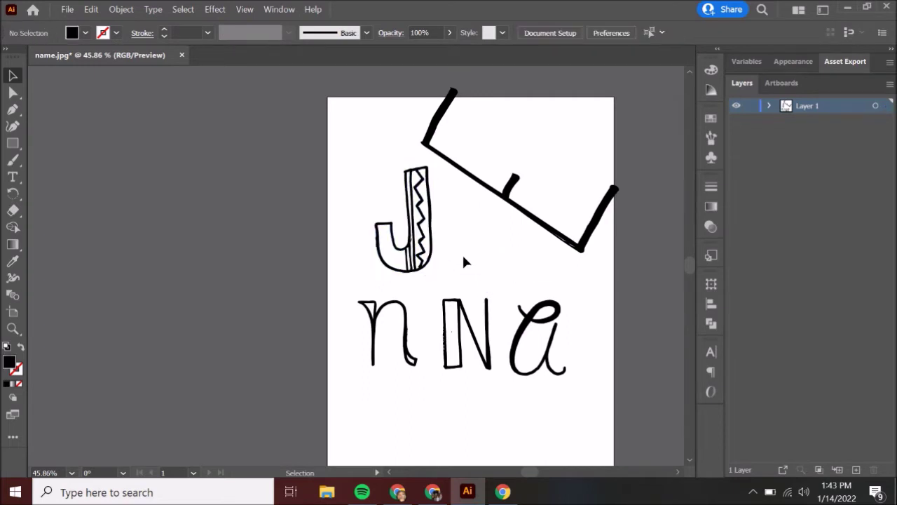
left_click(424, 242)
left_click_drag(424, 242, 496, 268)
key("ctrl+z")
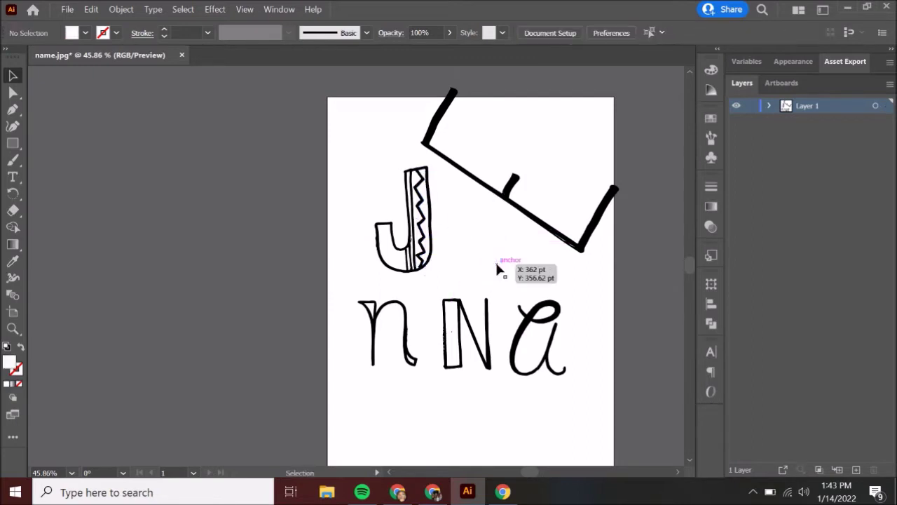
Pull the remaining white filler shapes out of the J's narrow stripe and its hook and delete them.
left_click_drag(416, 234, 461, 255)
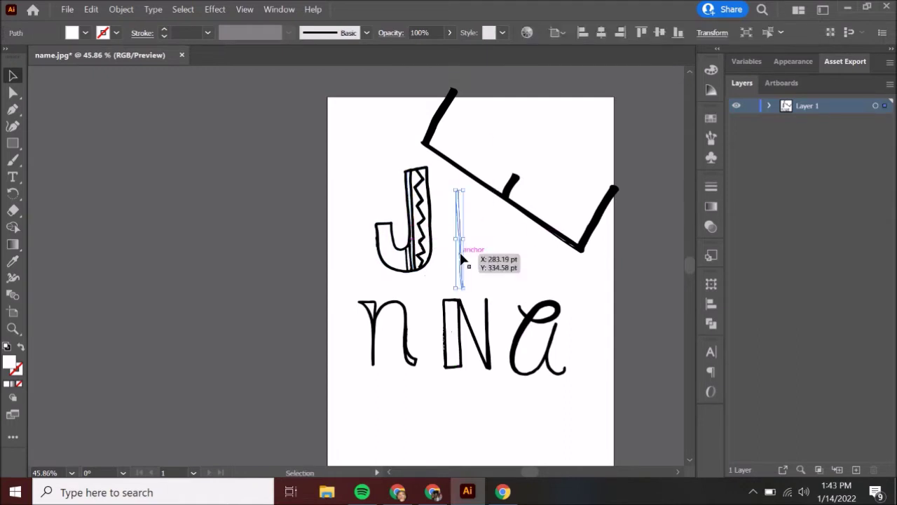
key("ctrl+z")
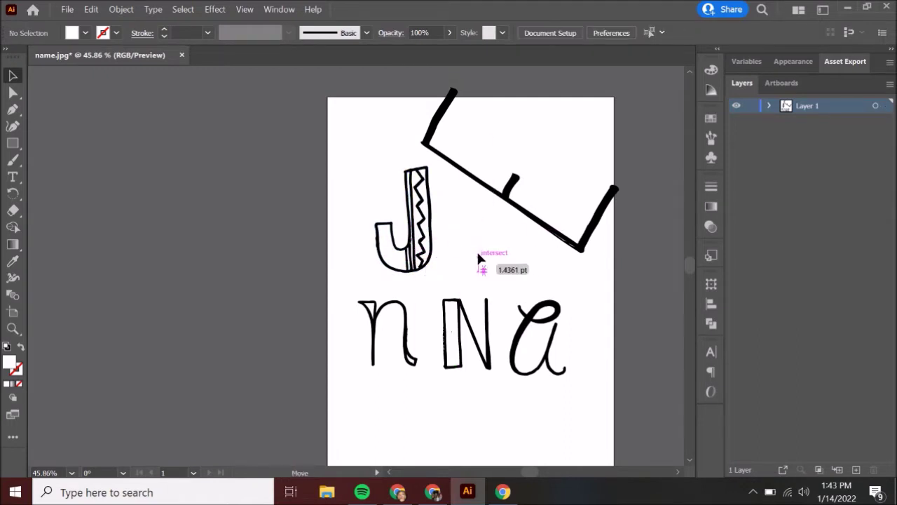
left_click(477, 254)
left_click_drag(385, 249, 373, 280)
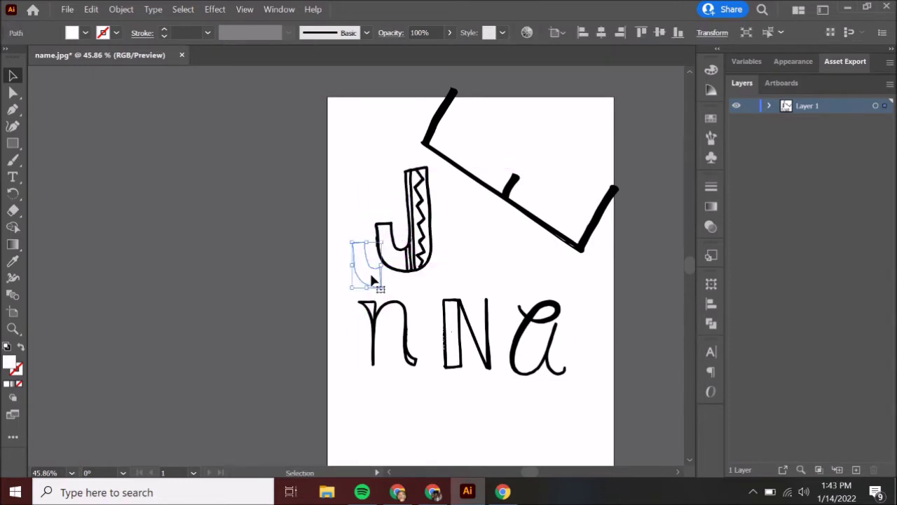
left_click(372, 280)
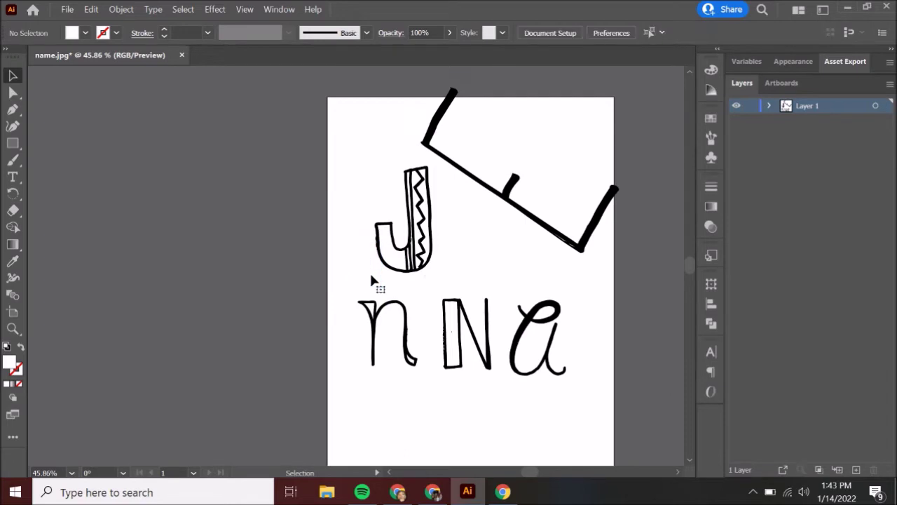
left_click(457, 339)
mouse_move(457, 339)
left_mouse_down()
mouse_move(414, 360)
mouse_move(457, 339)
left_mouse_up()
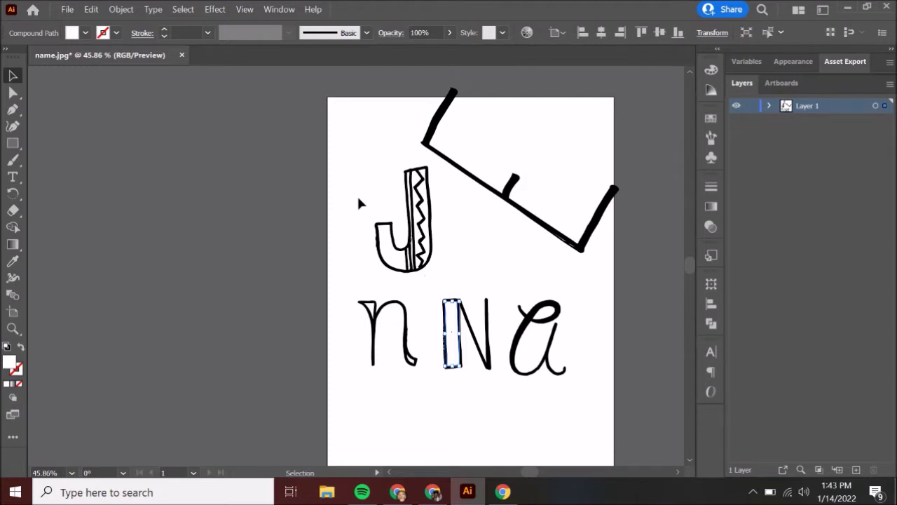
Stretch the letter J wider to the right and slightly taller downward.
left_click(413, 200)
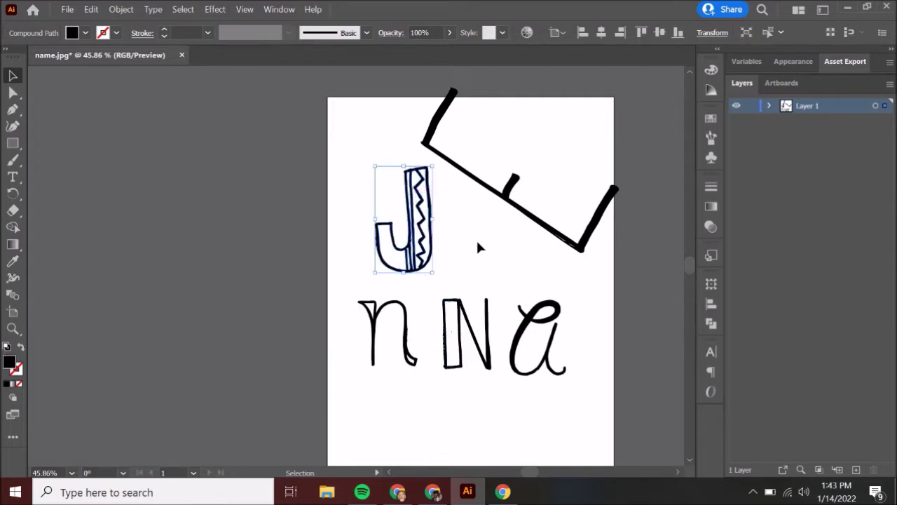
left_click_drag(435, 219, 455, 220)
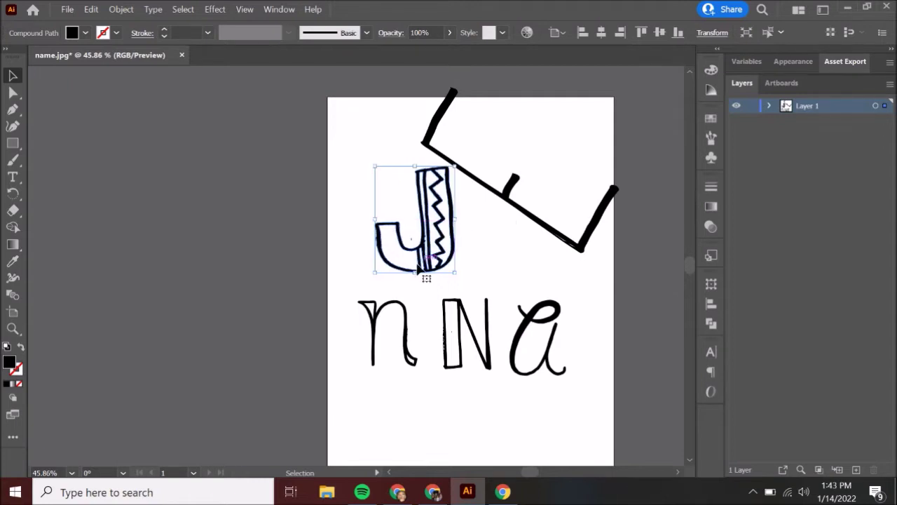
left_click_drag(413, 274, 415, 289)
left_click(511, 245)
Move the lowercase n, the N and the a off the artboard's left side, and delete the leftover shapes they leave behind.
left_click_drag(387, 324, 217, 183)
left_click_drag(468, 326, 177, 278)
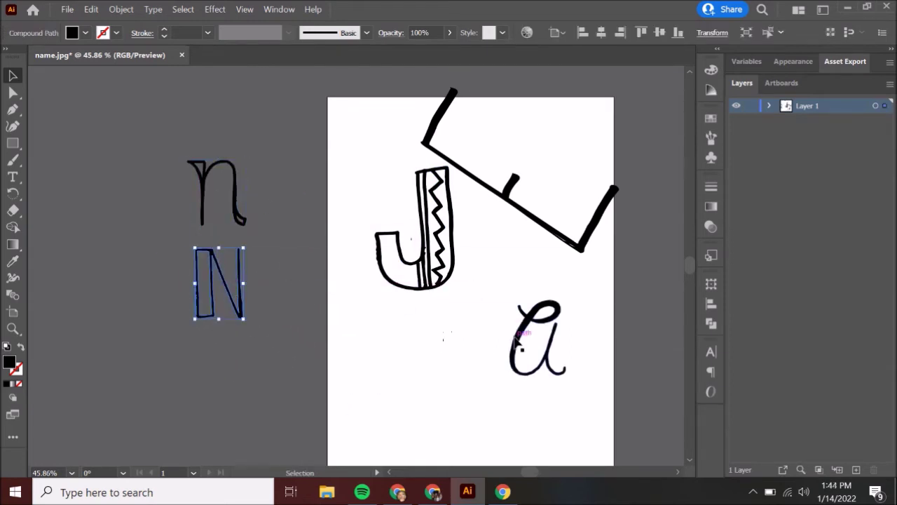
left_click_drag(547, 359, 214, 400)
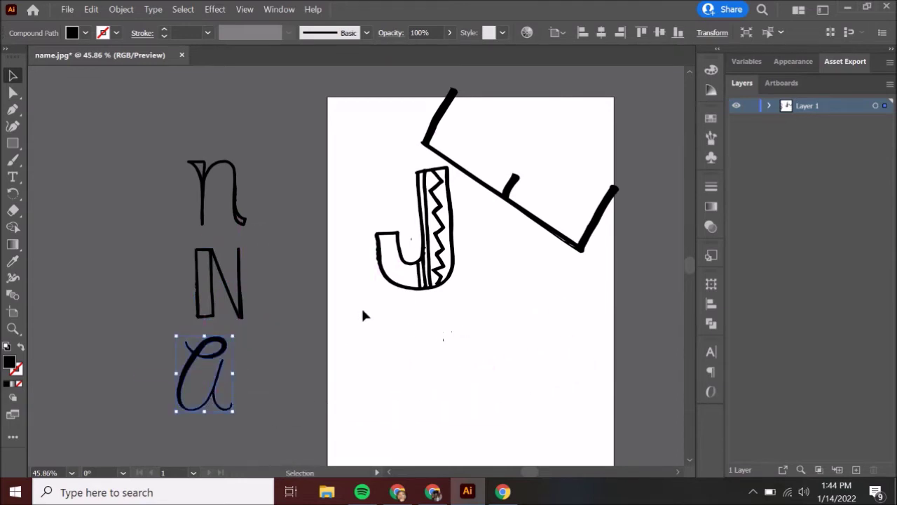
left_click_drag(348, 300, 602, 458)
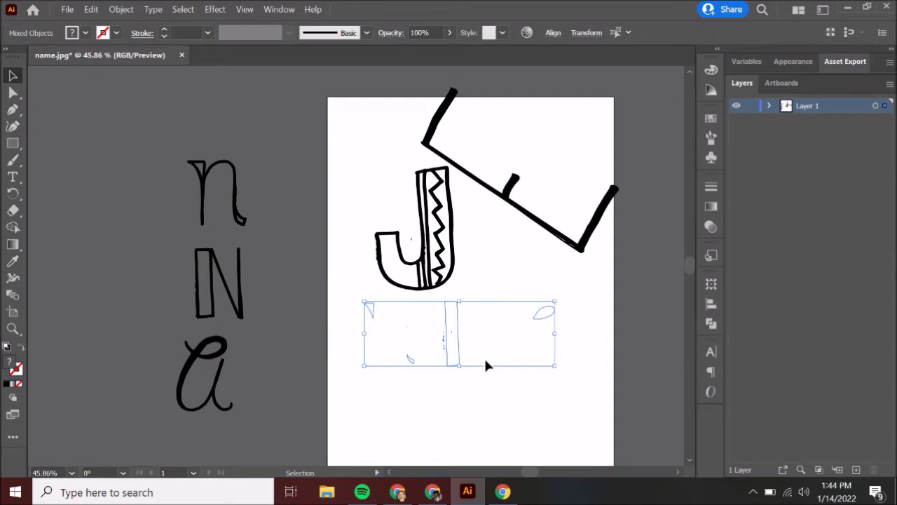
key("Delete")
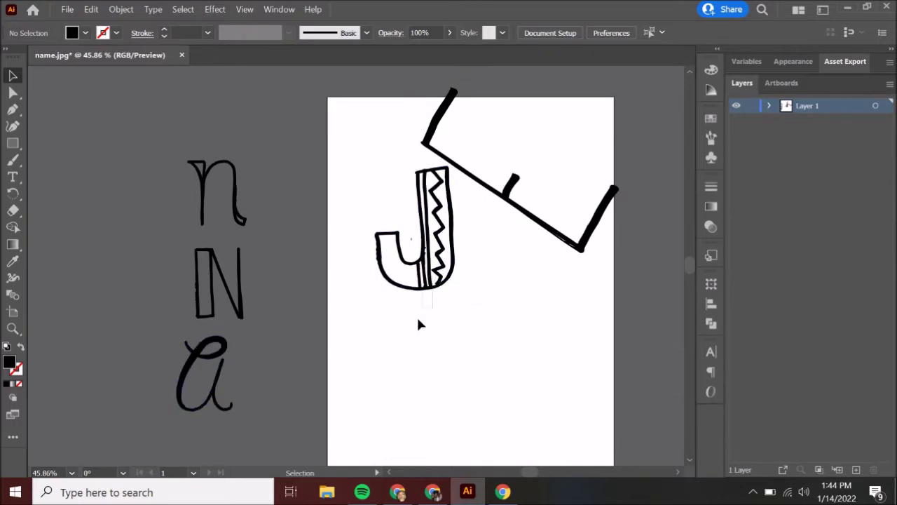
Shift the J down and left, then stretch it up past the artboard's top edge and out to its left edge.
left_click(418, 285)
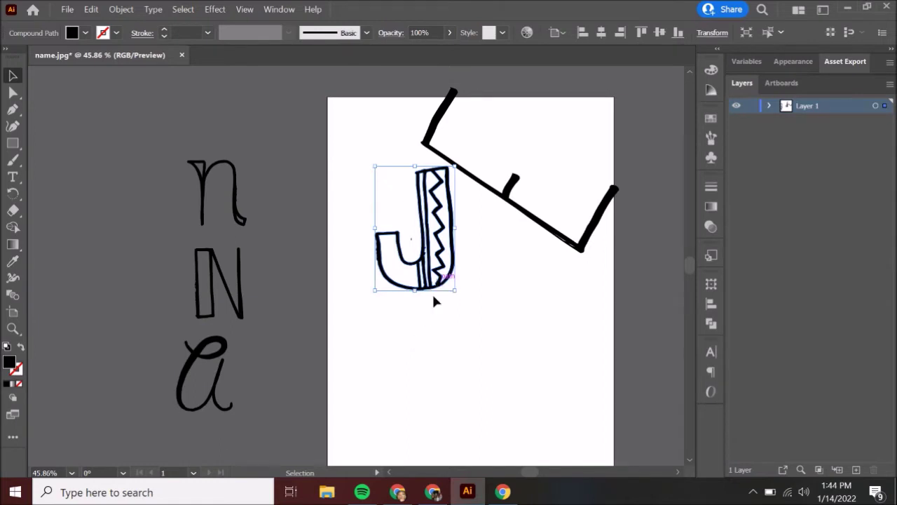
left_click_drag(433, 298, 412, 331)
left_click_drag(389, 214, 386, 88)
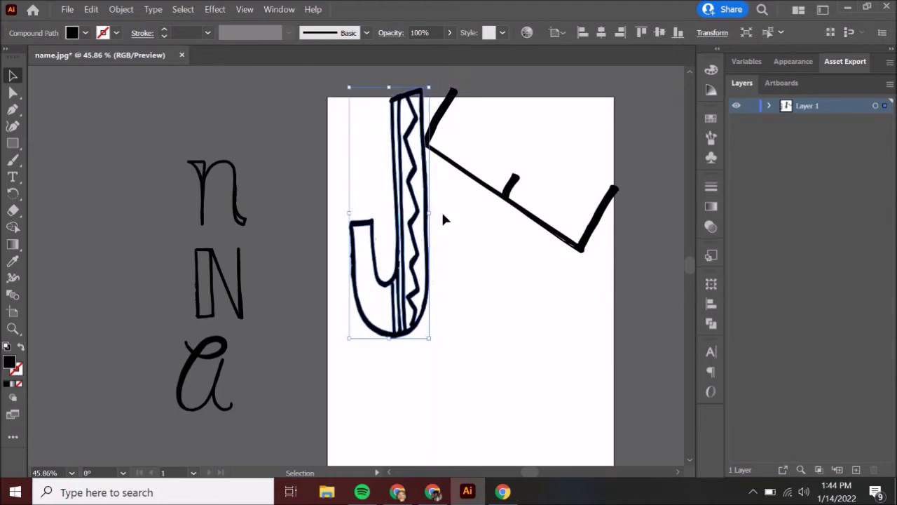
left_click_drag(348, 212, 325, 216)
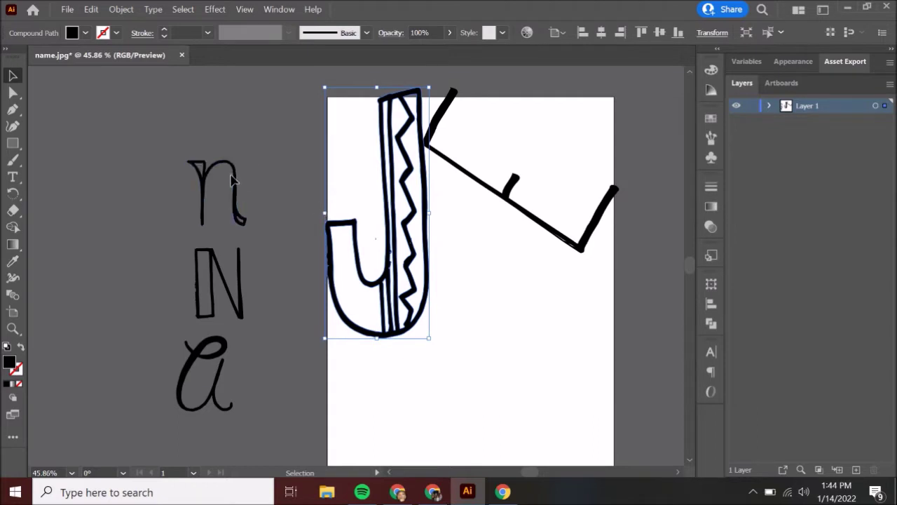
Place the lowercase n beneath the E, tilted to match its spine, and stretch it diagonally toward the artboard's lower-left corner.
left_click_drag(234, 180, 545, 228)
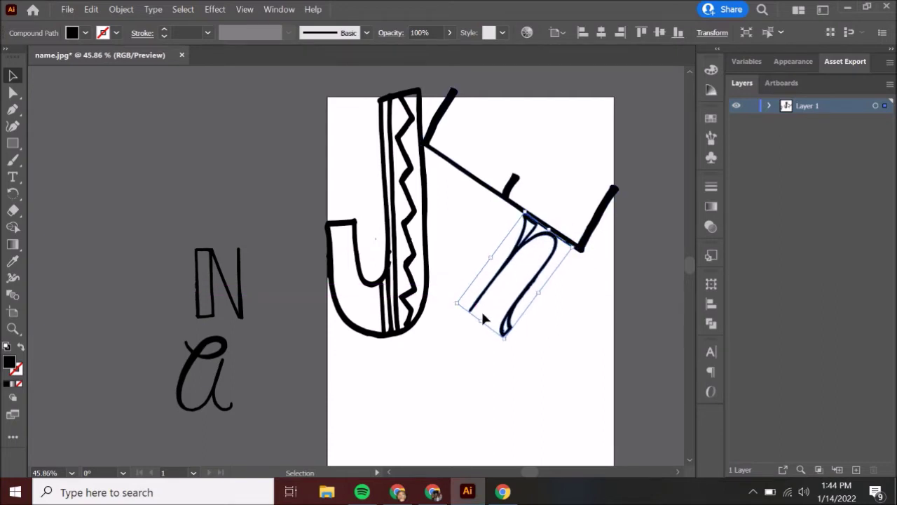
left_click_drag(480, 323, 358, 451)
scroll(530, 437, "down", 5)
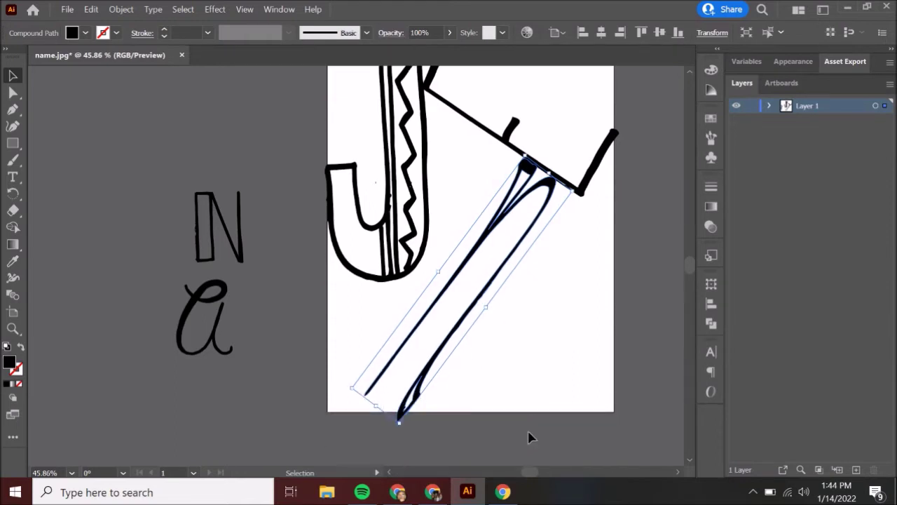
scroll(530, 438, "up", 4)
left_click(548, 410)
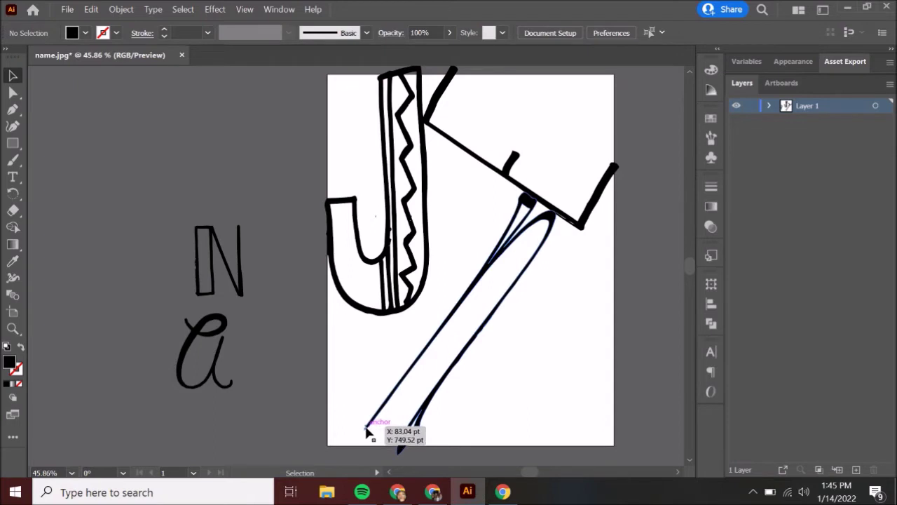
Adjust the length of the diagonal n so its longer leg ends at the artboard's bottom edge.
left_click(421, 424)
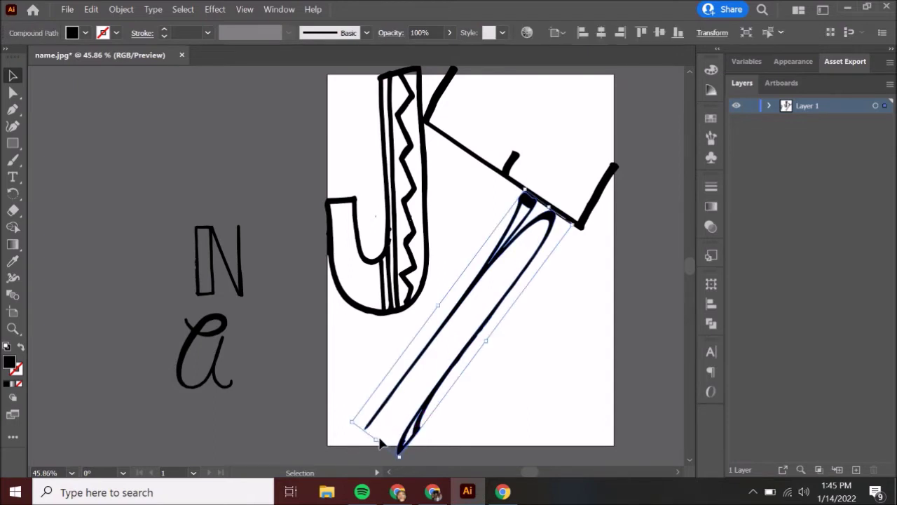
left_click_drag(374, 434, 351, 459)
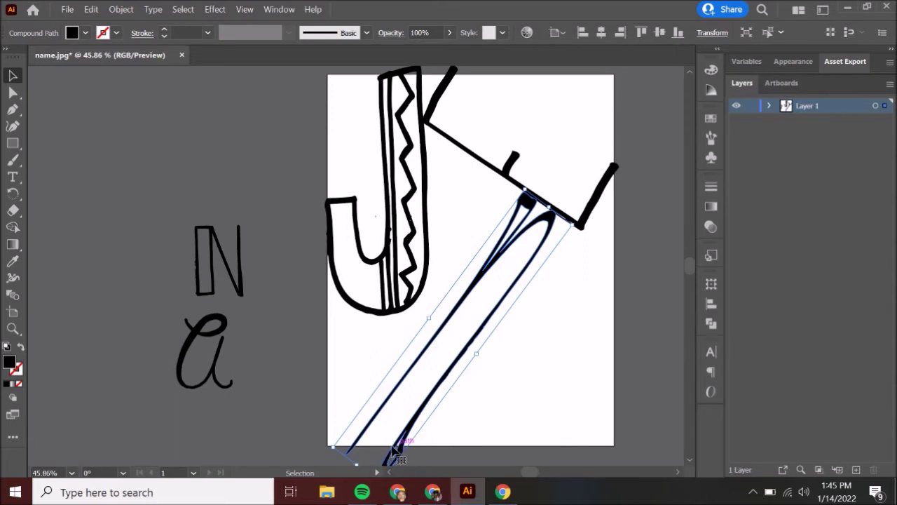
left_click_drag(358, 465, 387, 434)
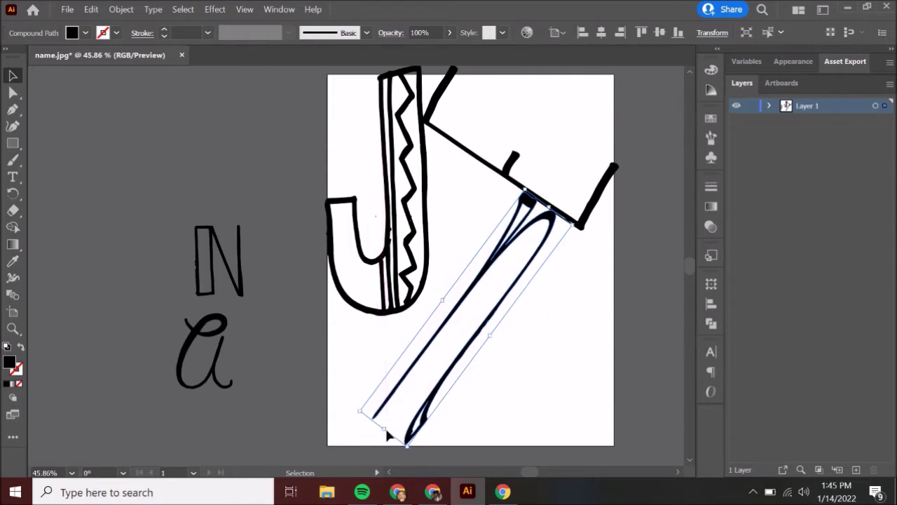
left_click(469, 434)
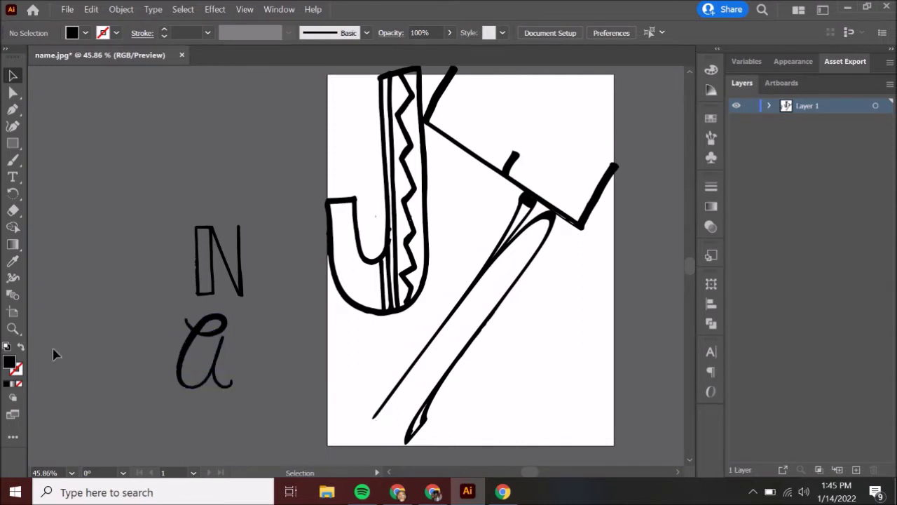
Try pulling an anchor point on the n's shorter, thin stem outward with Direct Selection, and undo the change.
left_click(12, 329)
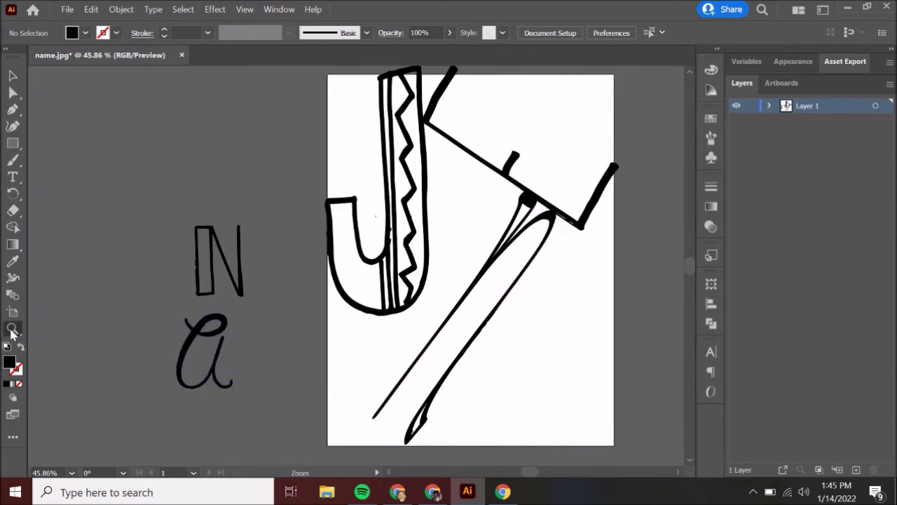
left_click(375, 416)
left_click(359, 259)
left_click(356, 264)
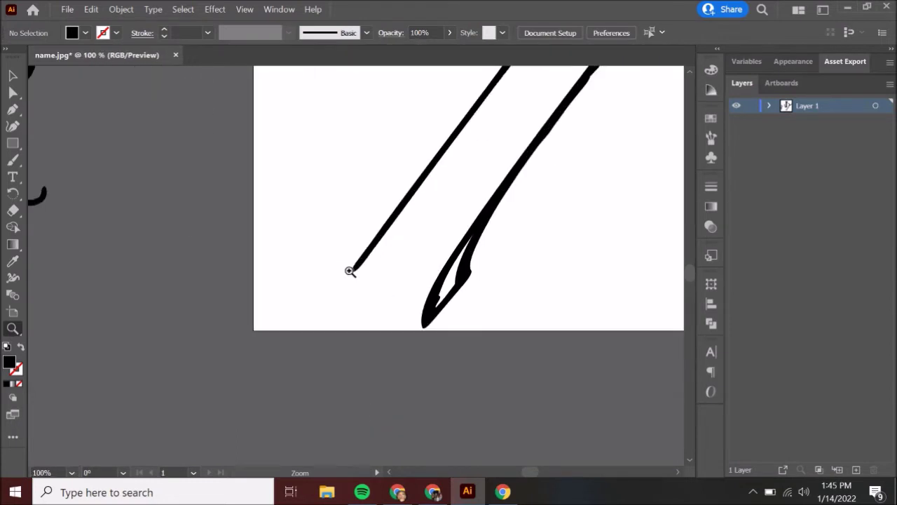
left_click(10, 96)
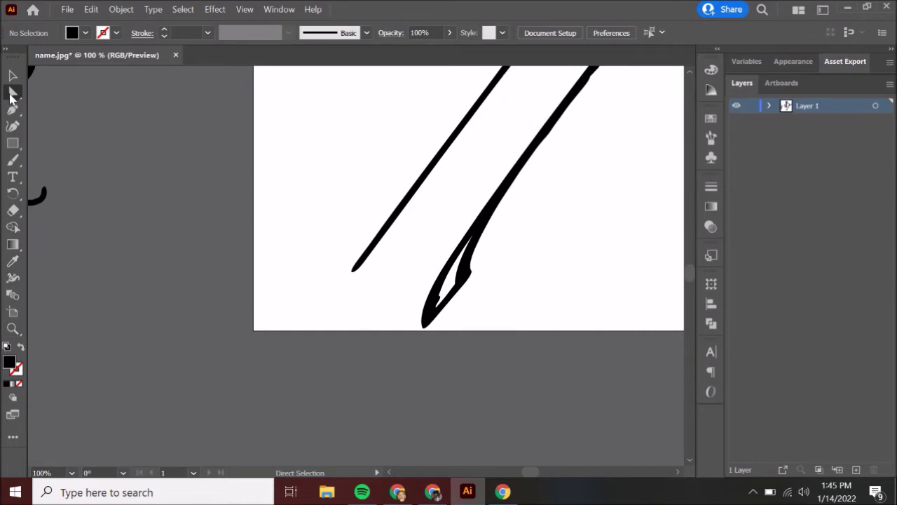
left_click(373, 251)
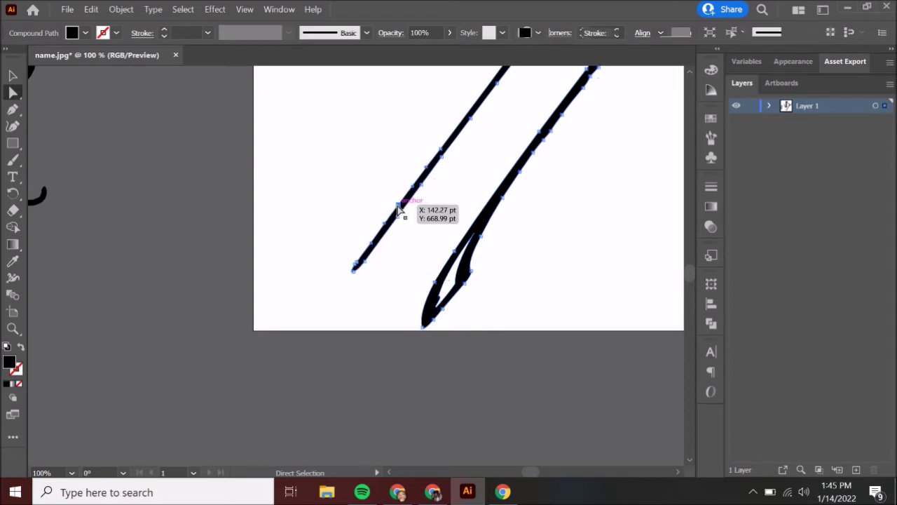
left_click(398, 206)
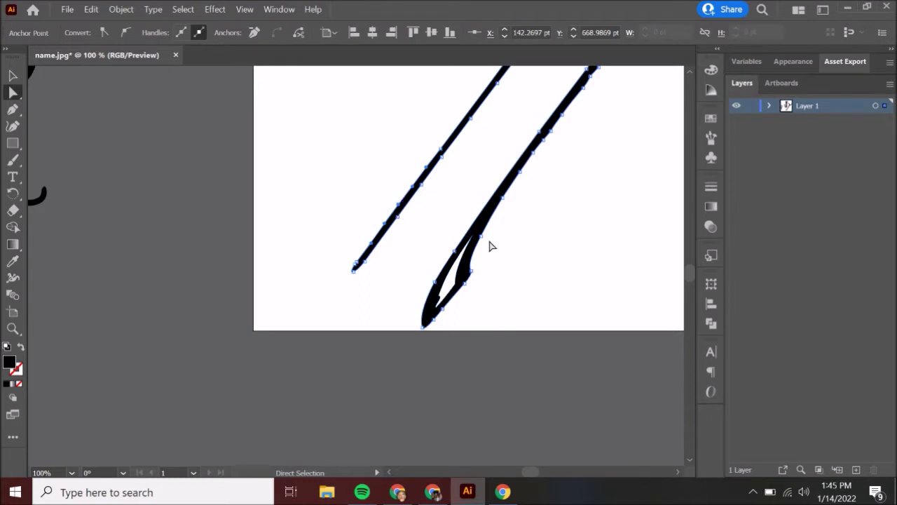
left_click(399, 208)
left_click_drag(399, 207, 325, 160)
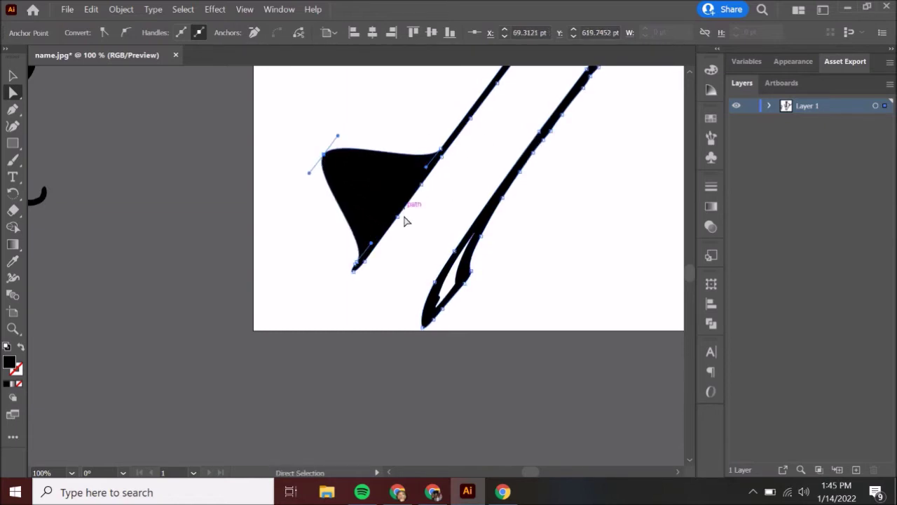
scroll(456, 208, "up", 5)
scroll(456, 209, "down", 4)
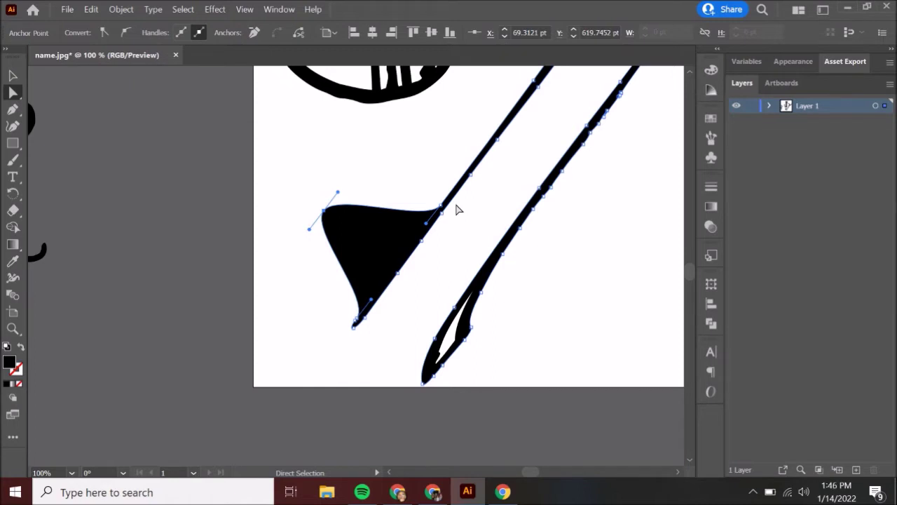
key("Delete")
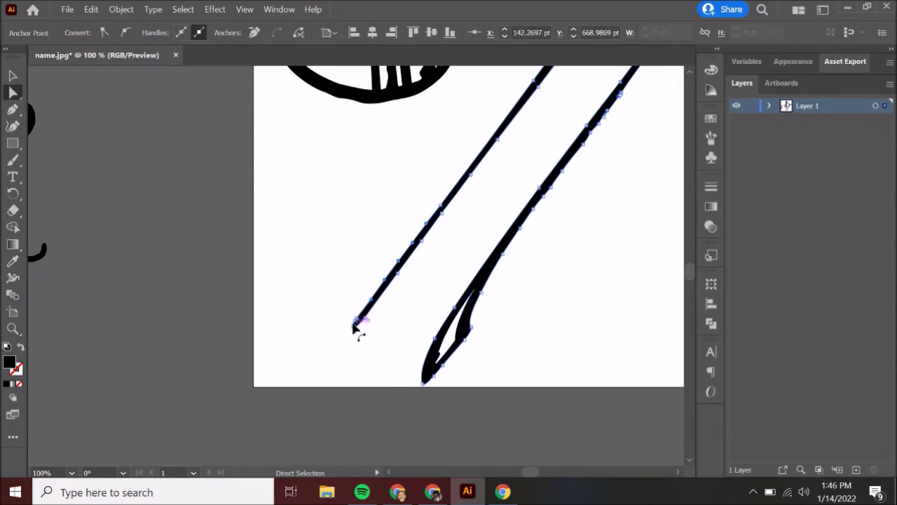
Extend the n's thin stem to the artboard's bottom edge by moving the anchor points at its tip with Direct Selection.
left_click_drag(356, 328, 308, 386)
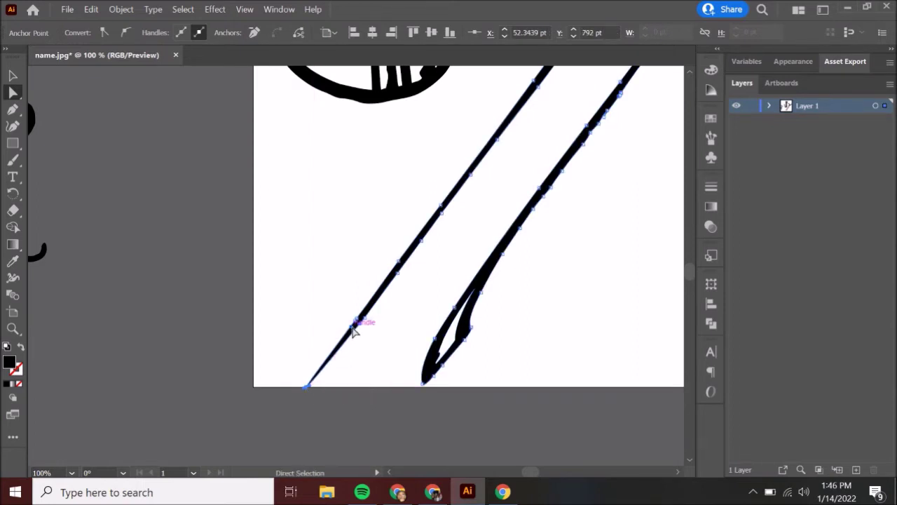
left_click_drag(353, 332, 296, 388)
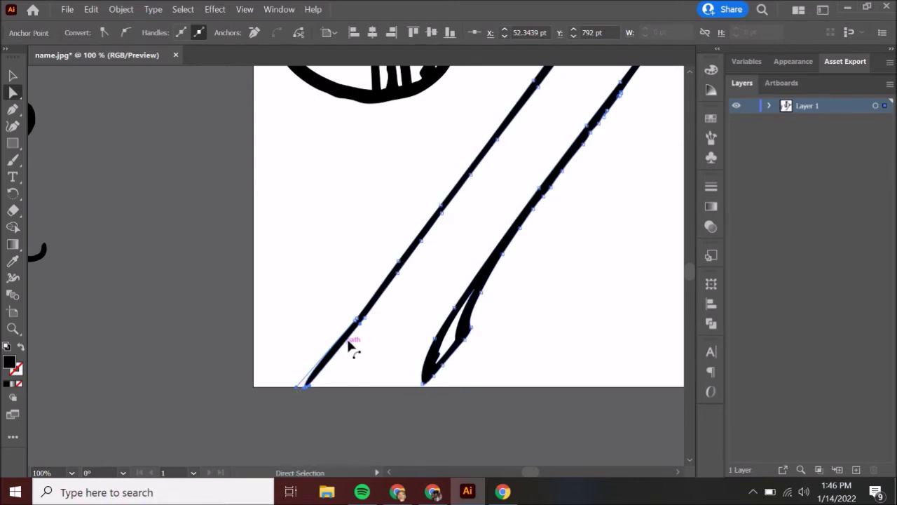
mouse_move(330, 351)
left_mouse_down()
mouse_move(330, 406)
mouse_move(331, 351)
left_mouse_up()
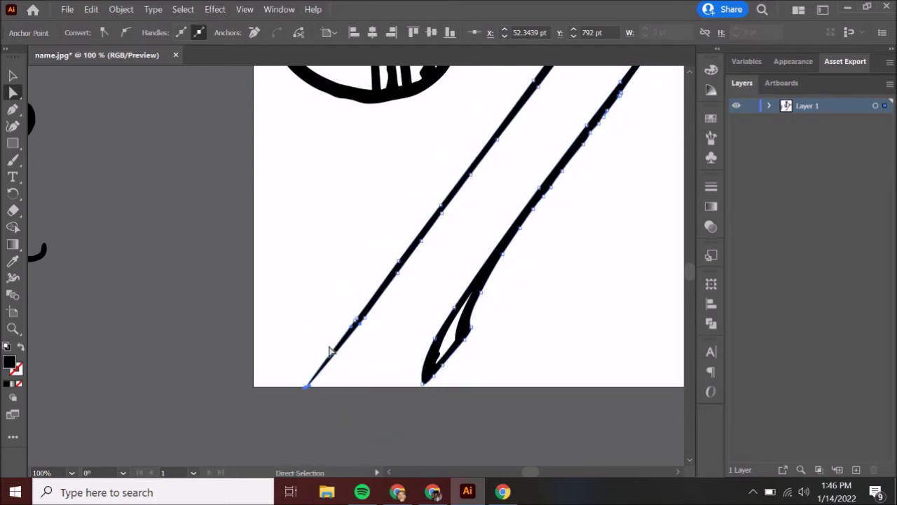
left_click_drag(357, 321, 303, 390)
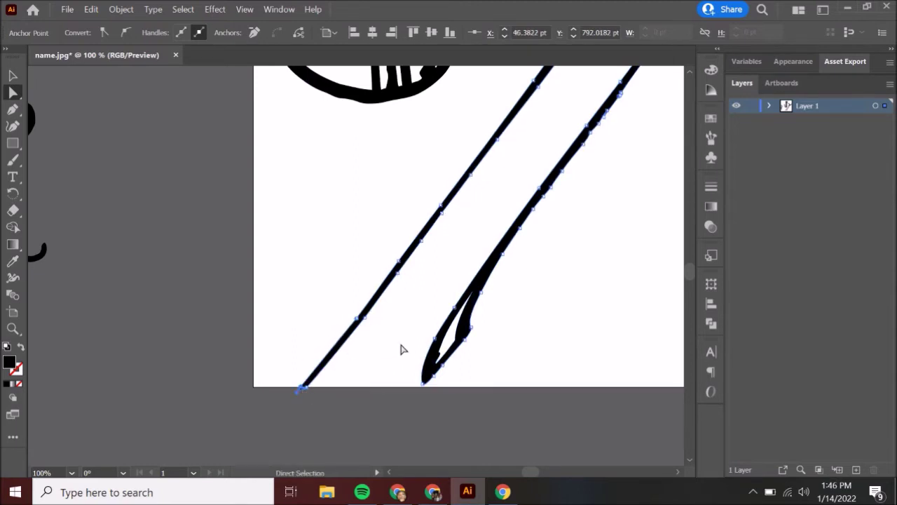
key("z")
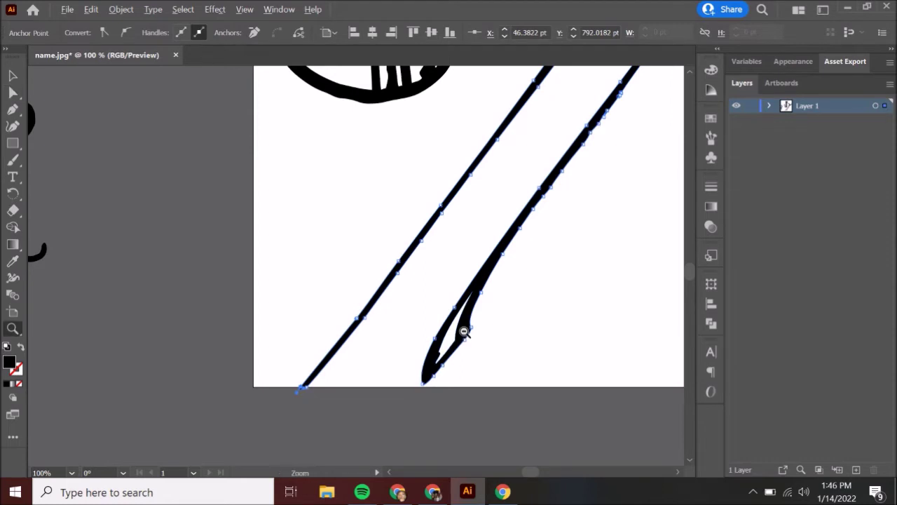
left_click(497, 256, "alt")
left_click(412, 184, "alt")
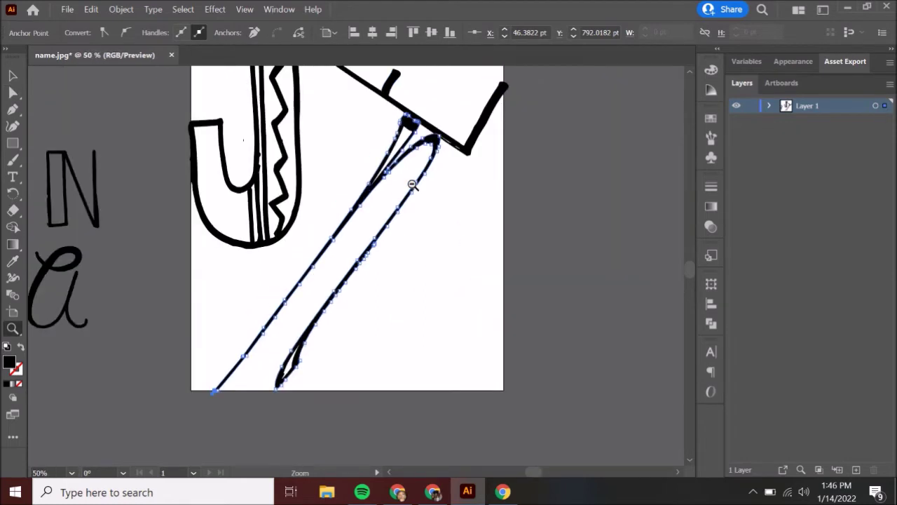
left_click(413, 185, "alt")
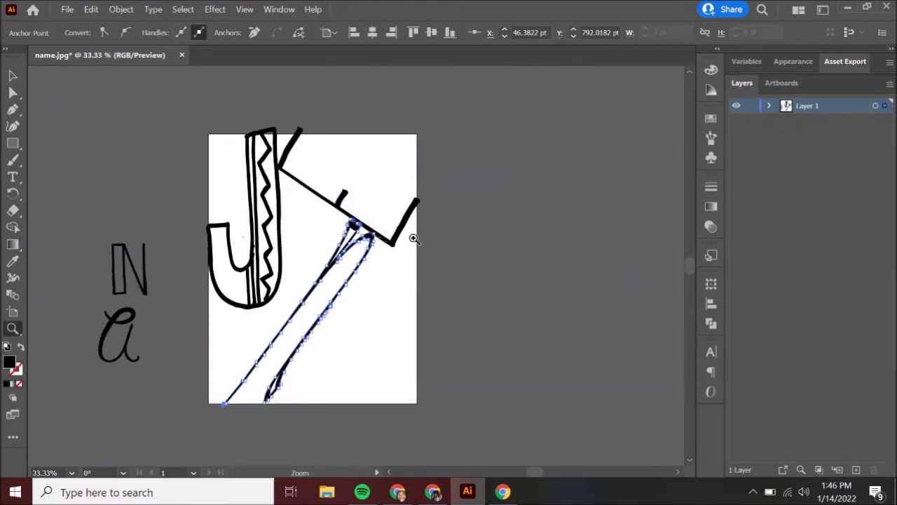
left_click(324, 280)
scroll(352, 267, "down", 2)
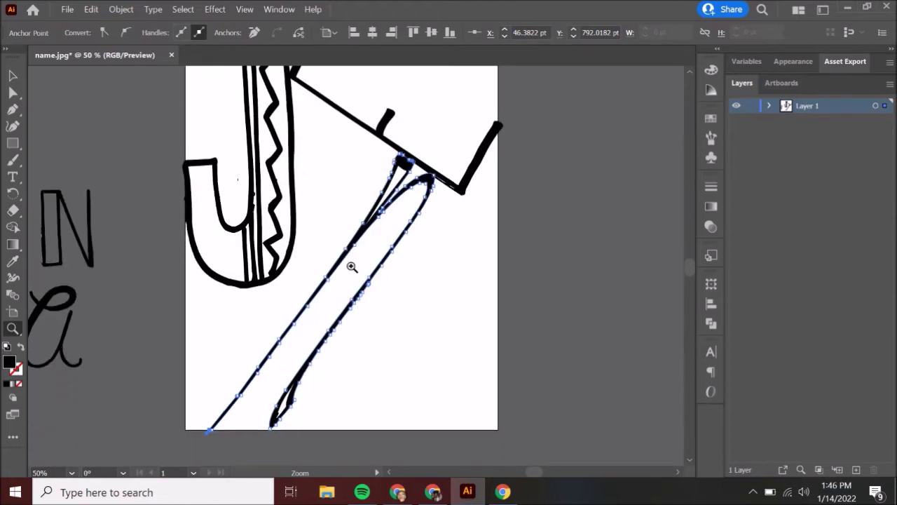
scroll(352, 266, "up", 1)
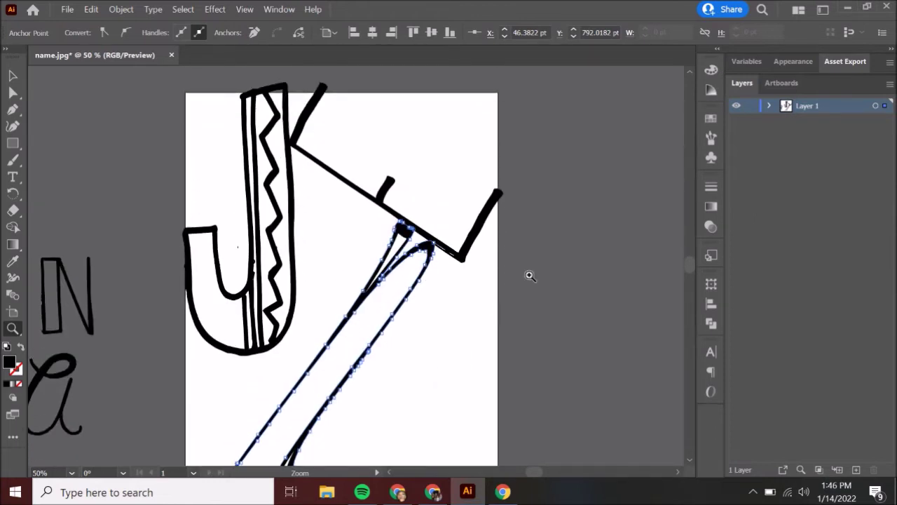
scroll(484, 271, "down", 1)
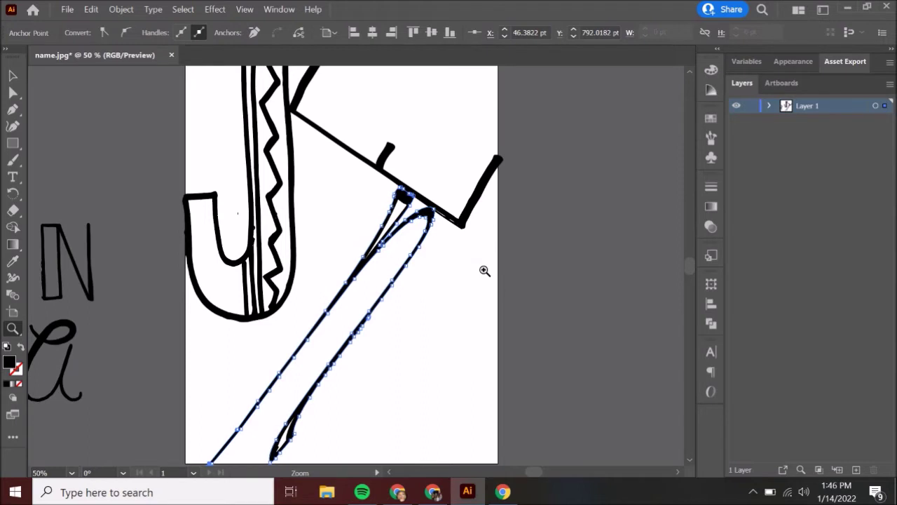
key("v")
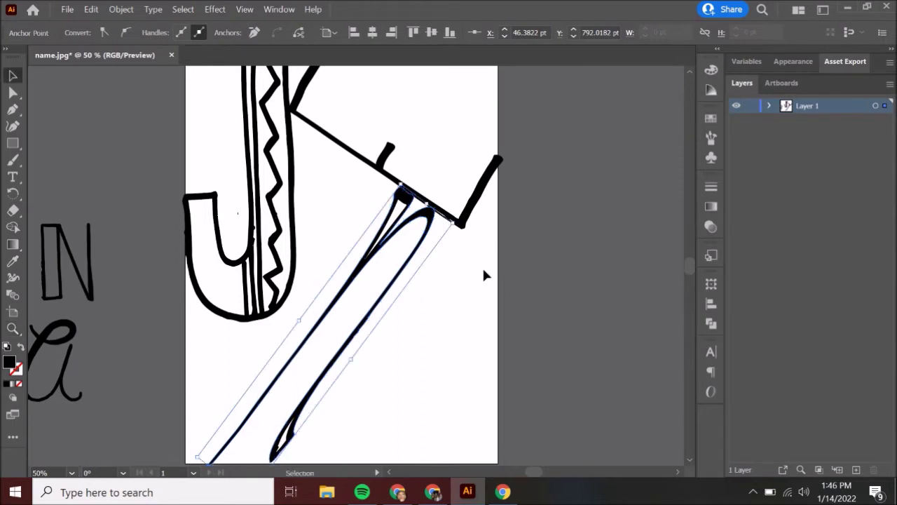
left_click(555, 314)
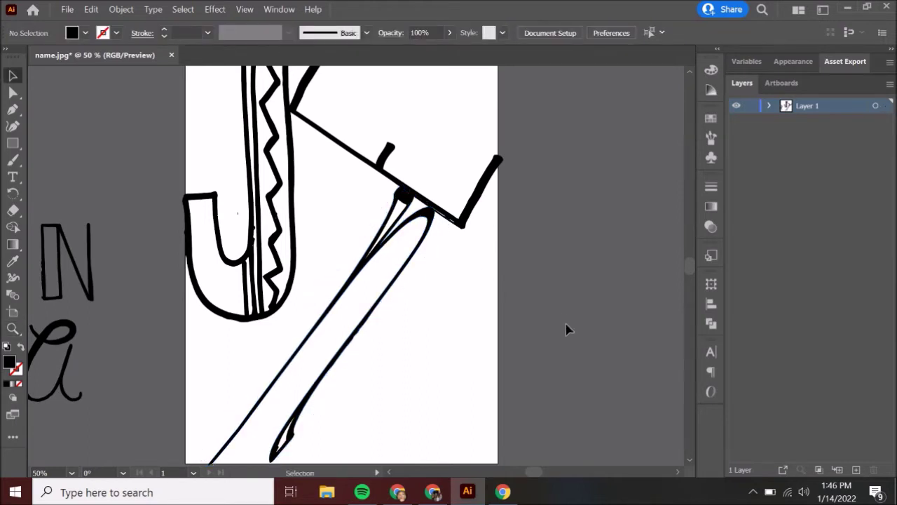
Lengthen the E's short middle arm by moving the anchor points at its tip outward with Direct Selection.
left_click(14, 92)
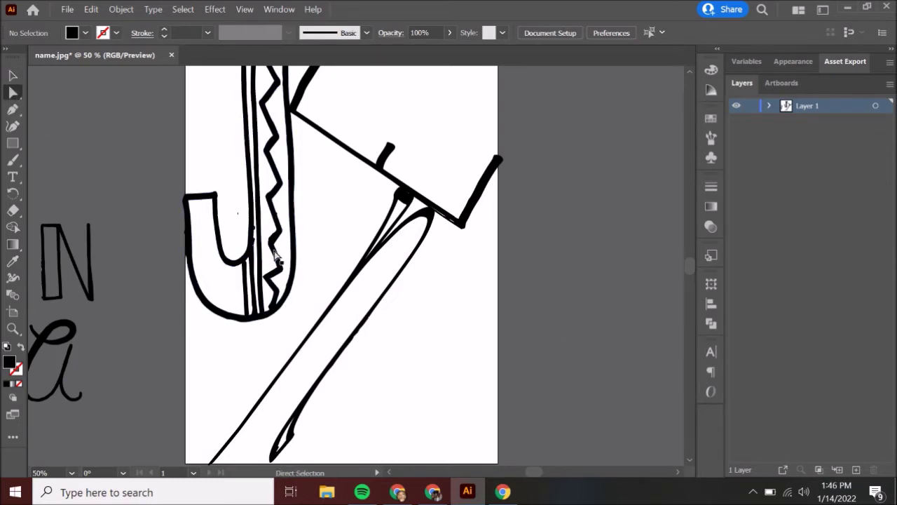
left_click(383, 159)
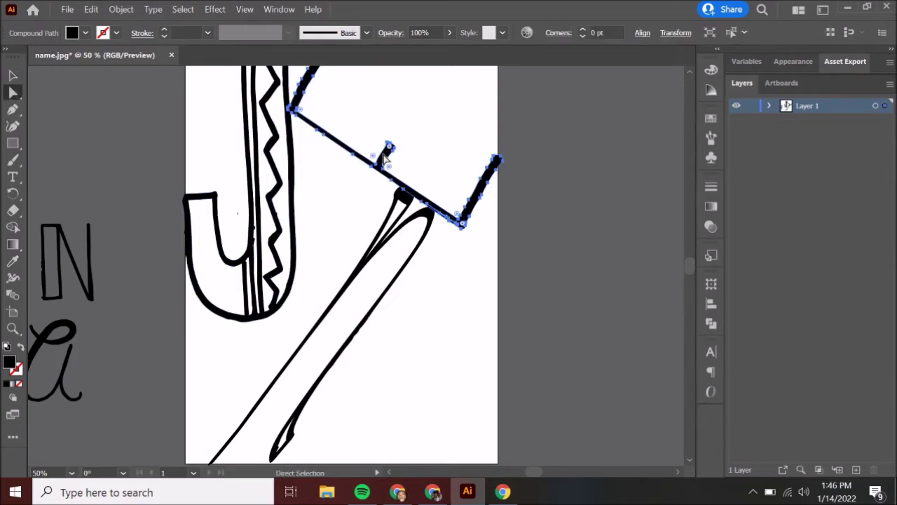
left_click(393, 131)
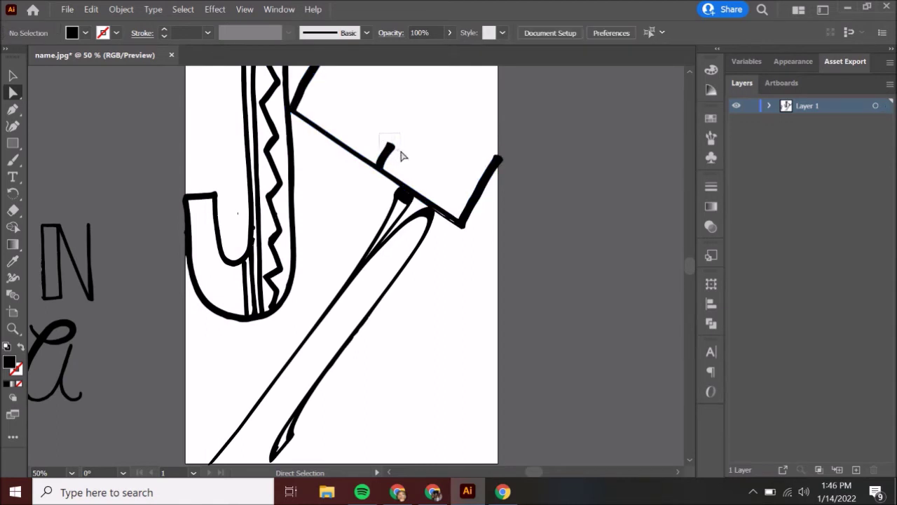
left_click(398, 150)
left_click(391, 145)
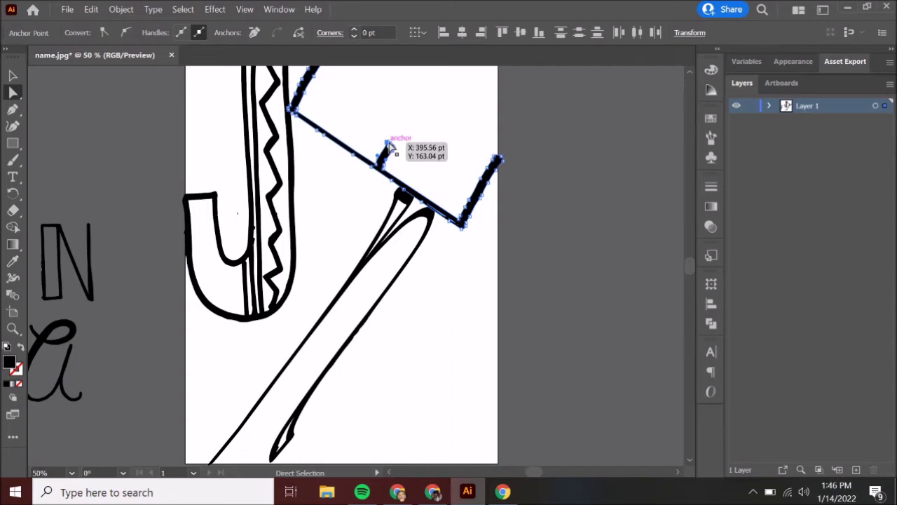
left_click(392, 136)
left_click(399, 155)
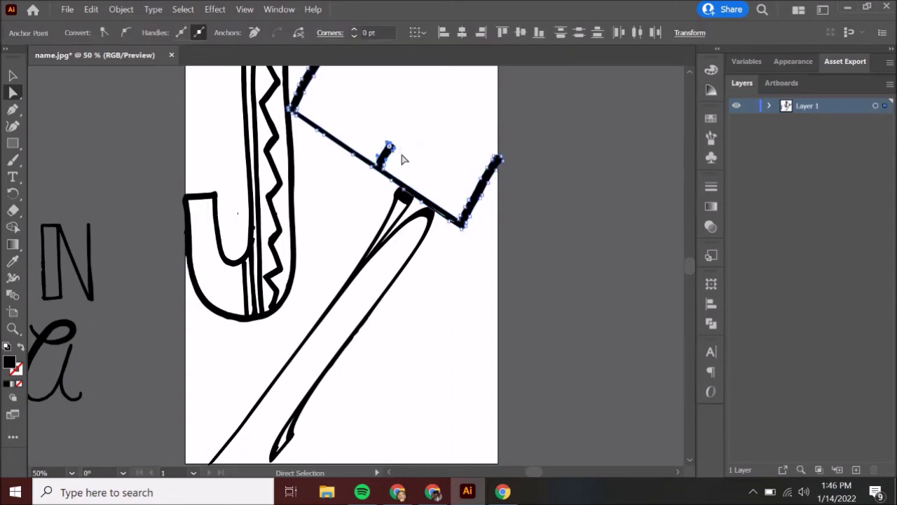
left_click(391, 146)
left_click_drag(395, 149, 409, 134)
left_click(473, 372)
Place the capital N beneath the E's lower corner and stretch it vertically down to the artboard's bottom edge.
left_click(14, 74)
left_click_drag(77, 273, 446, 387)
left_click_drag(436, 339, 435, 258)
left_click_drag(435, 414, 437, 432)
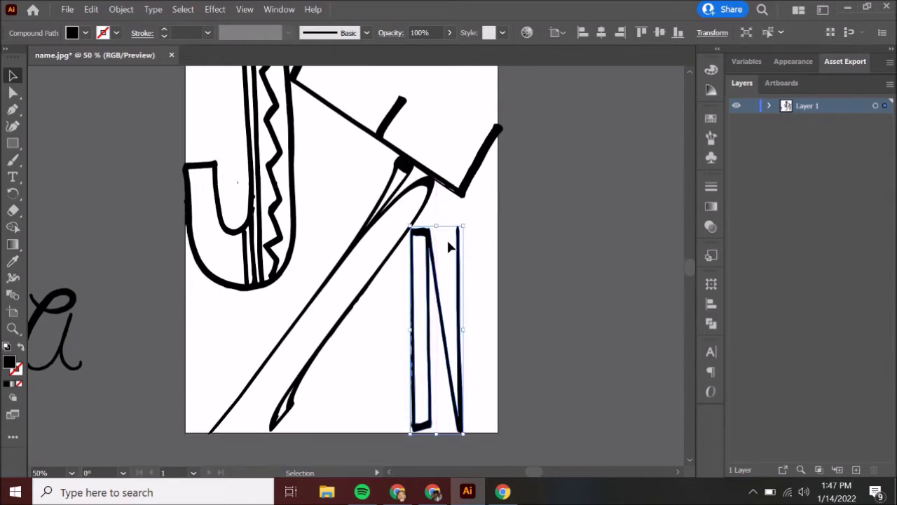
Extend the top of the N's thin right stem up to the E's lower corner with Direct Selection.
left_click(484, 222)
key("a")
mouse_move(453, 225)
left_mouse_down()
mouse_move(472, 236)
mouse_move(459, 224)
mouse_move(457, 188)
left_mouse_up()
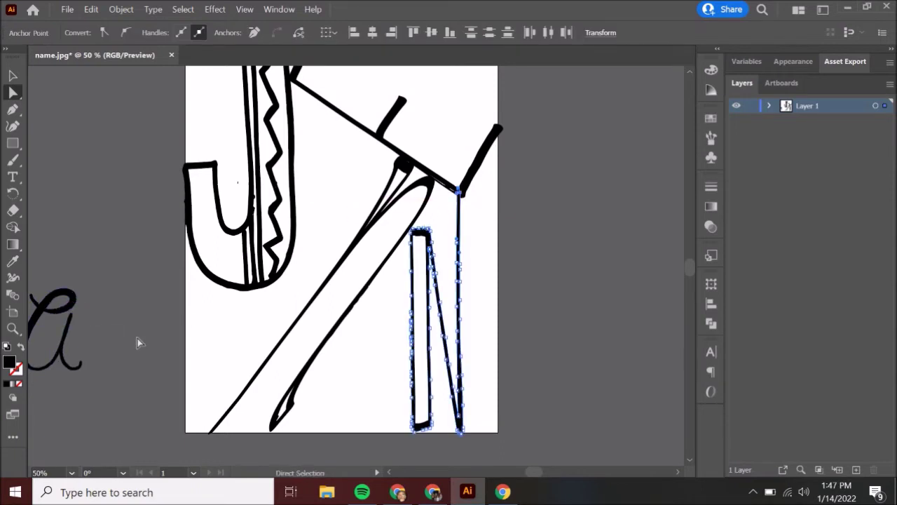
left_click(201, 351)
Place the cursive a beneath the J, across the diagonal n, and widen it.
left_click(67, 314)
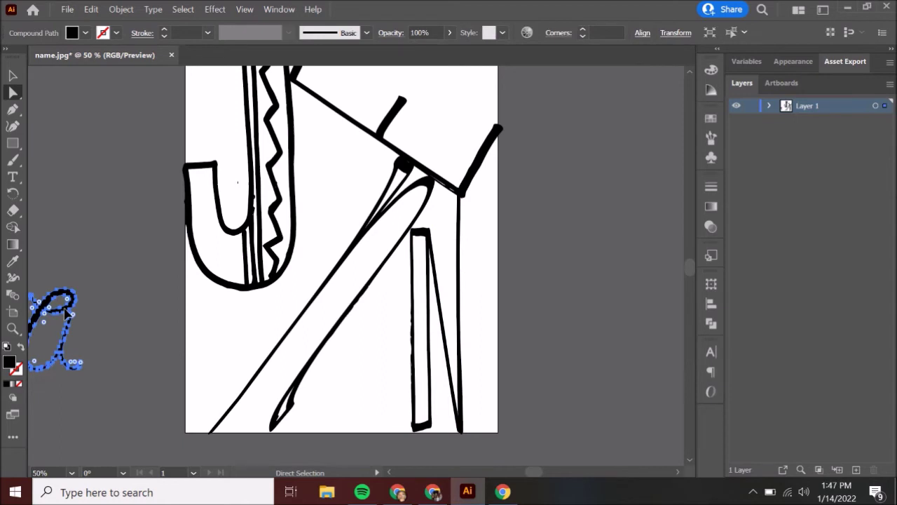
key("v")
left_click_drag(67, 314, 229, 329)
left_click_drag(257, 302, 331, 291)
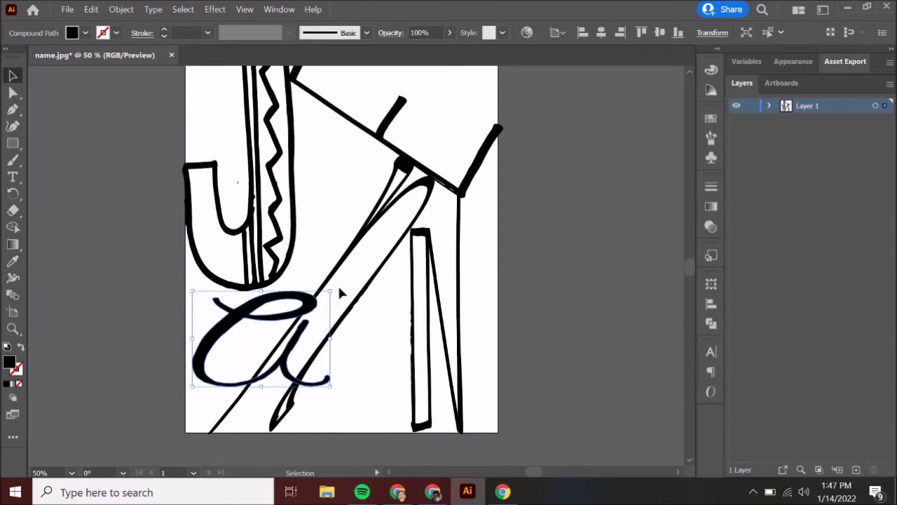
Rotate the cursive a clockwise and stretch it to span from the artboard's left edge to the N, overlapping the bottom of the J.
left_click_drag(334, 286, 357, 317)
left_click_drag(325, 367, 409, 388)
left_click_drag(370, 347, 374, 335)
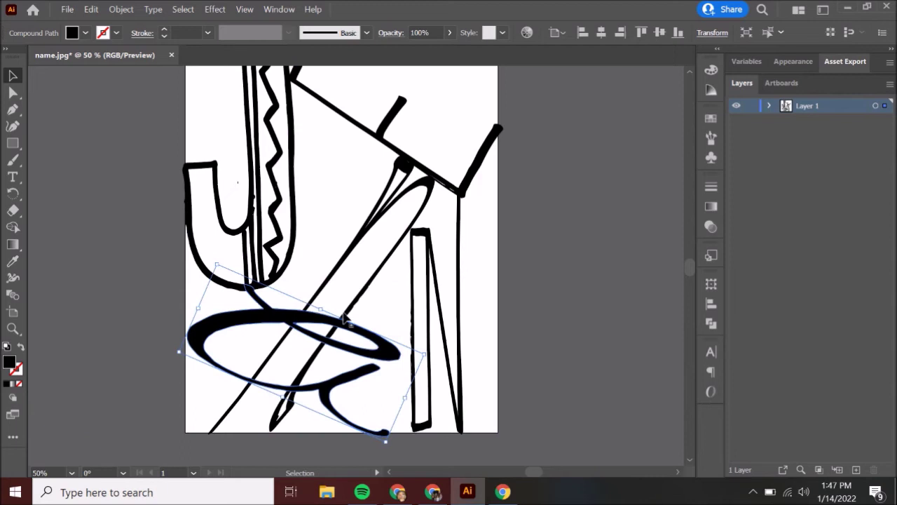
left_click_drag(317, 312, 363, 271)
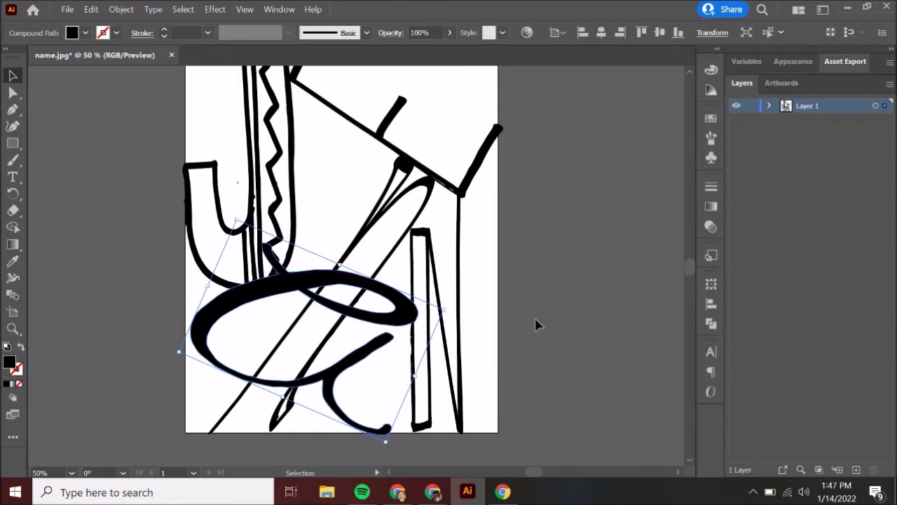
left_click(537, 325)
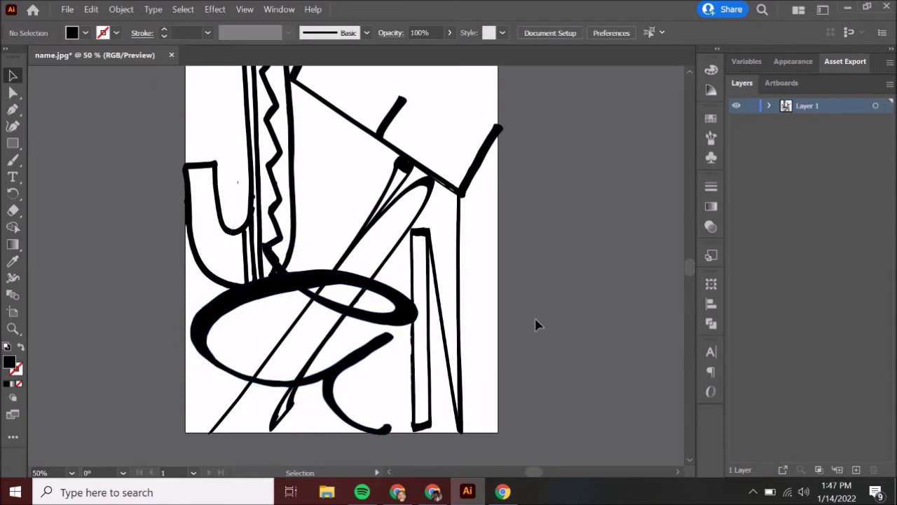
Rename Layer 1 as Letter.
scroll(537, 325, "up", 2)
scroll(537, 325, "down", 1)
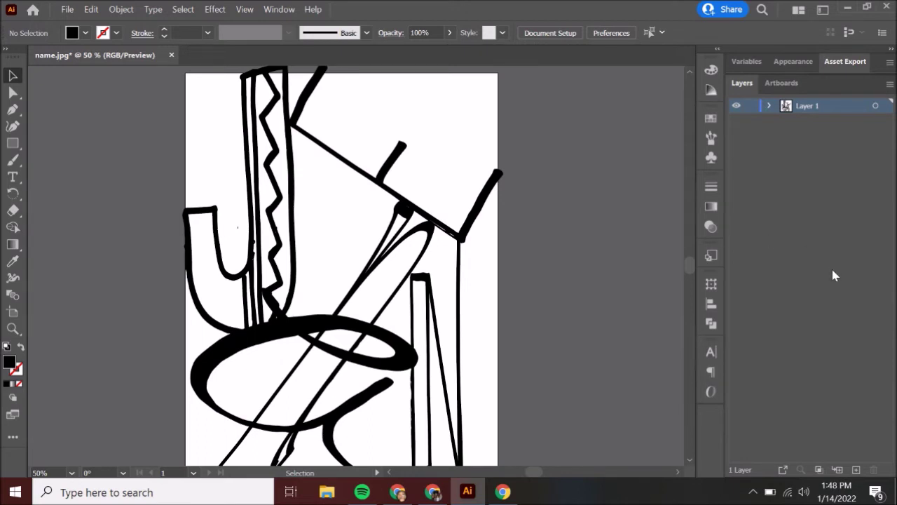
double_click(810, 106)
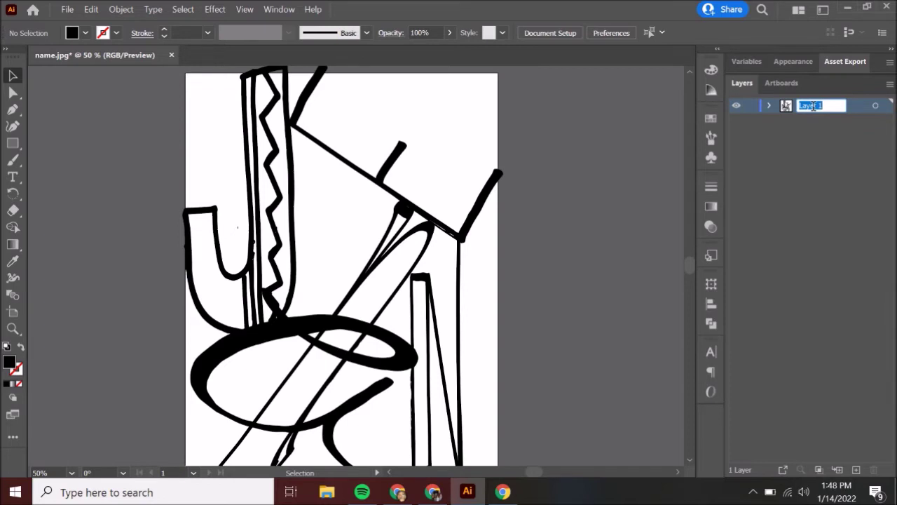
type("Letter")
key("Return")
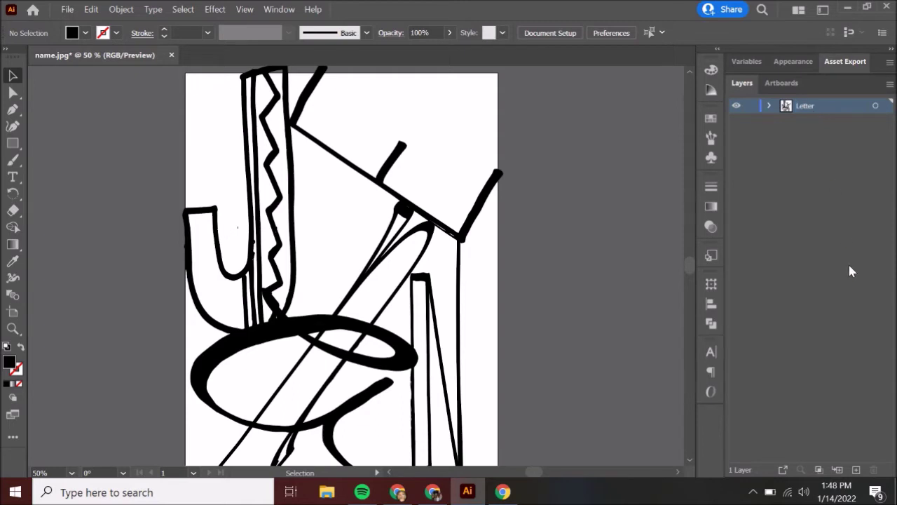
Add a new layer, place it below the Letter layer and name it background.
left_click(857, 470)
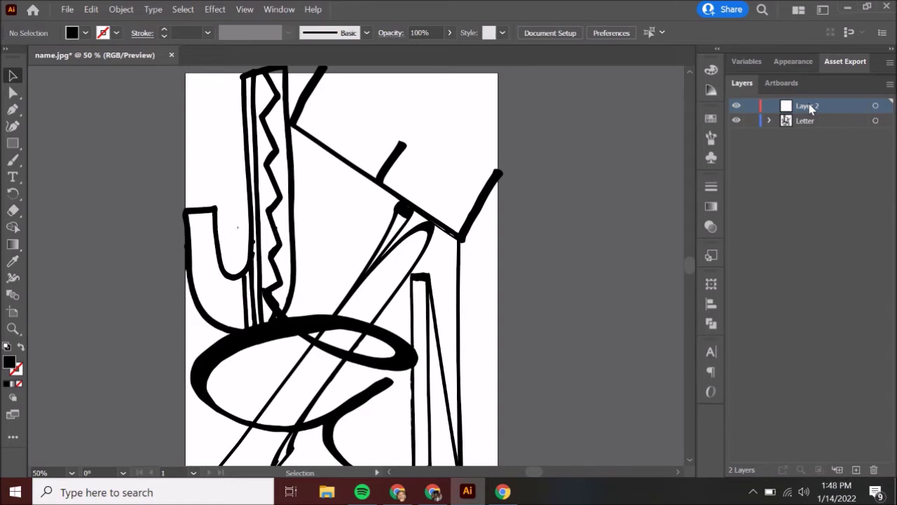
left_click_drag(809, 107, 811, 132)
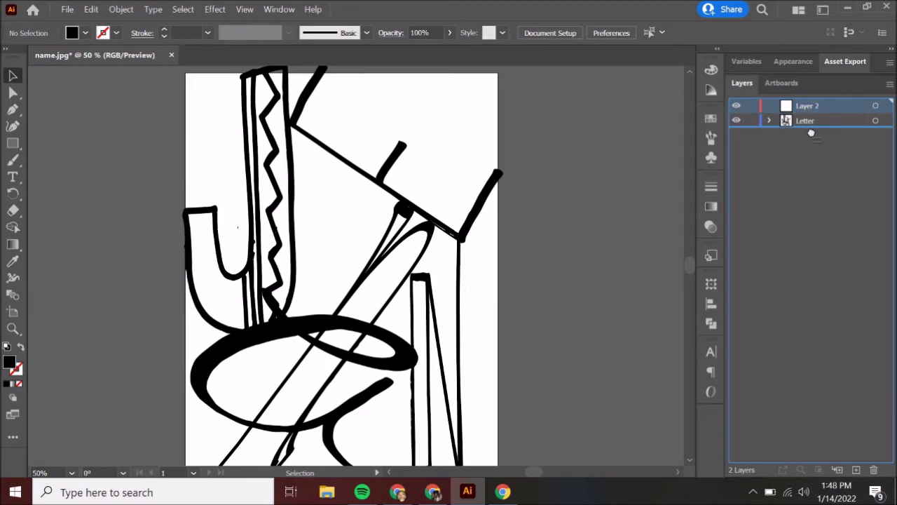
left_click_drag(813, 138, 812, 137)
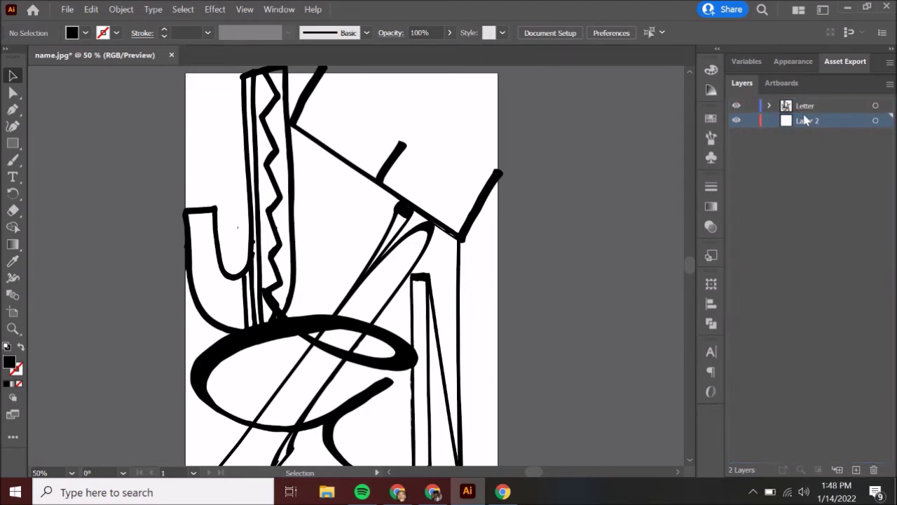
double_click(805, 122)
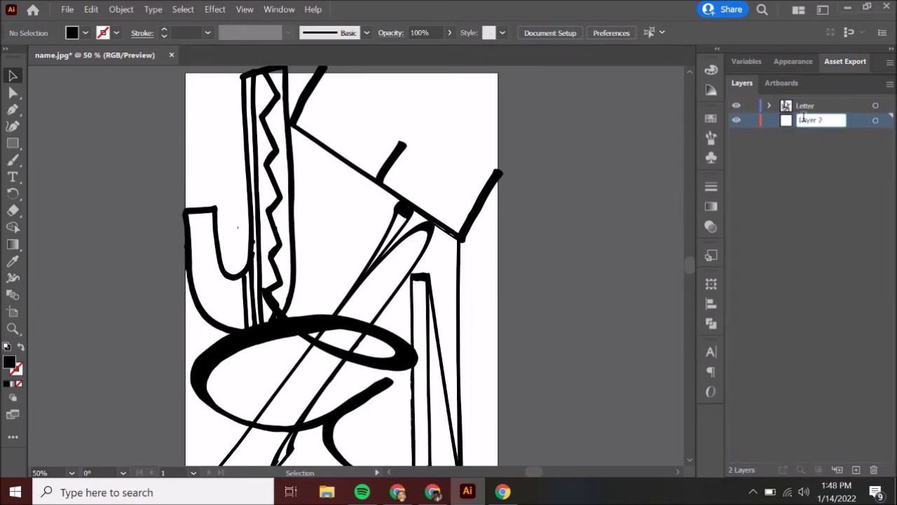
type("background")
key("Return")
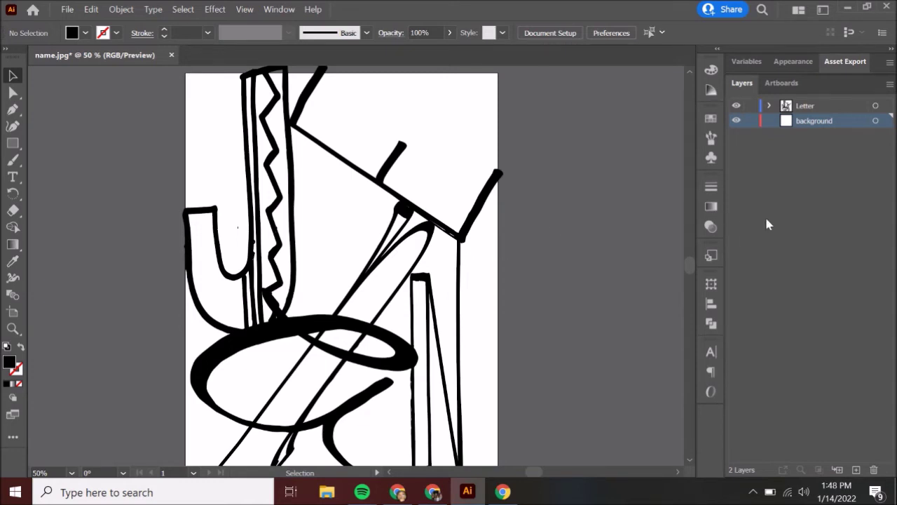
Lock the Letter layer so its lettering cannot be selected or edited.
left_click(808, 108)
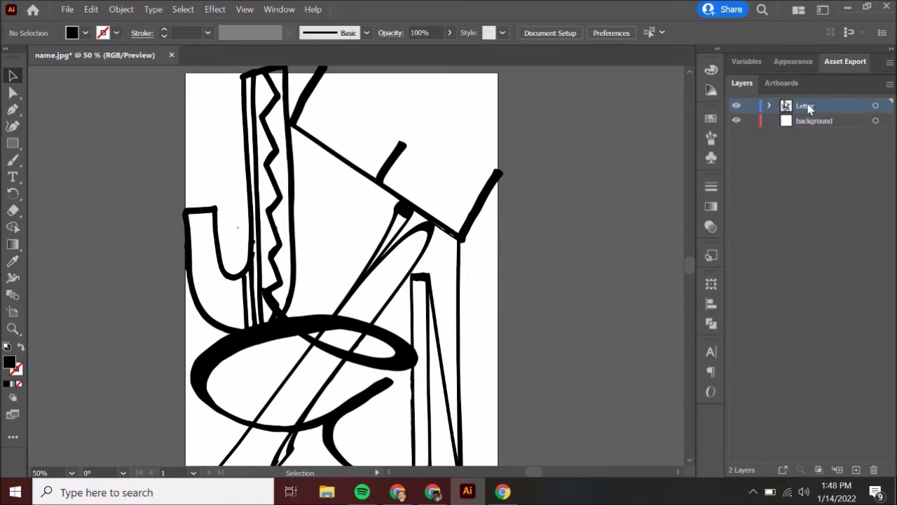
left_click(750, 106)
left_click(12, 92)
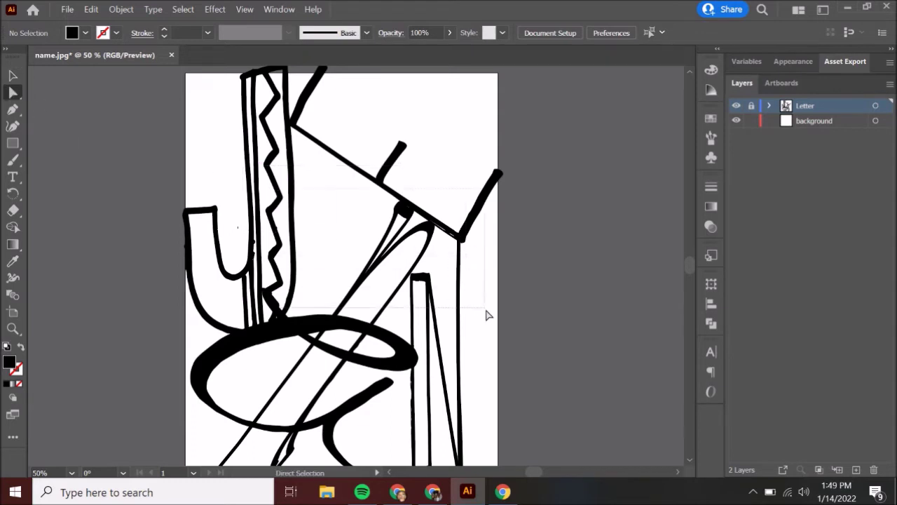
Activate the Paintbrush on the background layer and open the Artistic_Calligraphic brush library.
left_click(12, 160)
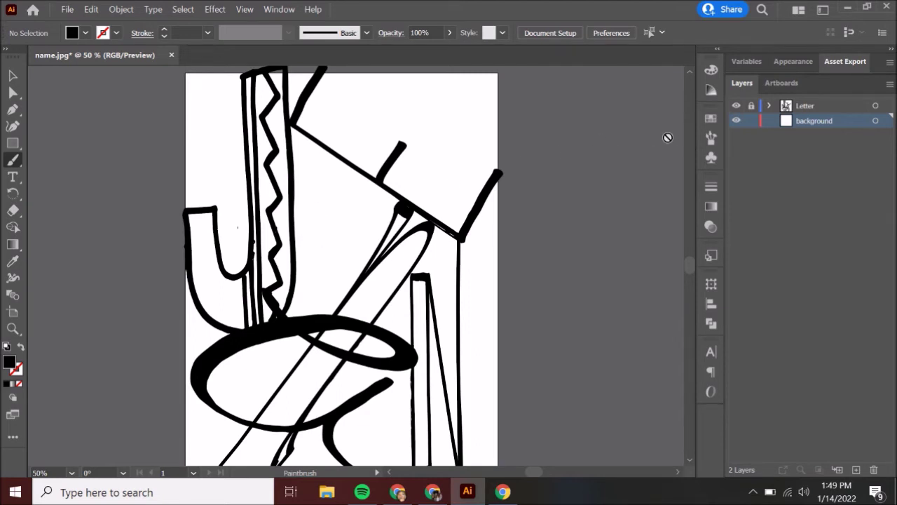
left_click(710, 138)
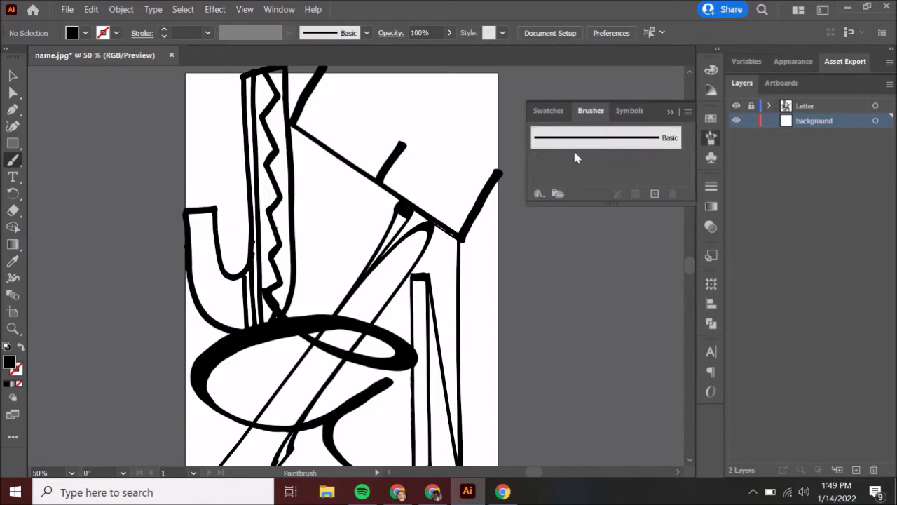
left_click(591, 146)
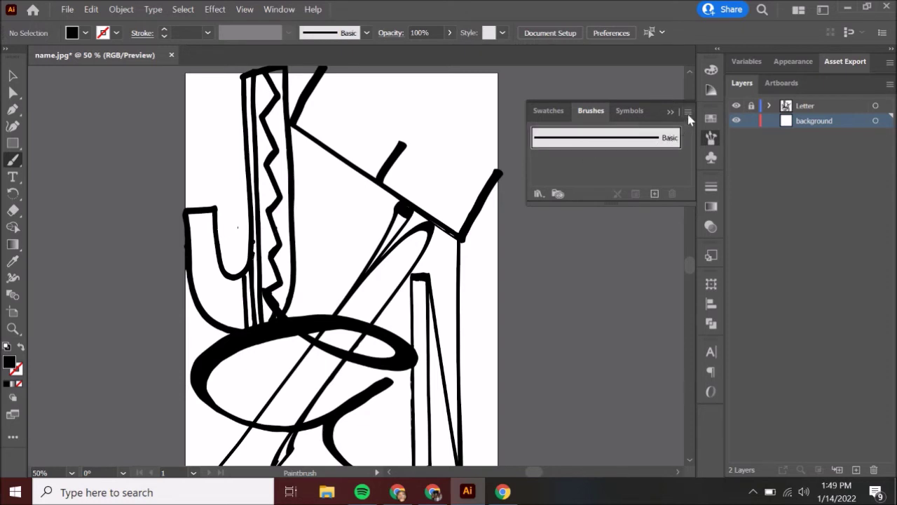
left_click(688, 112)
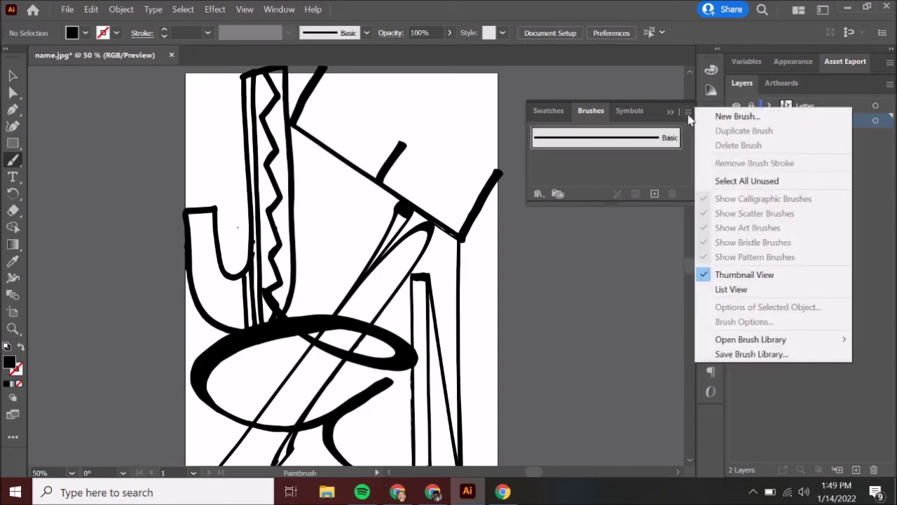
mouse_move(780, 341)
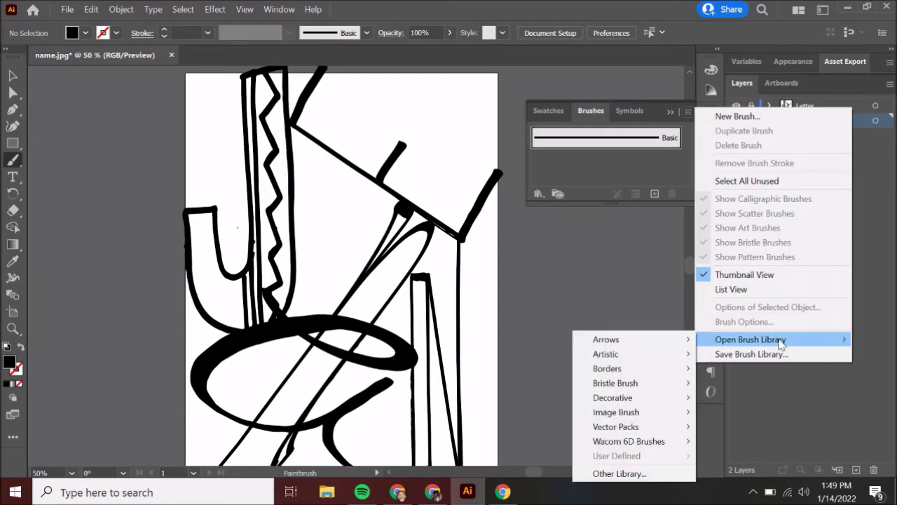
mouse_move(619, 357)
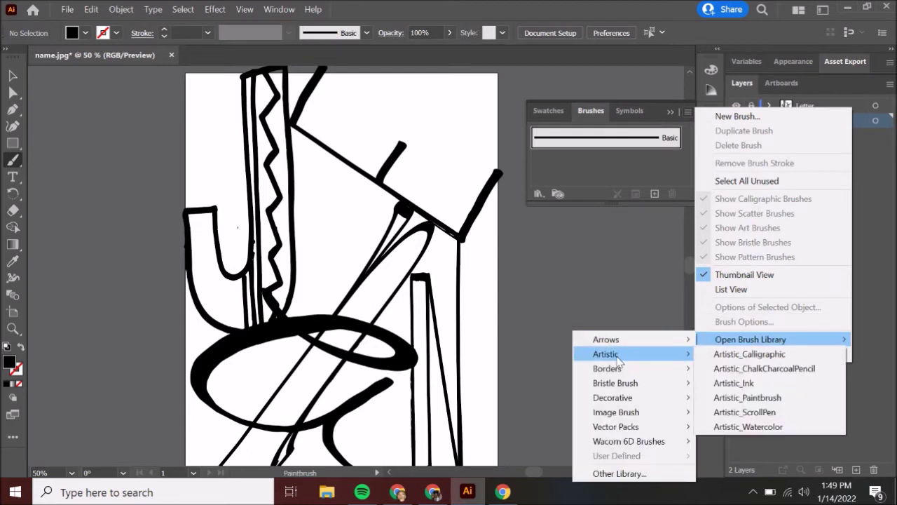
left_click(791, 356)
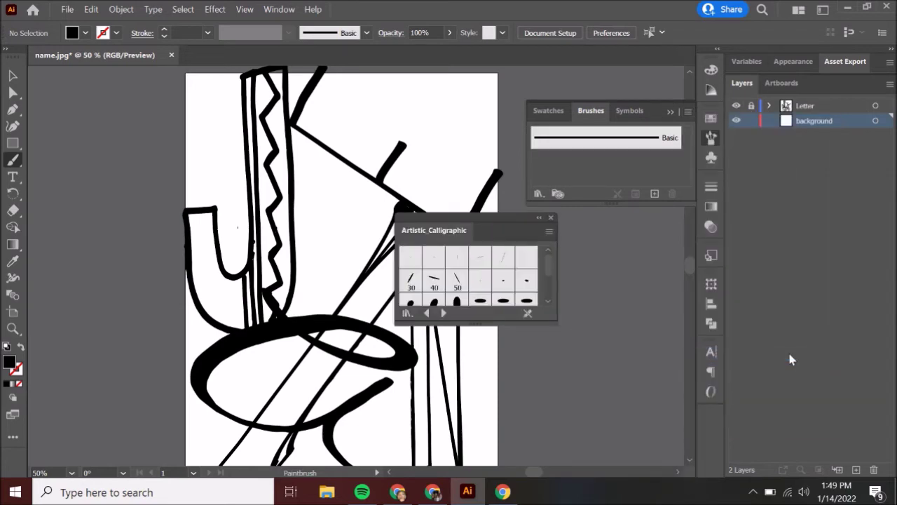
Choose the 3 pt. Round brush from the enlarged Artistic_Calligraphic library and close the library.
left_click_drag(522, 213, 602, 208)
left_click_drag(563, 316, 575, 402)
left_click(689, 111)
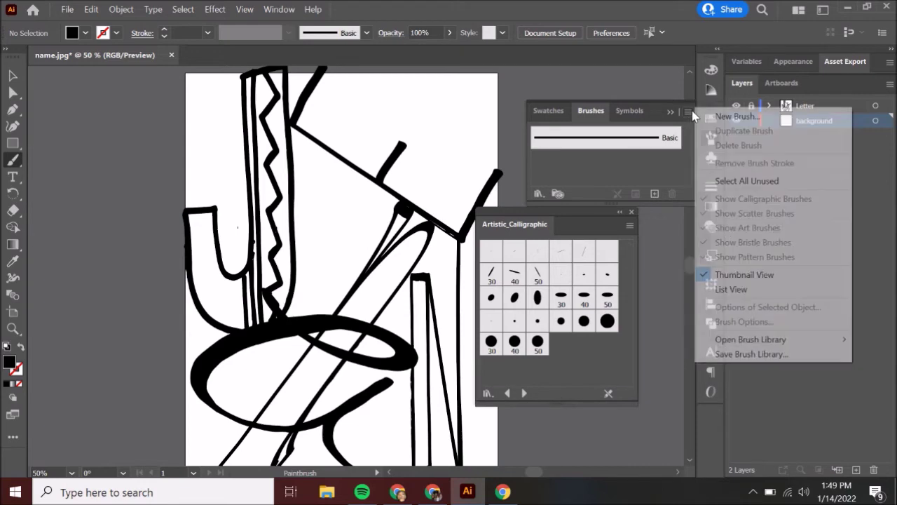
mouse_move(727, 349)
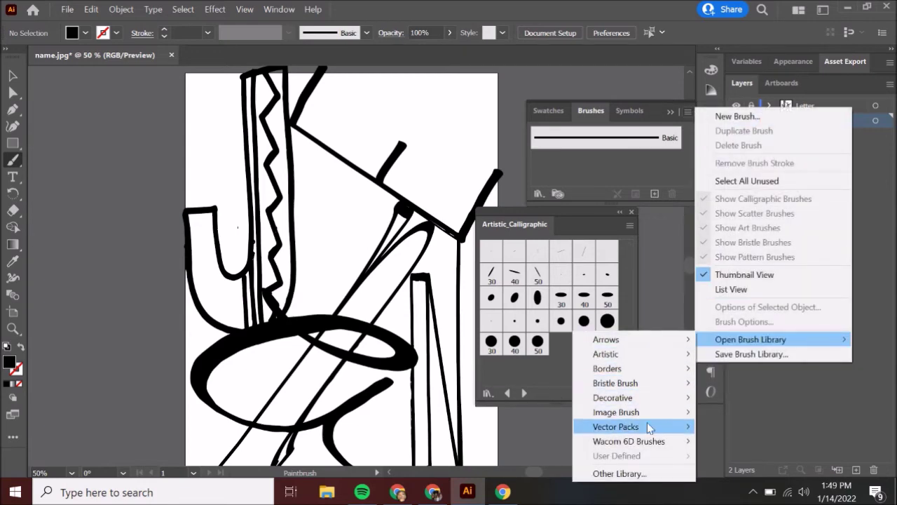
mouse_move(648, 427)
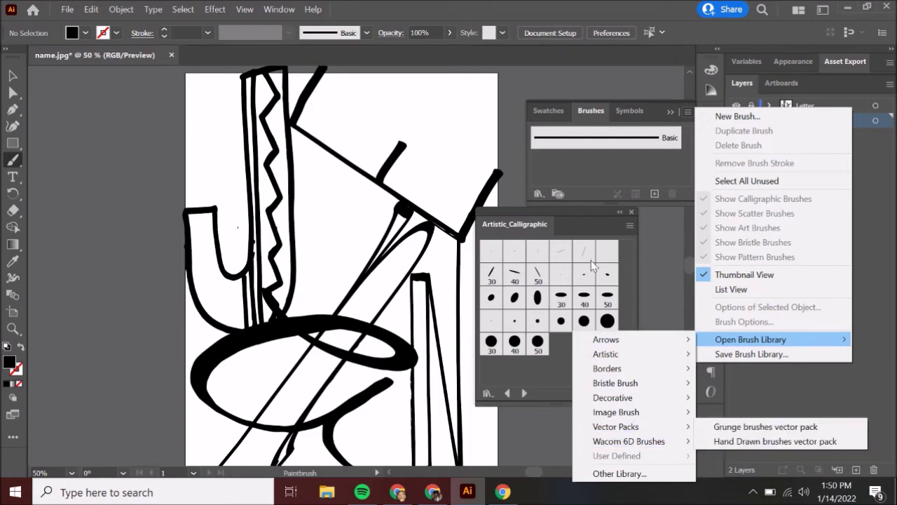
left_click(581, 210)
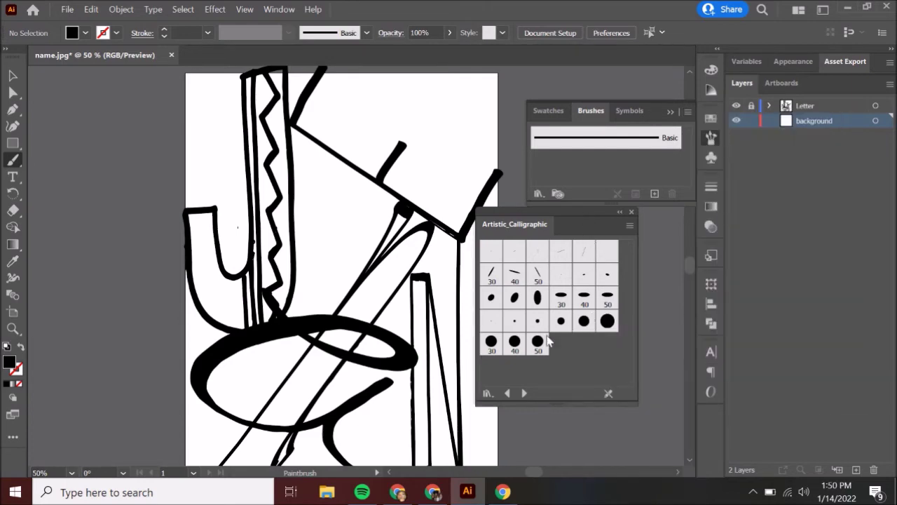
left_click(514, 320)
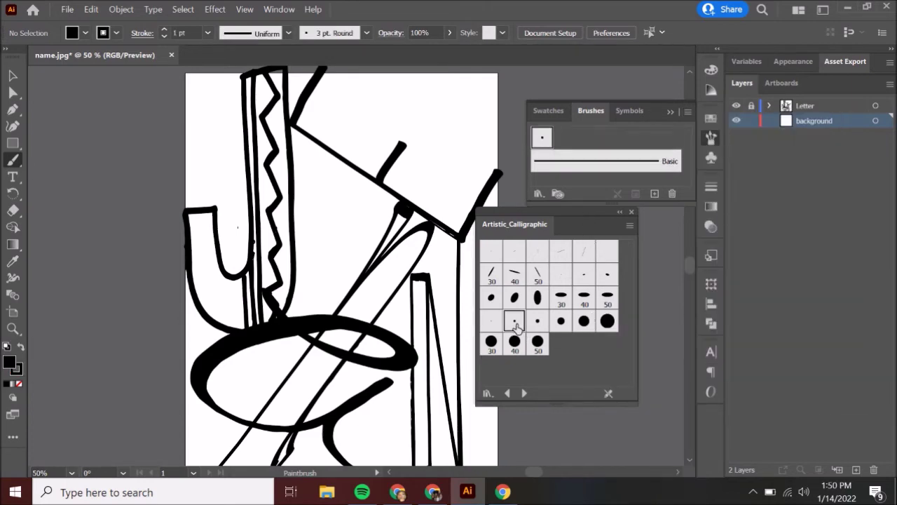
left_click(631, 213)
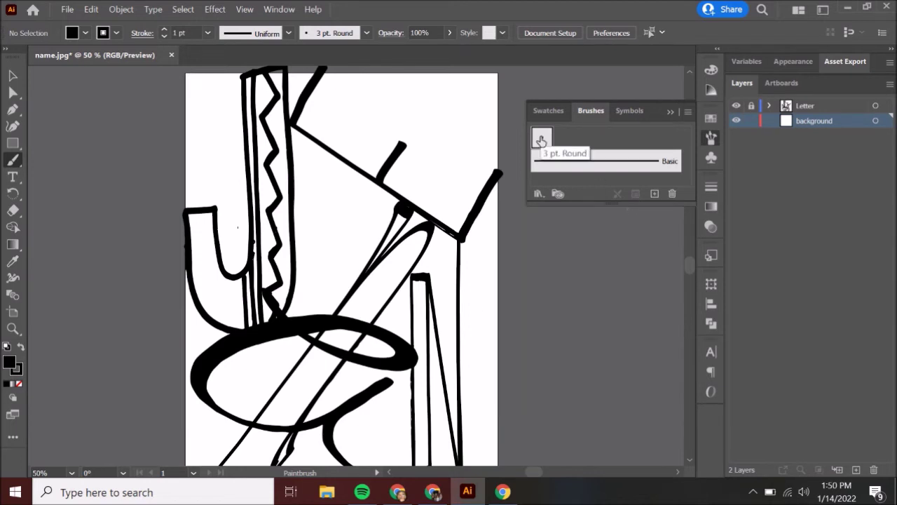
Paint a curved test stroke in the white area beside the zigzag letter and undo it.
left_click_drag(340, 234, 349, 260)
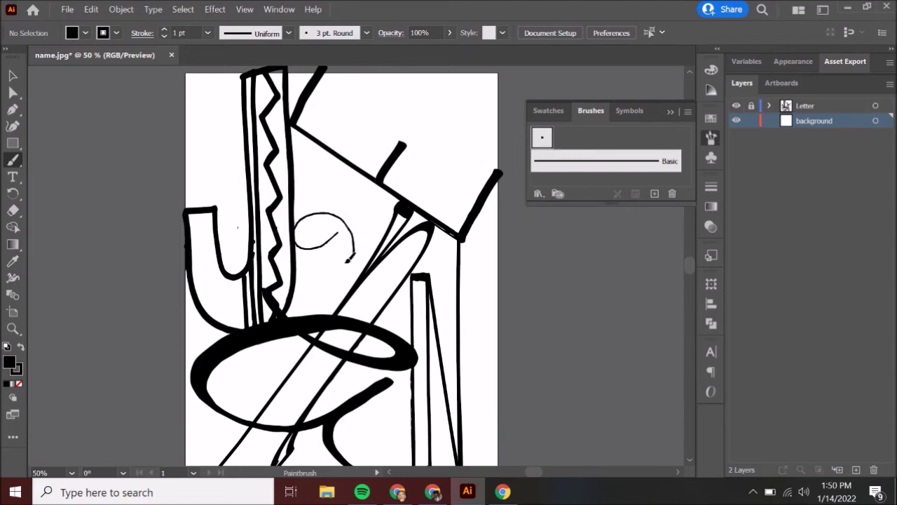
key("ctrl+z")
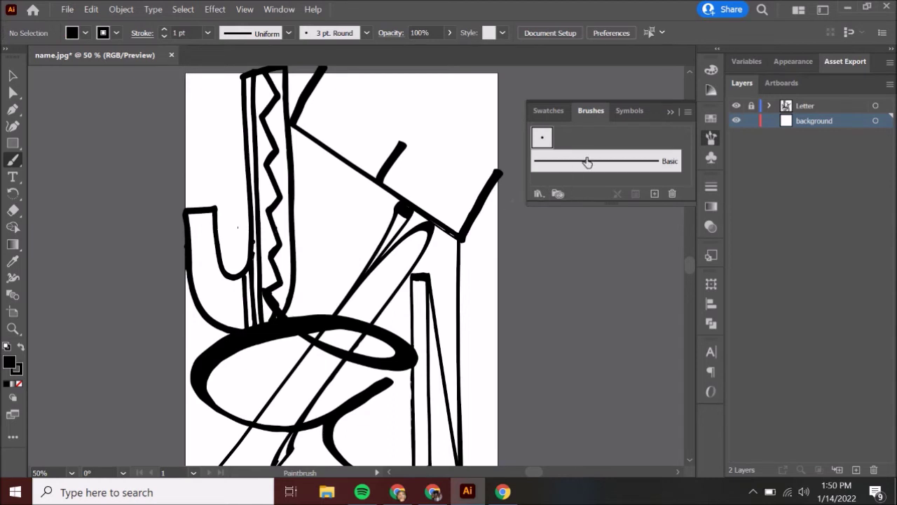
Create a three-sided polygon with a 50 pt radius on the background layer, beside the zigzag letter.
left_click(17, 144)
left_click(18, 145)
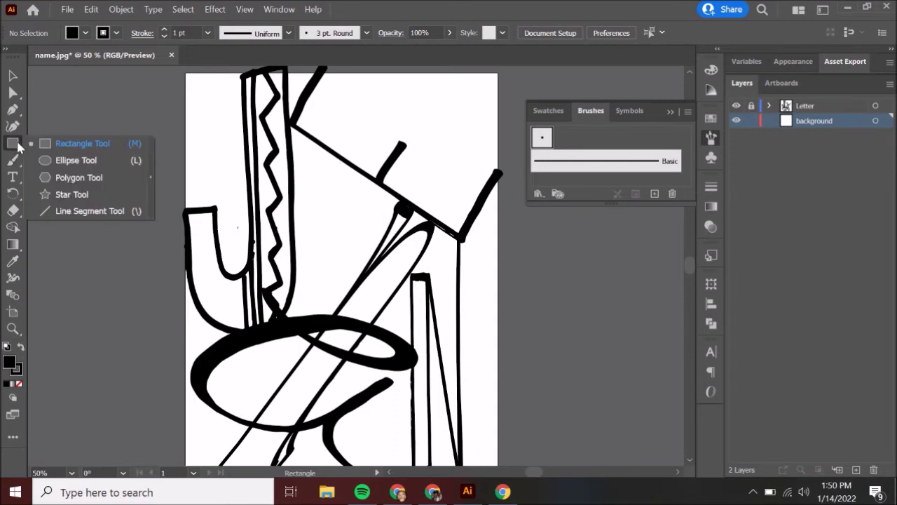
left_click(91, 181)
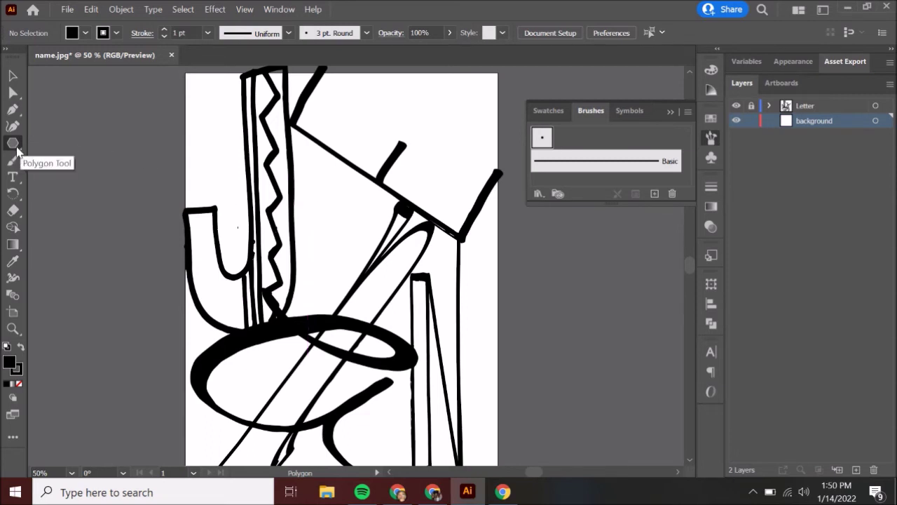
left_click(332, 195)
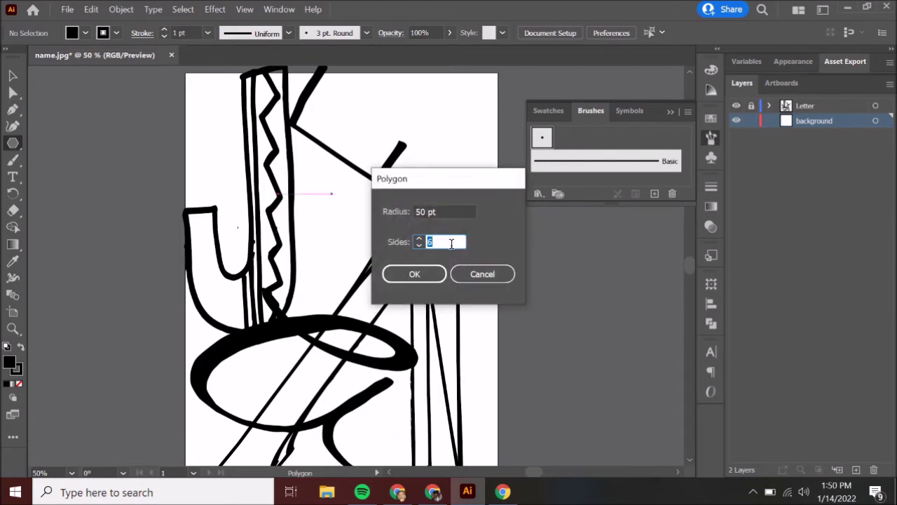
type("3")
key("Return")
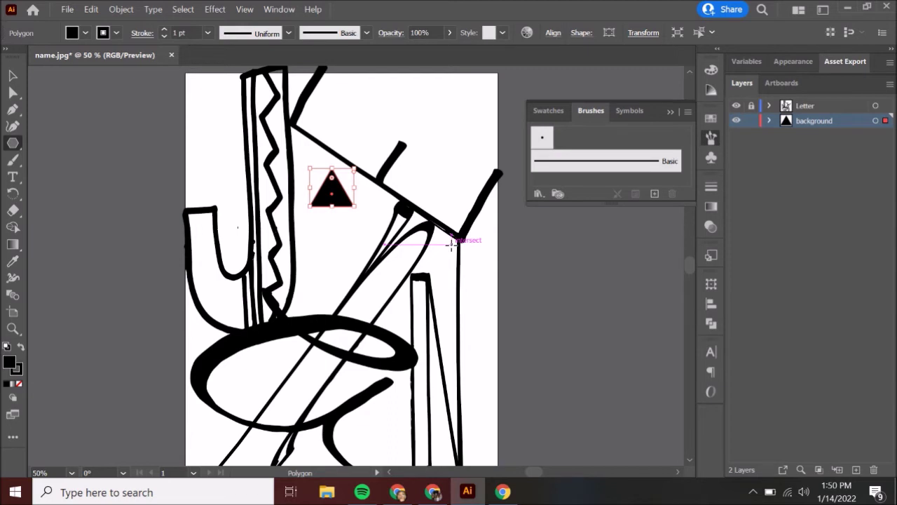
Switch the colour sliders to CMYK and fill the triangle with teal (C 69.41, M 0, Y 21.96, K 0).
left_click(712, 70)
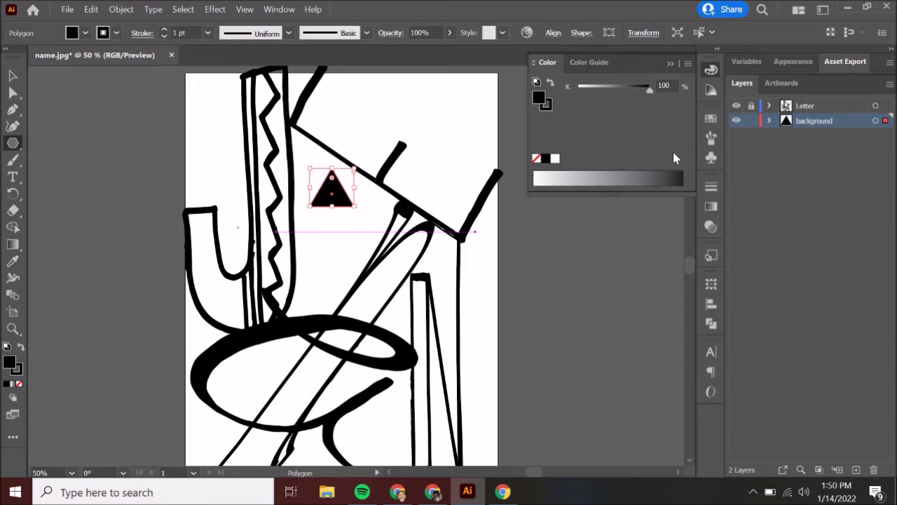
left_click(687, 63)
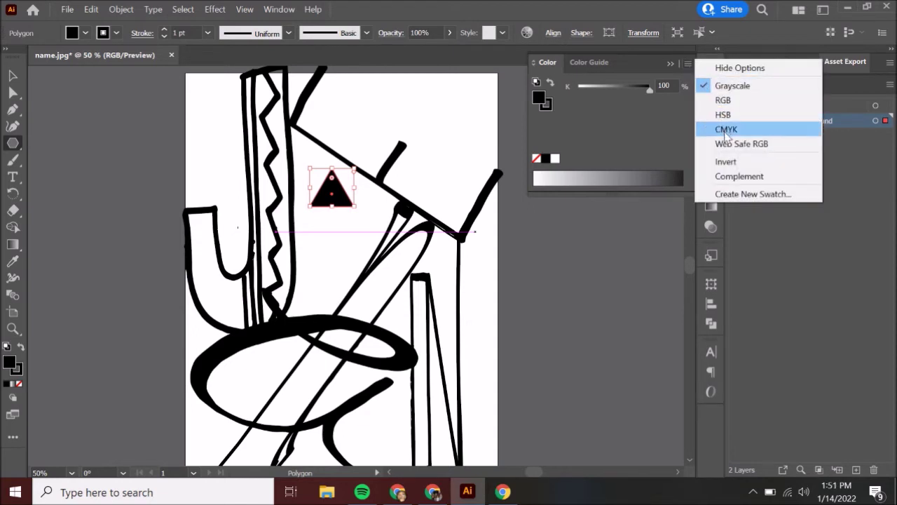
left_click(726, 130)
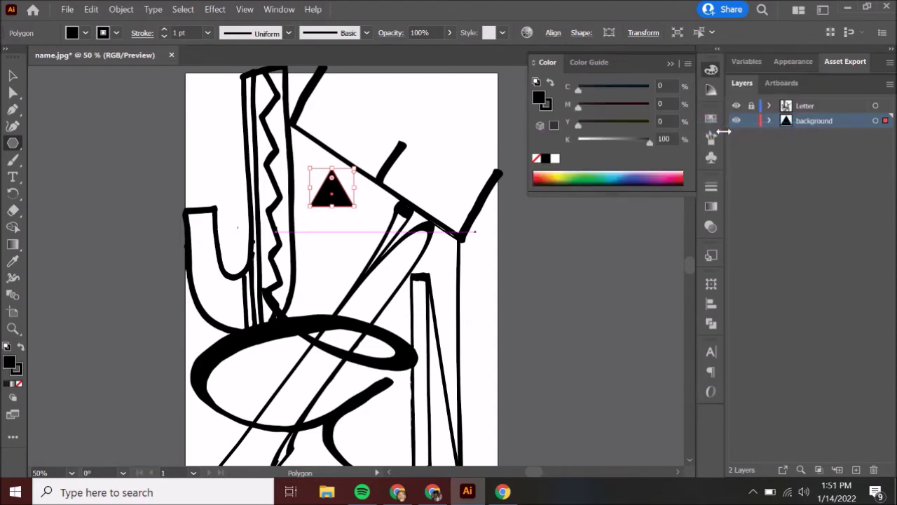
left_click(610, 175)
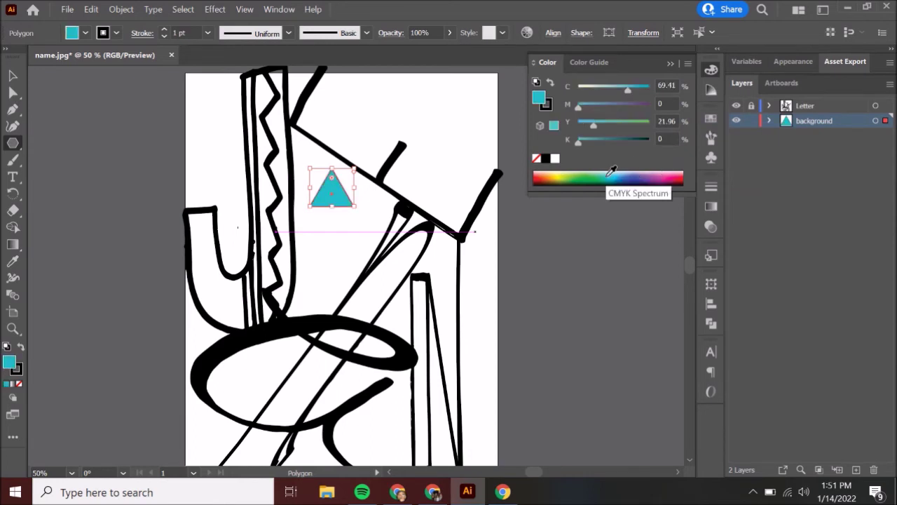
Set the triangle's stroke to a CMYK purple of C 74, M 89.41, Y 31, K 19.
left_click(550, 110)
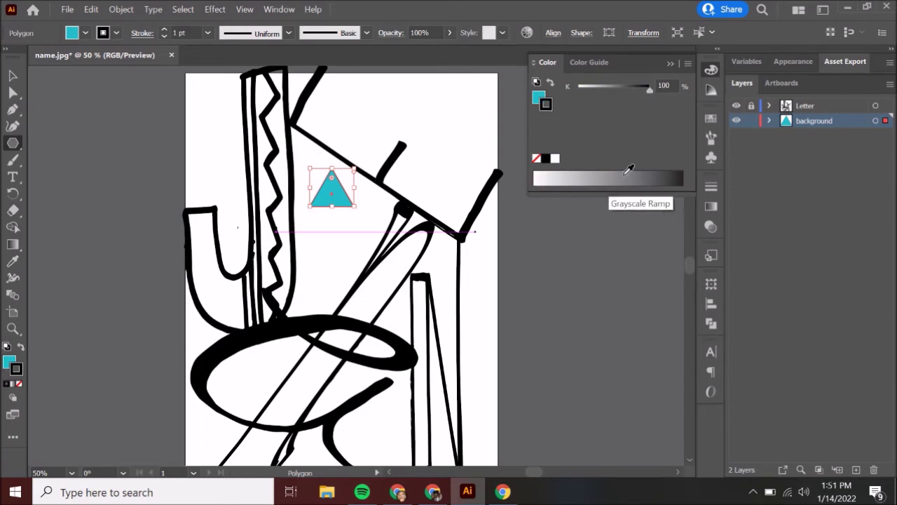
left_click(689, 63)
left_click(726, 129)
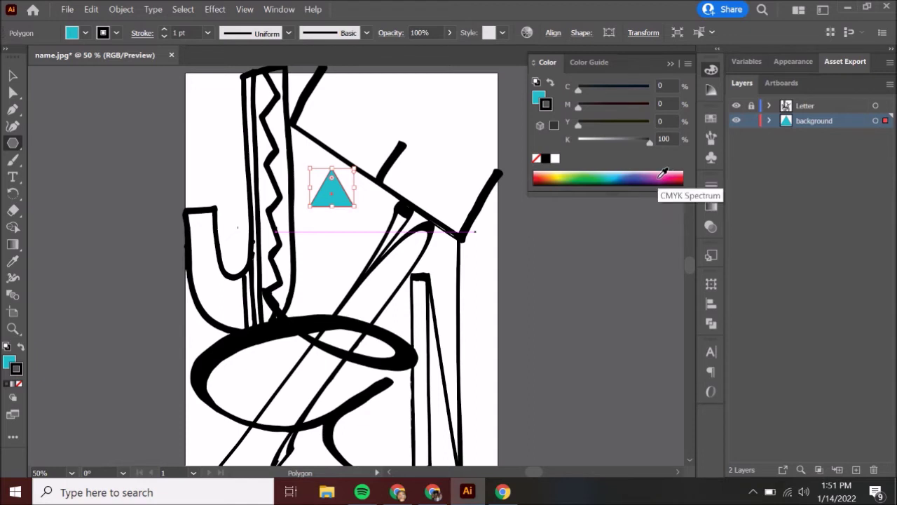
left_click(662, 174)
mouse_move(578, 142)
left_mouse_down()
mouse_move(610, 145)
mouse_move(604, 131)
left_mouse_up()
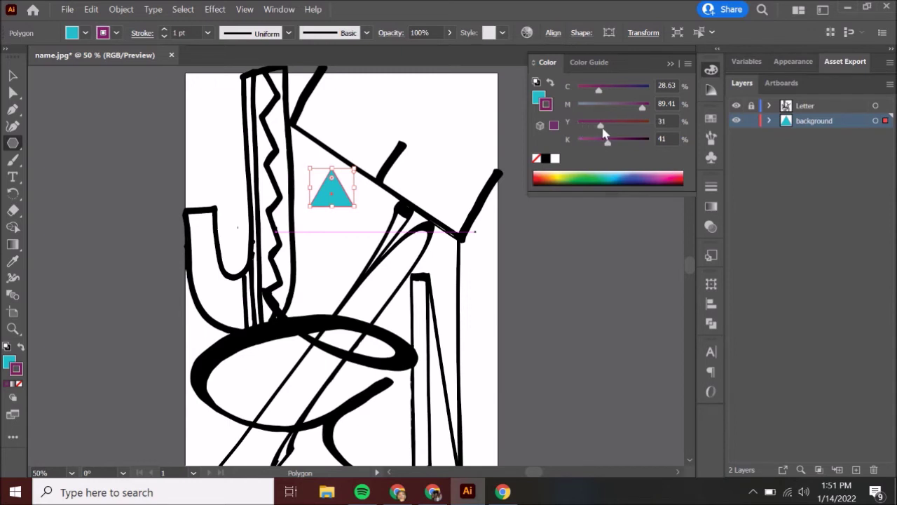
left_click_drag(598, 90, 635, 103)
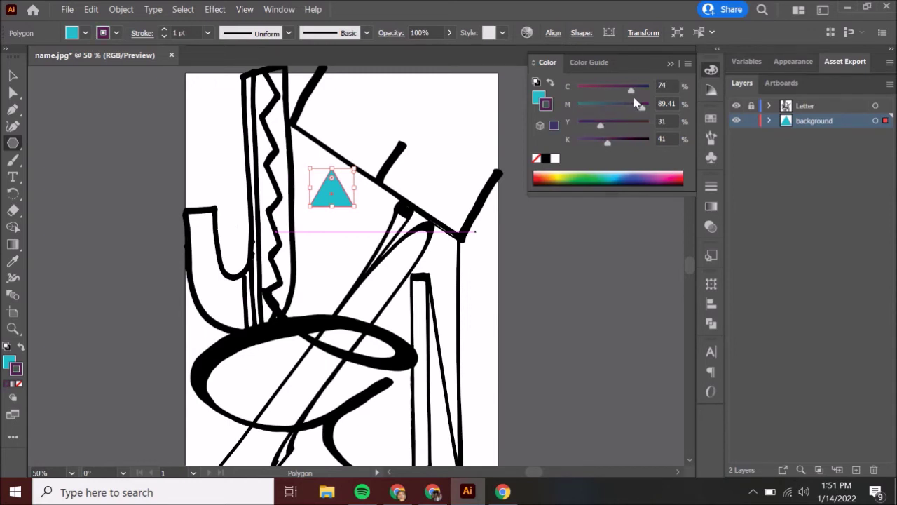
left_click_drag(609, 144, 588, 144)
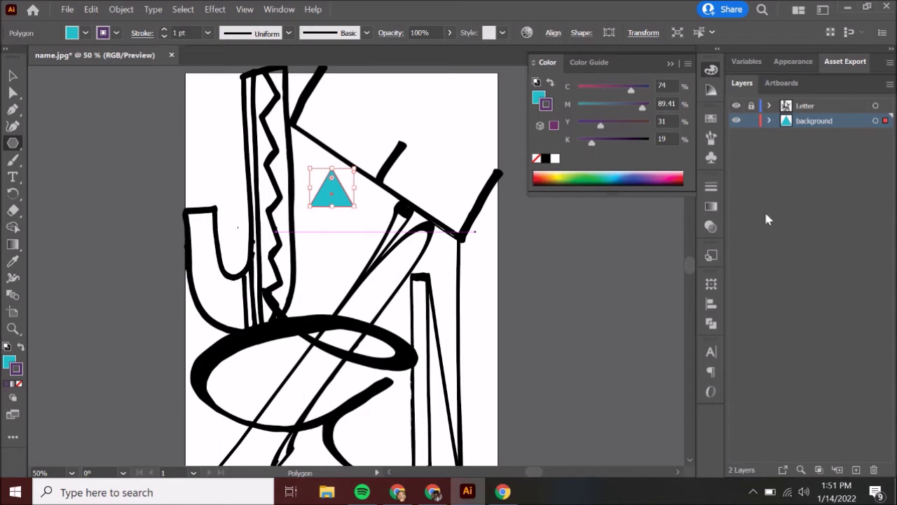
Set the triangle's stroke weight to 4 pt and deselect the triangle.
left_click(715, 186)
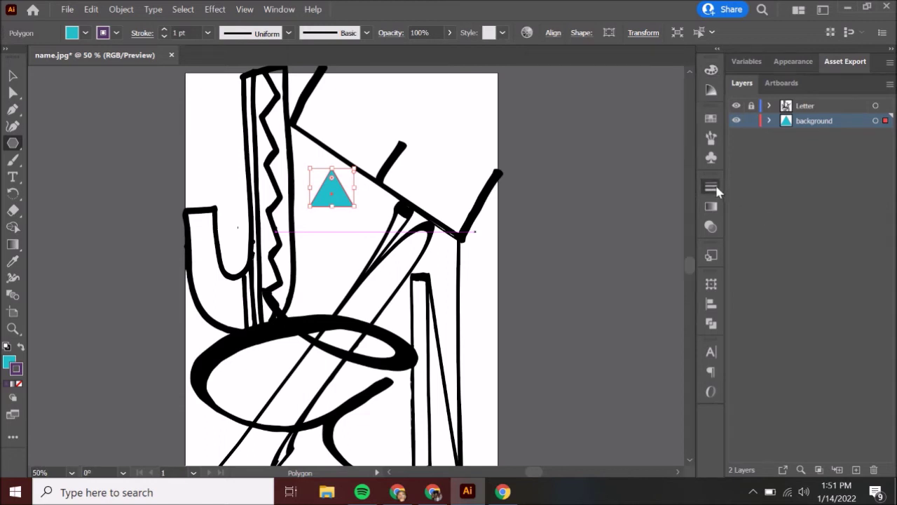
left_click(586, 199)
left_click(586, 199)
left_click(586, 199)
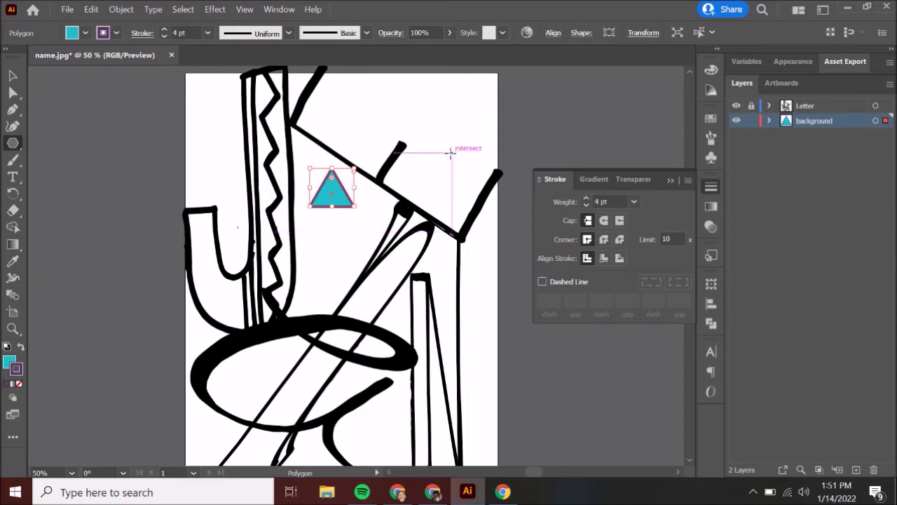
left_click(14, 76)
left_click(452, 156)
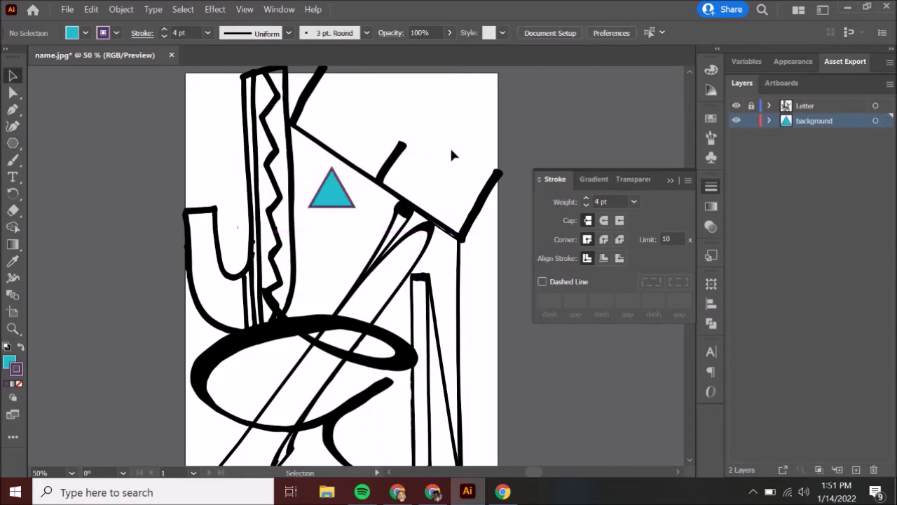
Enlarge the teal triangle and fit it into the artboard's upper-right corner, reaching the top and right edges.
left_click(351, 205)
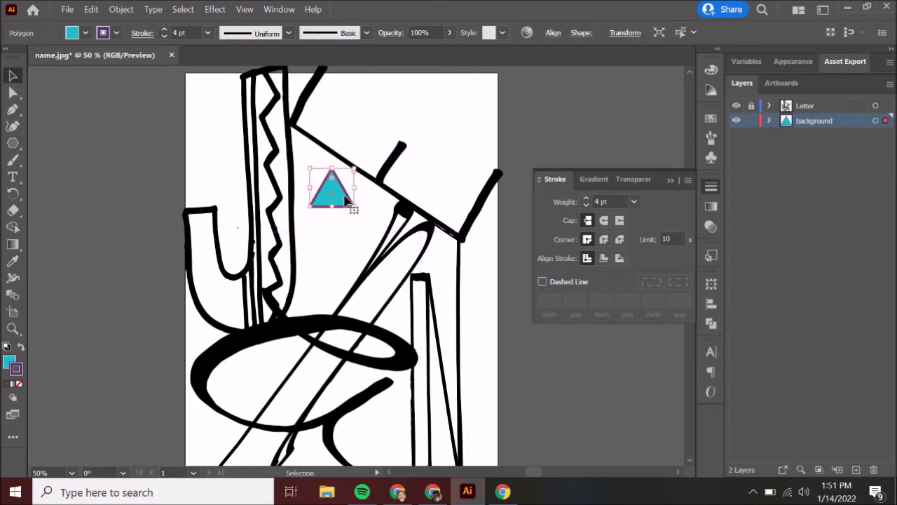
left_click_drag(354, 207, 439, 269)
left_click_drag(365, 236, 414, 127)
left_click_drag(434, 173, 432, 201)
left_click_drag(372, 199, 330, 194)
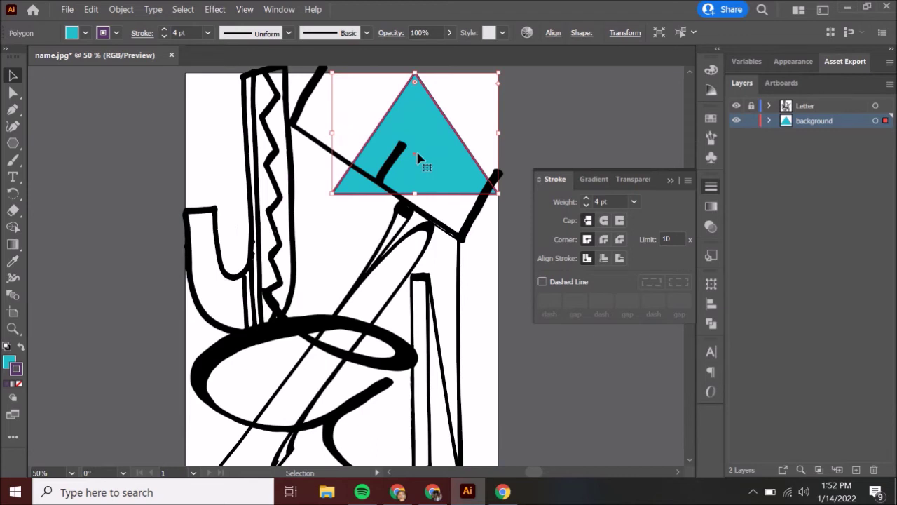
Duplicate the teal triangle toward the middle of the artboard and try a yellow stroke on the copy, undoing the stroke colour.
mouse_move(418, 154)
left_mouse_down()
mouse_move(359, 284)
mouse_move(365, 279)
left_mouse_up()
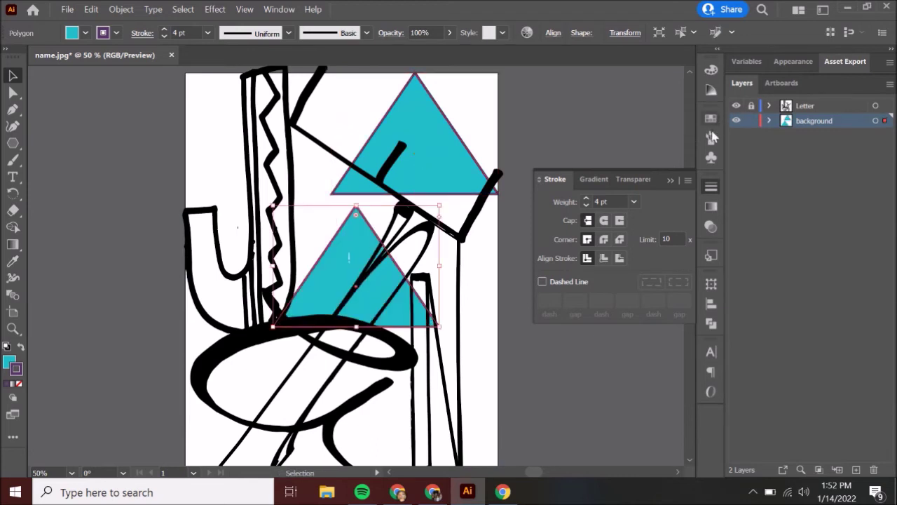
left_click(711, 118)
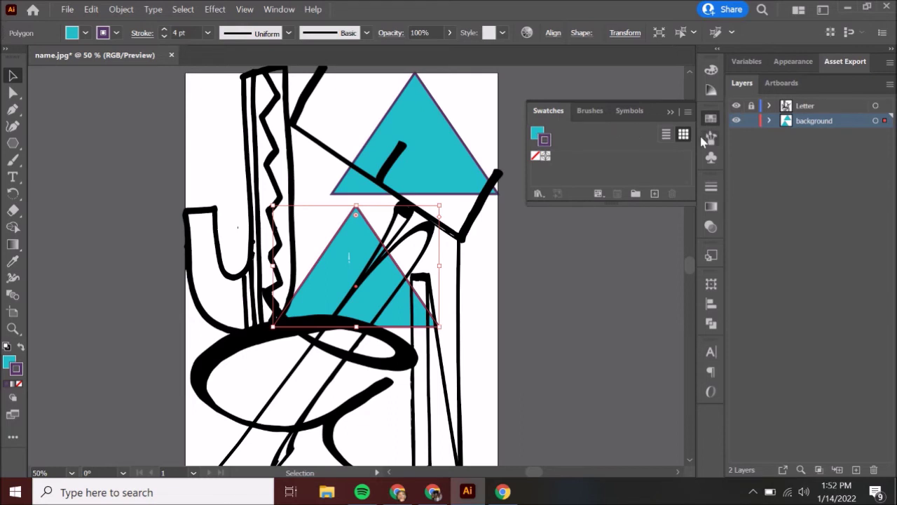
left_click(711, 71)
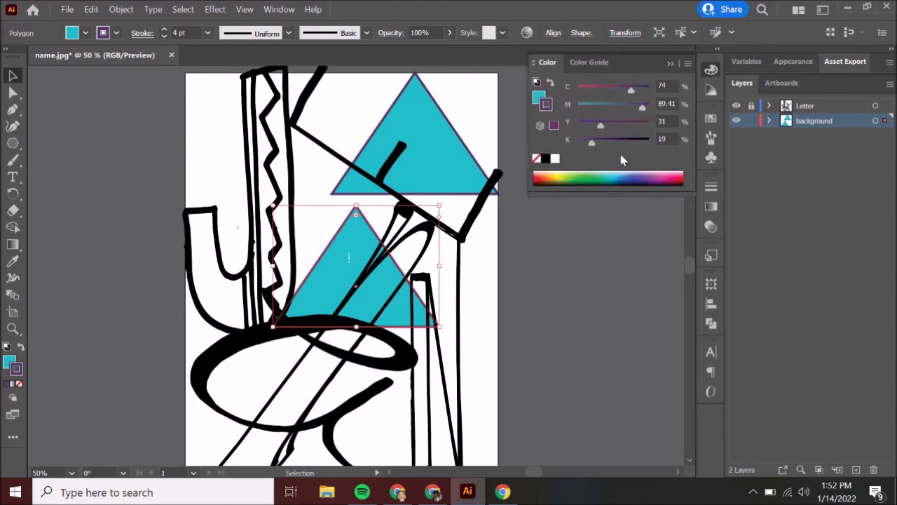
left_click(561, 172)
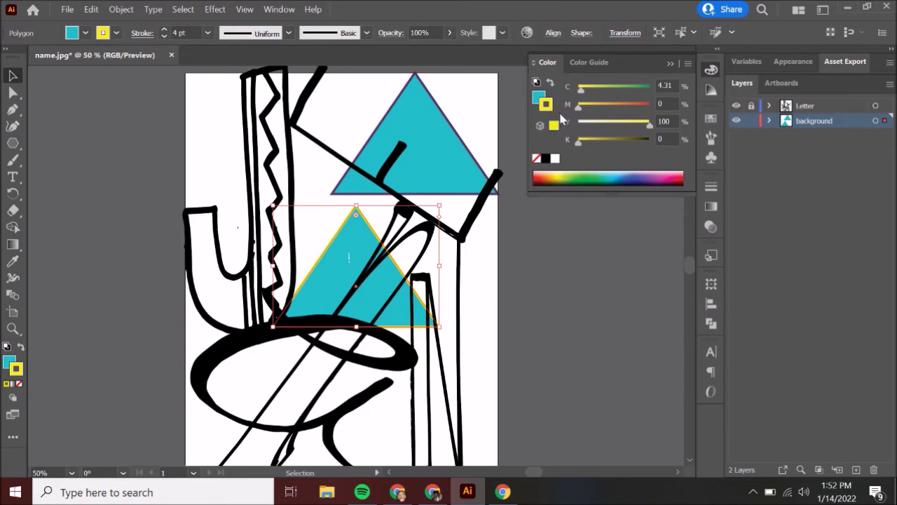
key("ctrl+z")
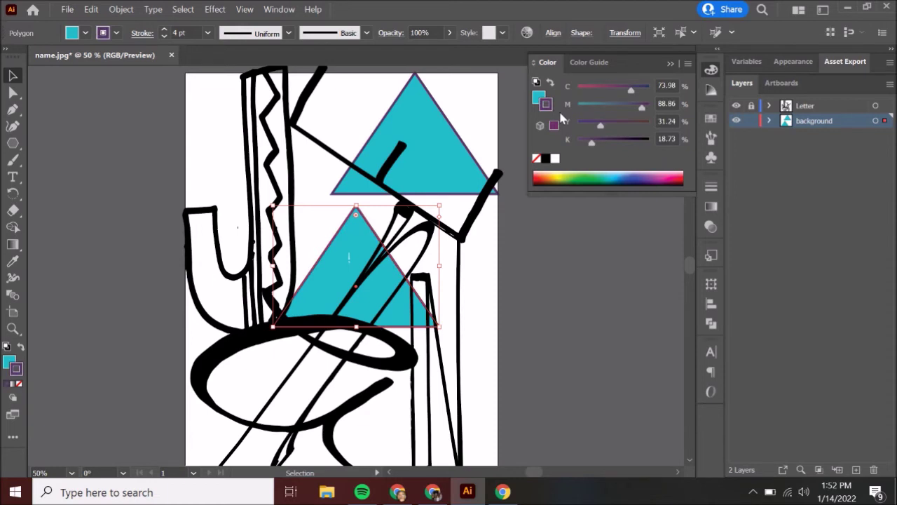
Fill the copied triangle with yellow (C 6.67, M 0, Y 100, K 0) and move it over the teal one, offset slightly down and left.
left_click(538, 98)
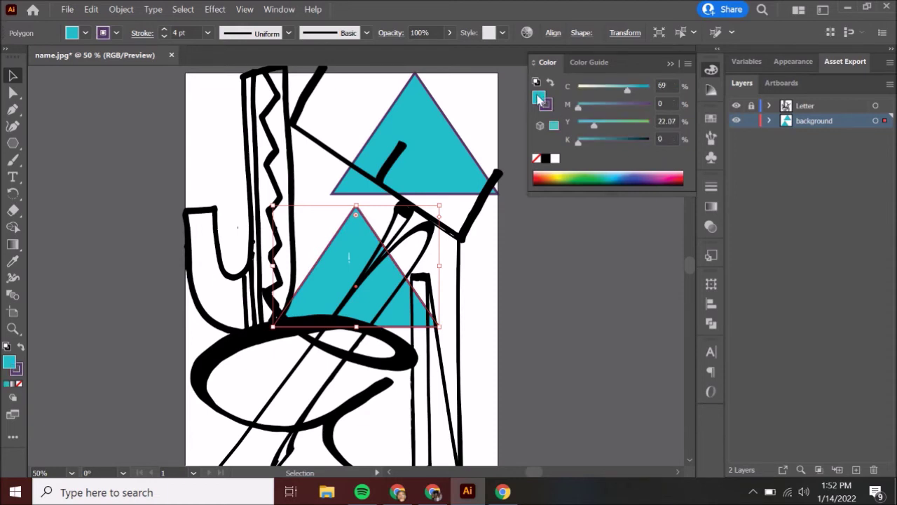
left_click(562, 173)
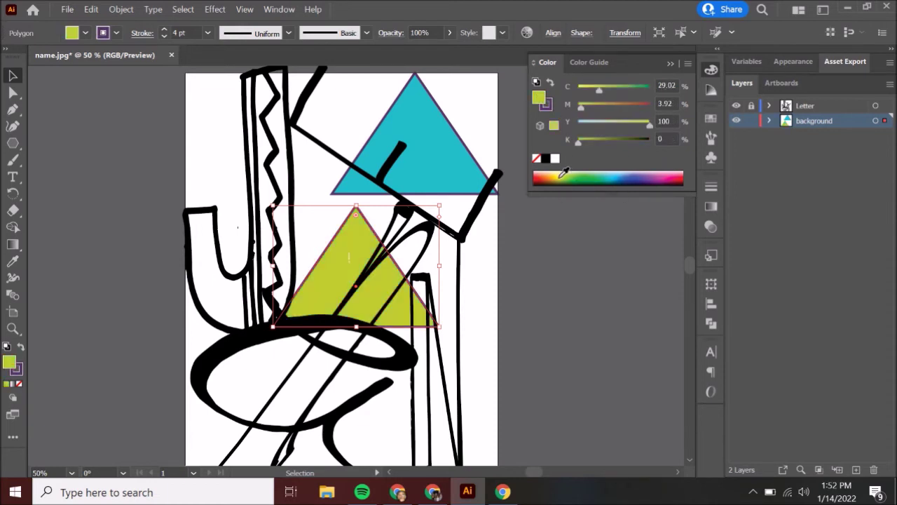
left_click(562, 173)
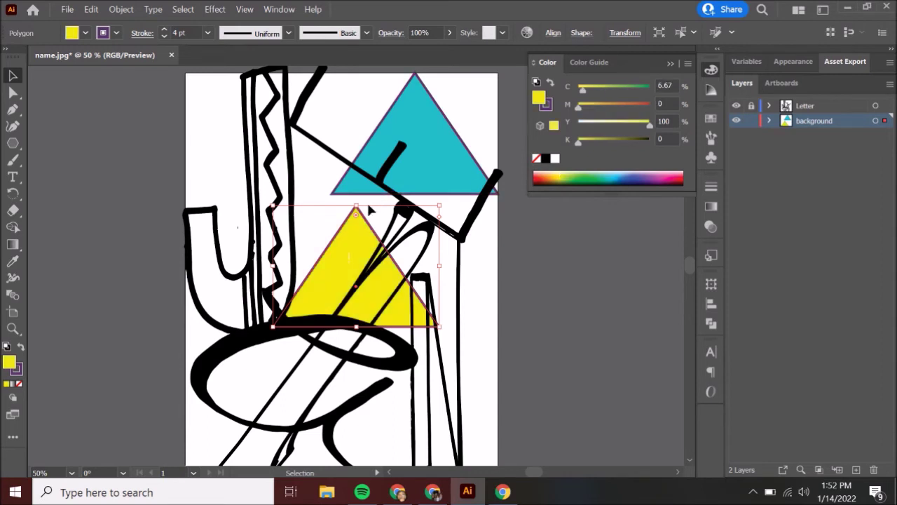
left_click_drag(349, 244, 395, 119)
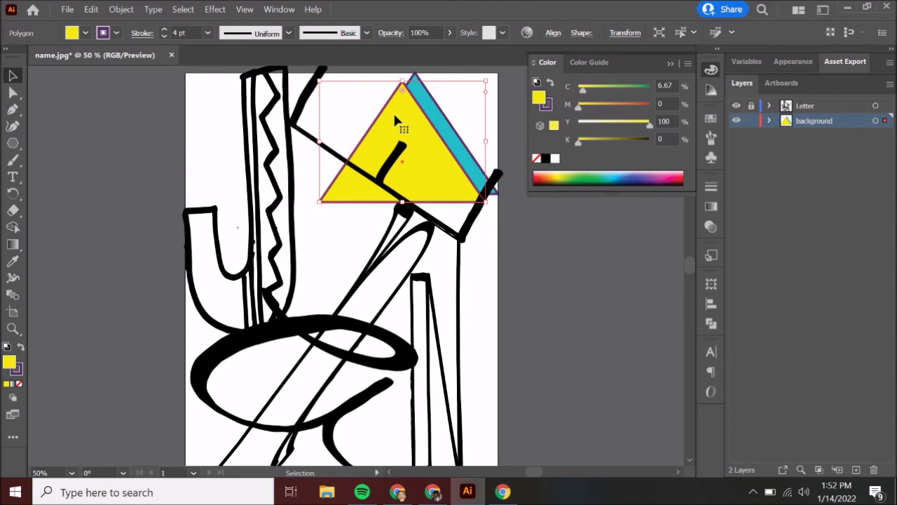
Send the yellow triangle behind the teal triangle so it forms an offset border.
right_click(396, 120)
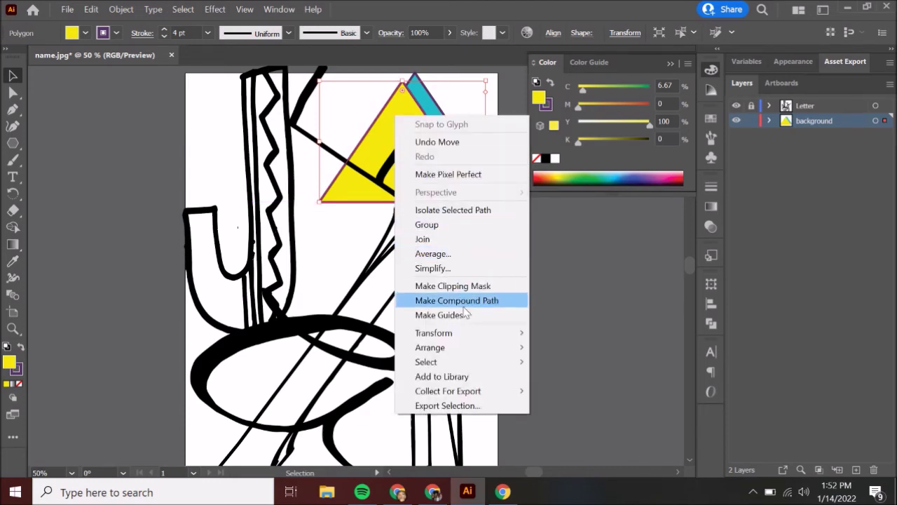
mouse_move(480, 354)
left_click(586, 391)
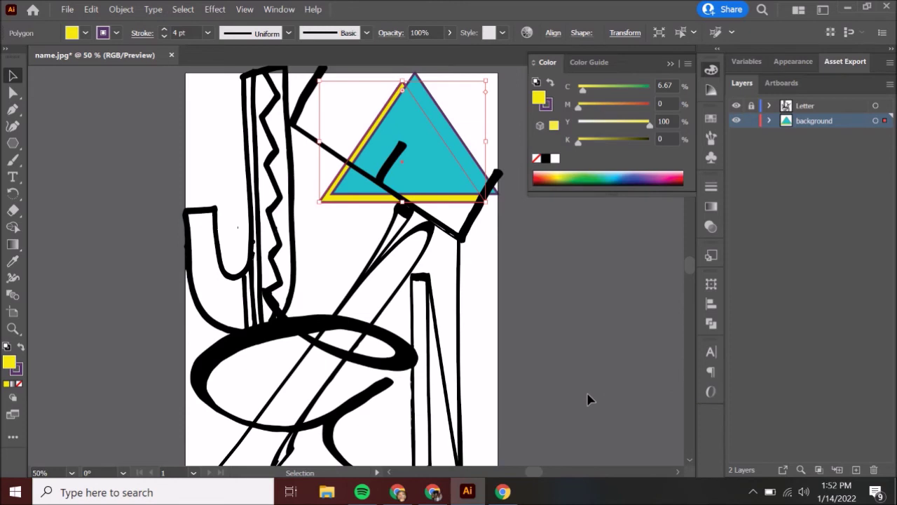
Paste another copy of the triangle below the pair and fill it with green (C 70.59, M 0, Y 53.73, K 0).
key("a")
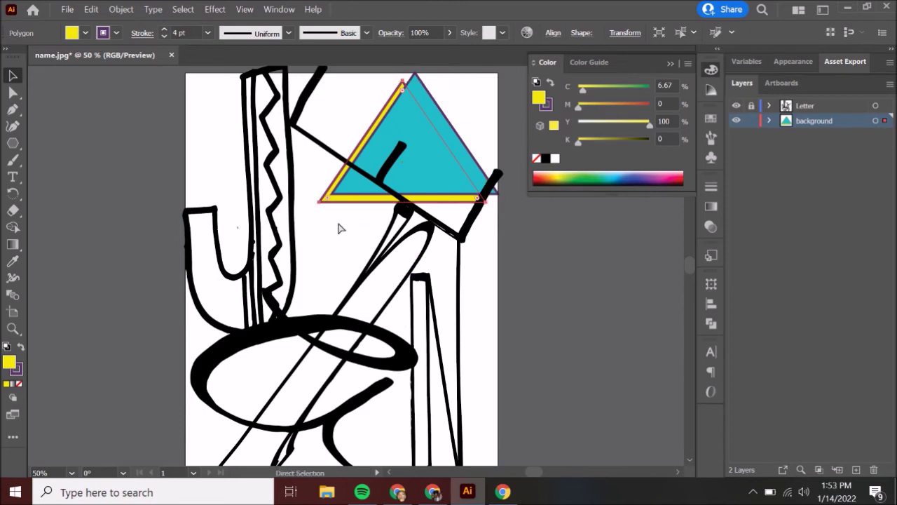
key("ctrl+v")
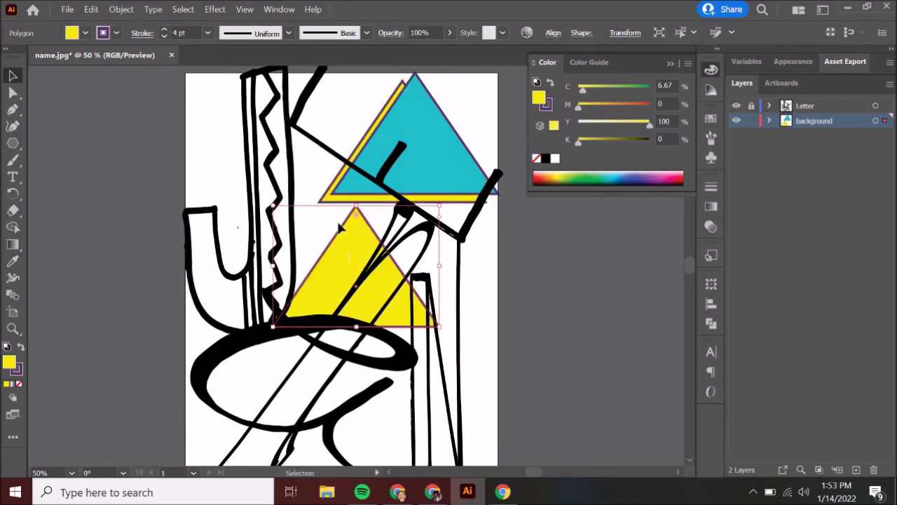
left_click(670, 174)
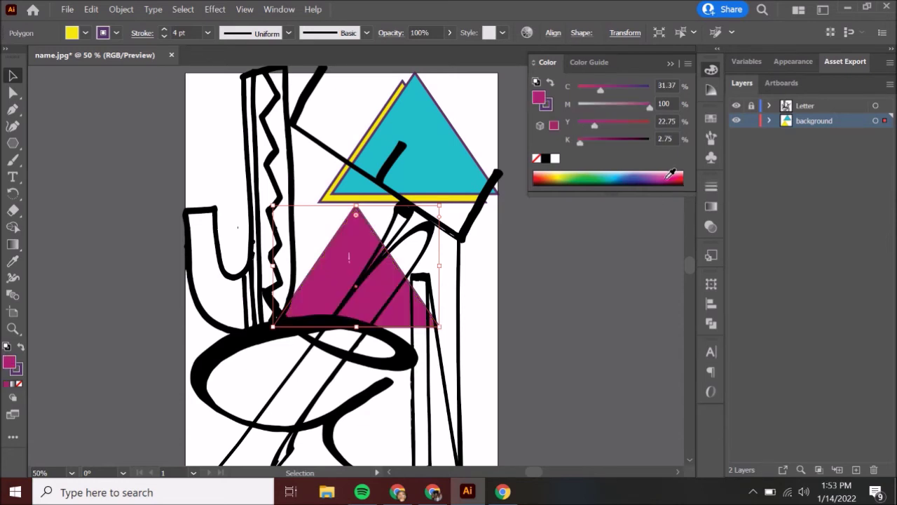
left_click(551, 175)
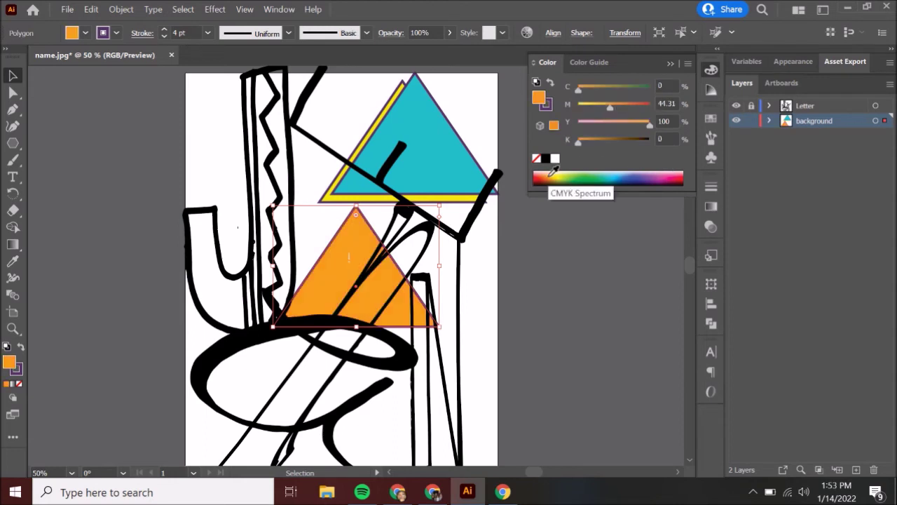
left_click(554, 176)
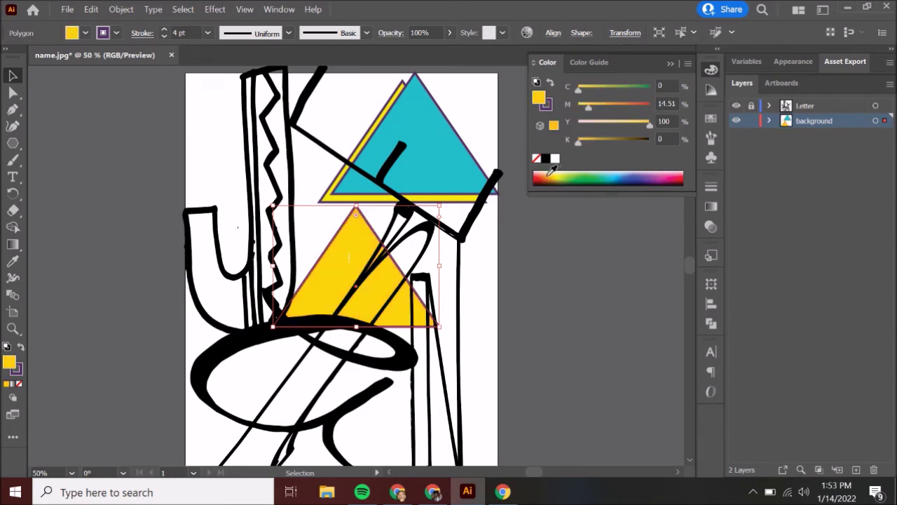
left_click(549, 176)
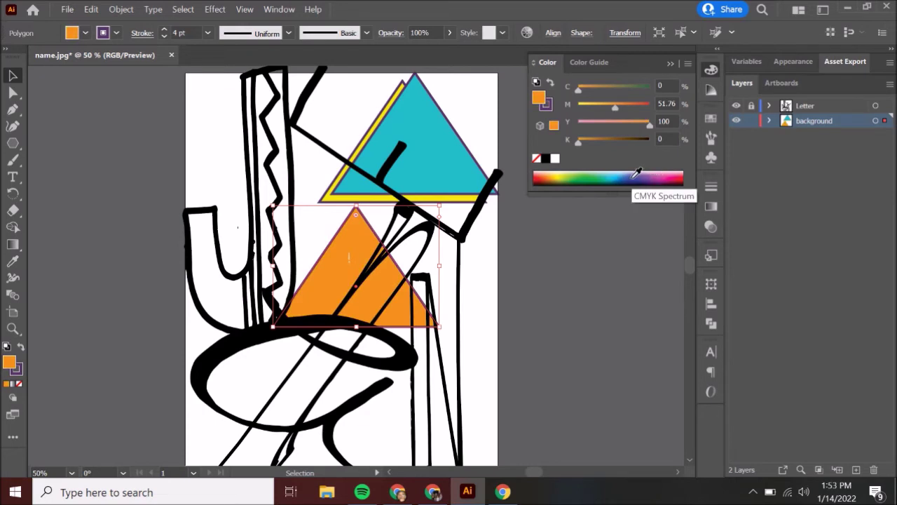
left_click(595, 174)
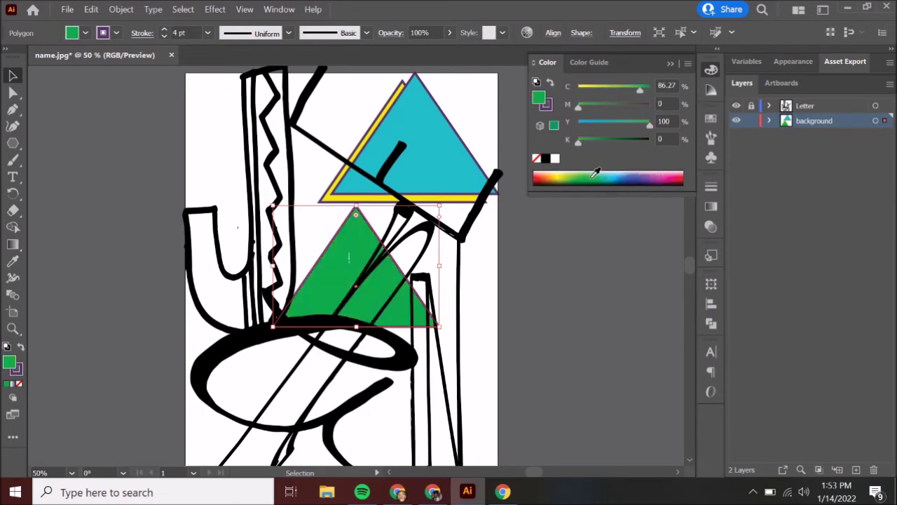
left_click(603, 172)
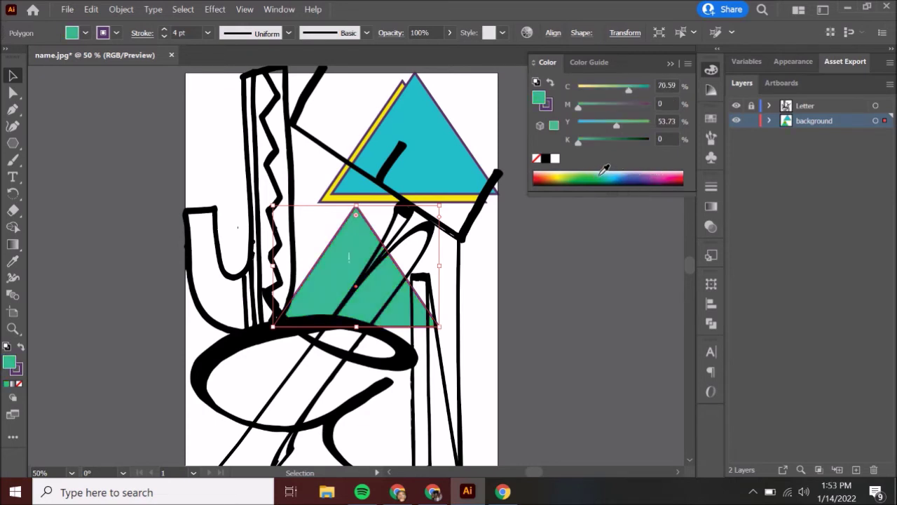
Place the green triangle behind the yellow and teal ones, offset slightly down and left, and deselect it.
left_click_drag(360, 260, 387, 162)
right_click(390, 162)
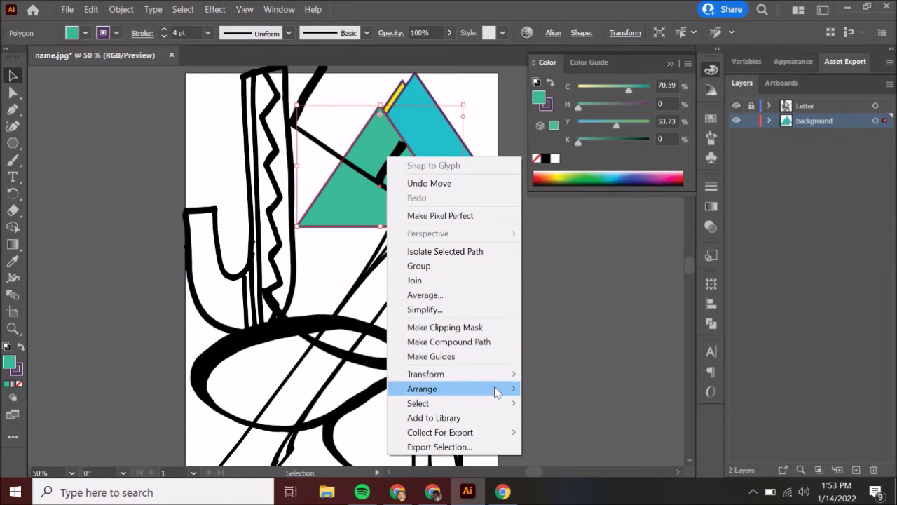
mouse_move(499, 391)
left_click(578, 443)
mouse_move(362, 212)
left_mouse_down()
mouse_move(366, 187)
mouse_move(377, 197)
mouse_move(369, 200)
left_mouse_up()
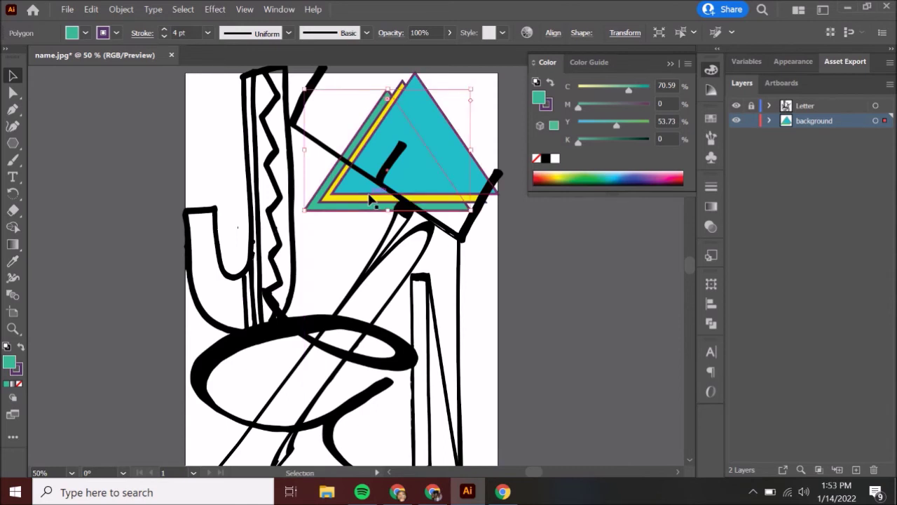
key("ctrl+shift+a")
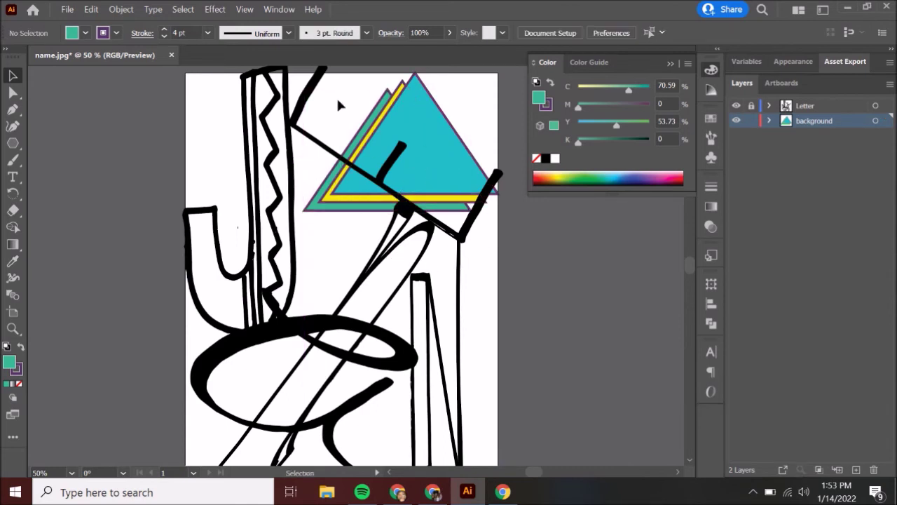
Group the teal, yellow and green triangles and dismiss the update notification.
left_click(481, 201)
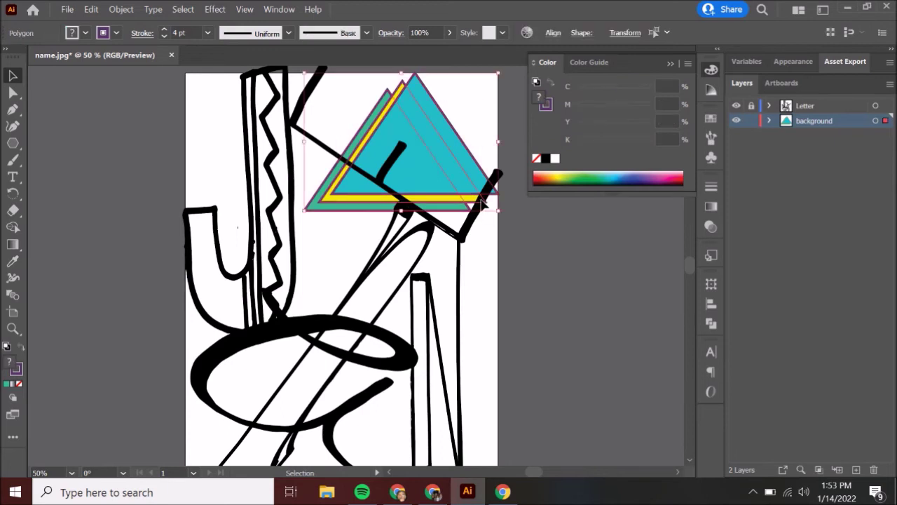
right_click(447, 156)
left_click(482, 233)
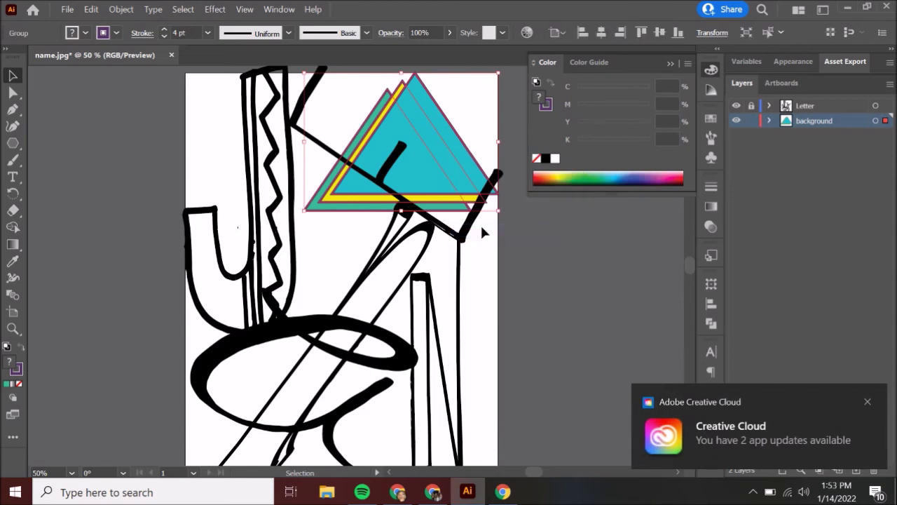
left_click(869, 402)
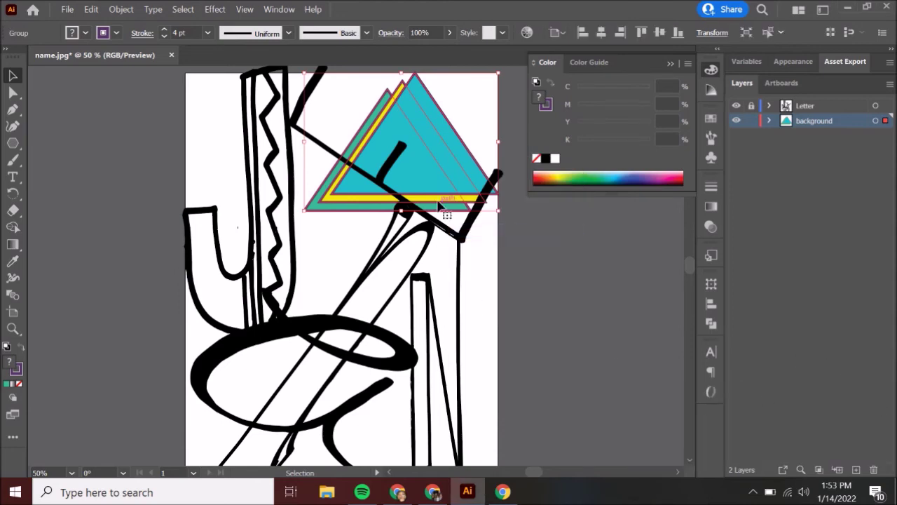
Duplicate the triangle group and rotate the copy at the artboard's lower-left edge, letting it overhang the edge slightly.
left_click_drag(440, 205, 363, 368)
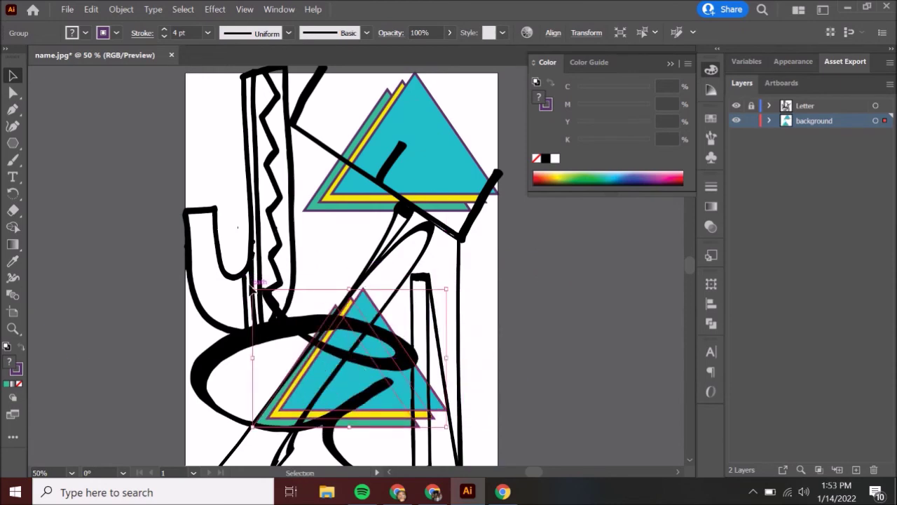
left_click_drag(297, 364, 229, 354)
left_click(487, 390)
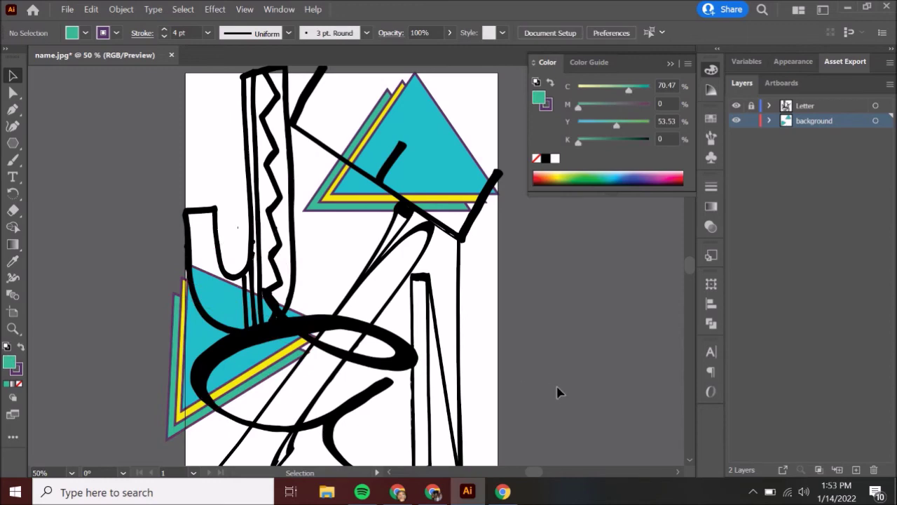
scroll(560, 391, "down", 3)
scroll(560, 394, "down", 1)
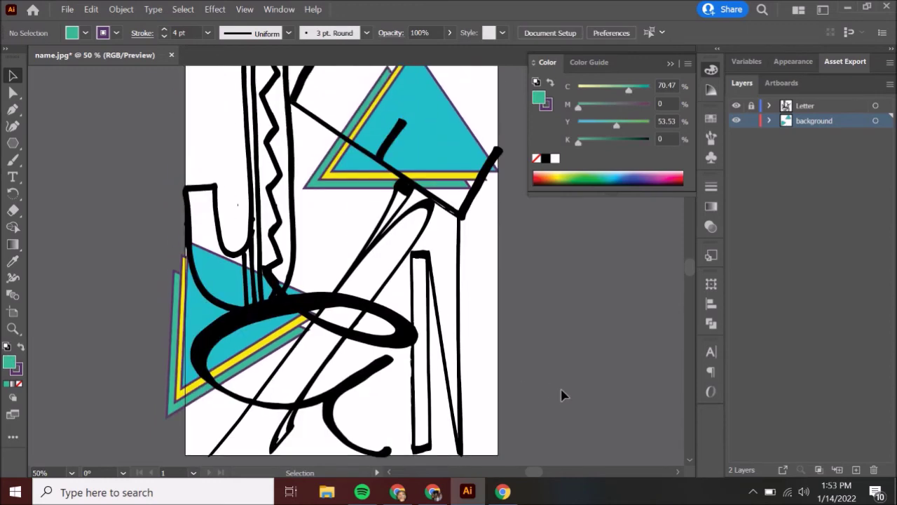
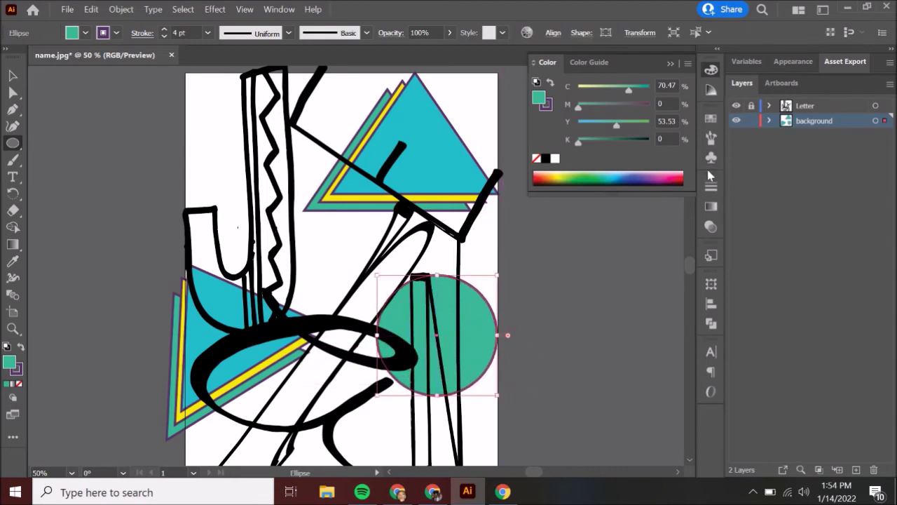
Fill the circle with magenta (C 6.67, M 100, Y 4.71, K 0) and set its opacity to 65%.
left_click(660, 176)
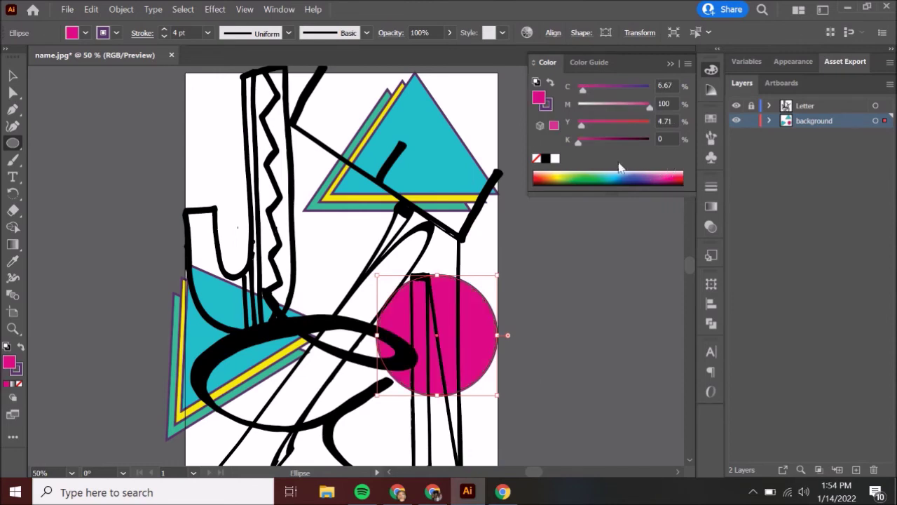
left_click(548, 105)
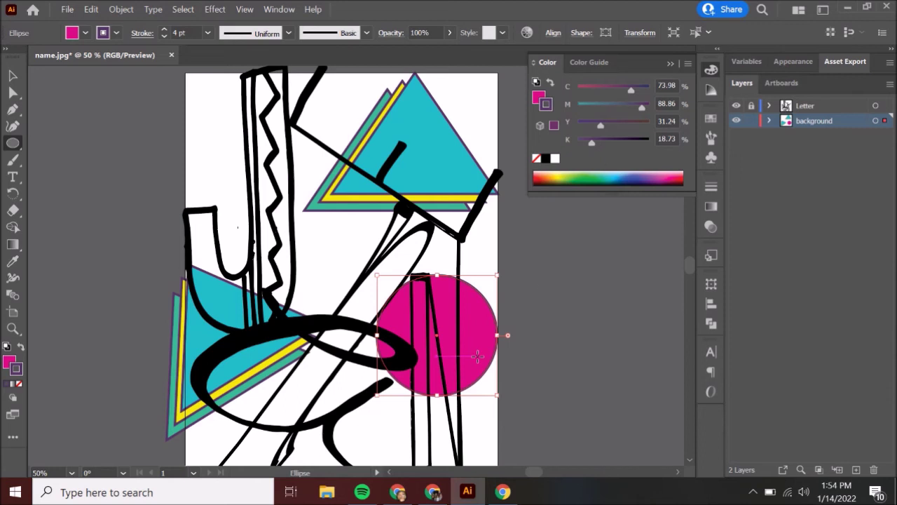
left_click(711, 227)
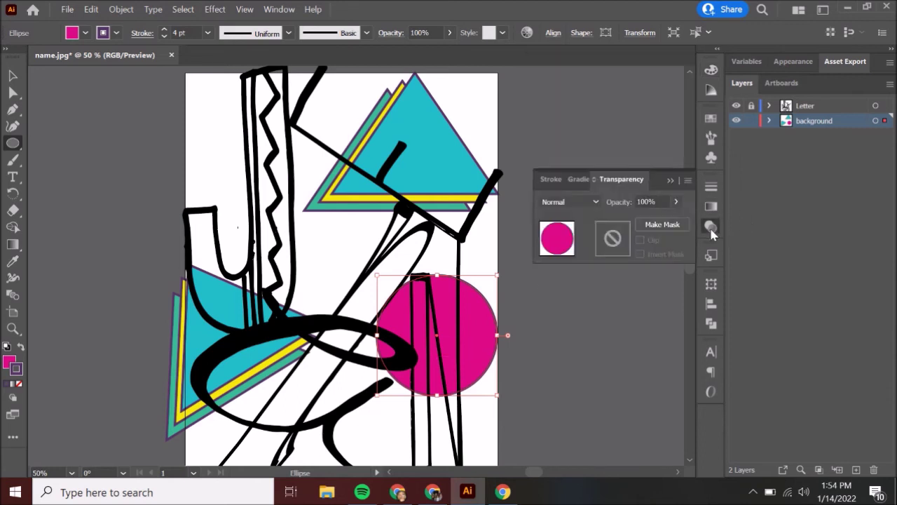
left_click(677, 202)
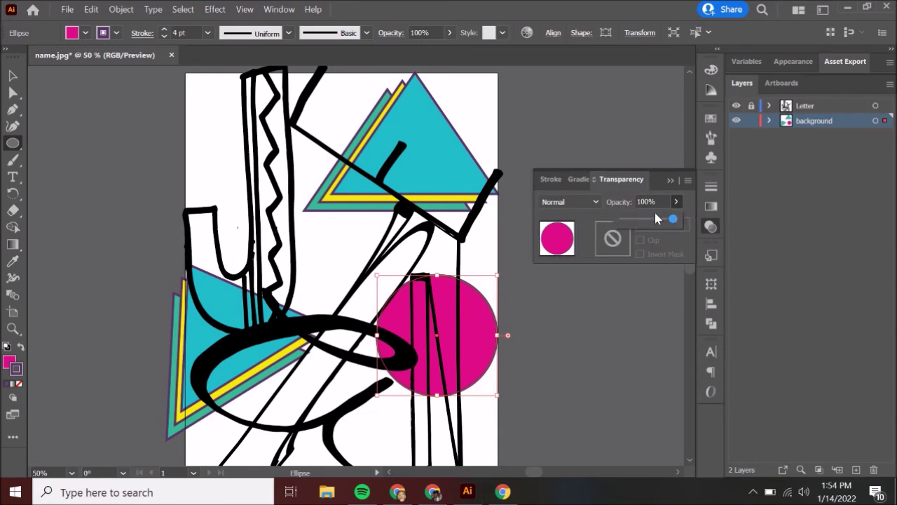
left_click(645, 220)
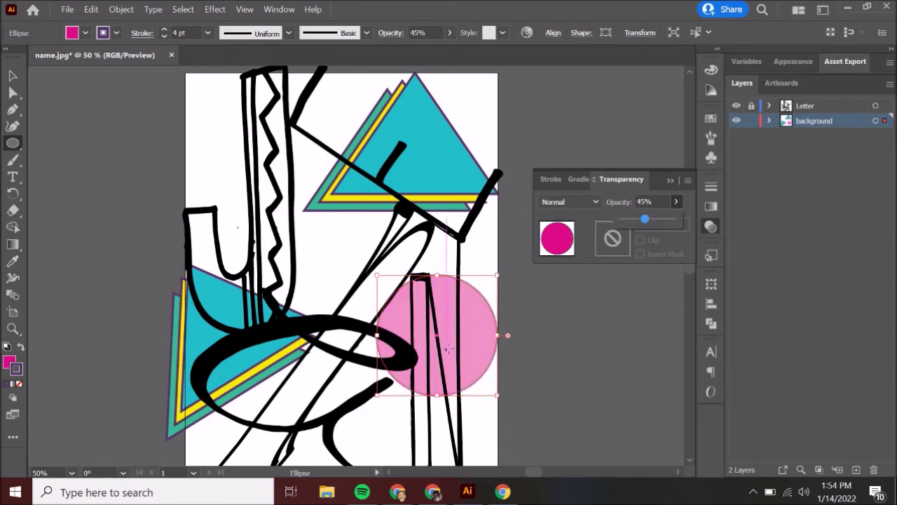
left_click(656, 220)
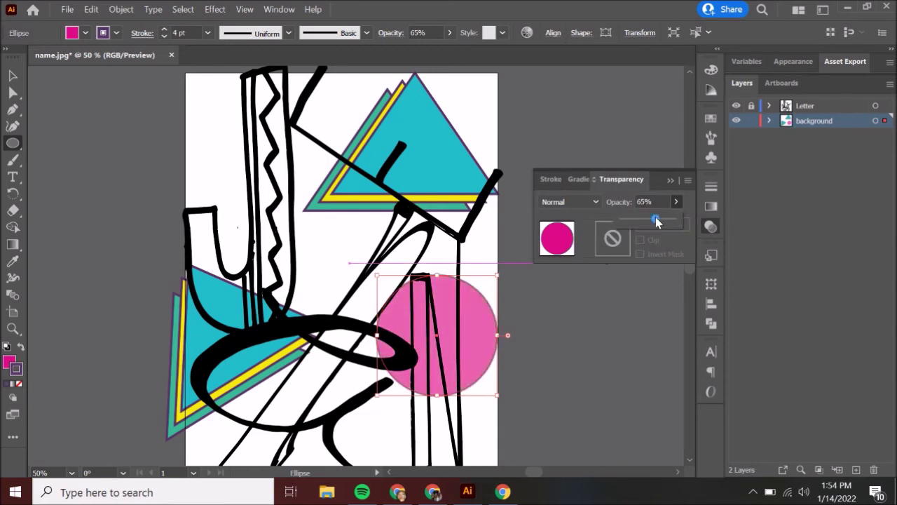
Move the translucent circle over the upper triangles' lower-right corner and paste a copy below it at 100% opacity.
left_click(13, 75)
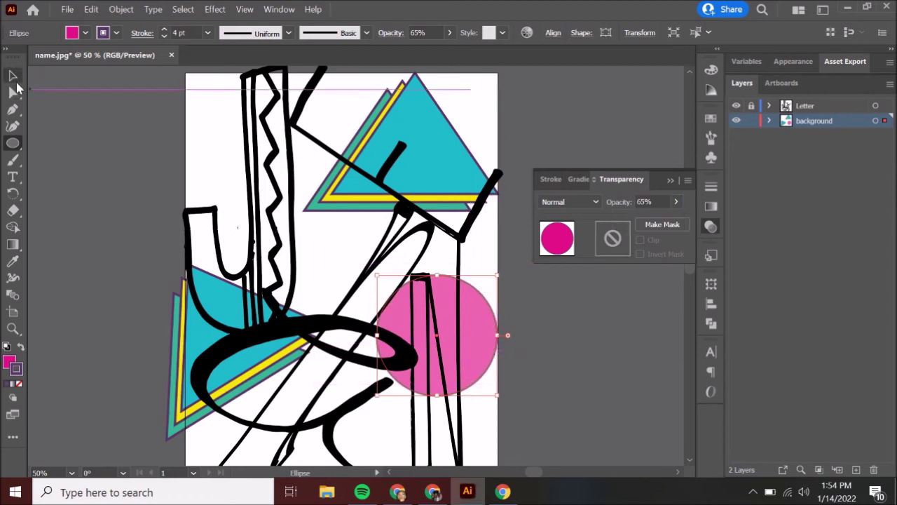
left_click_drag(470, 312, 477, 171)
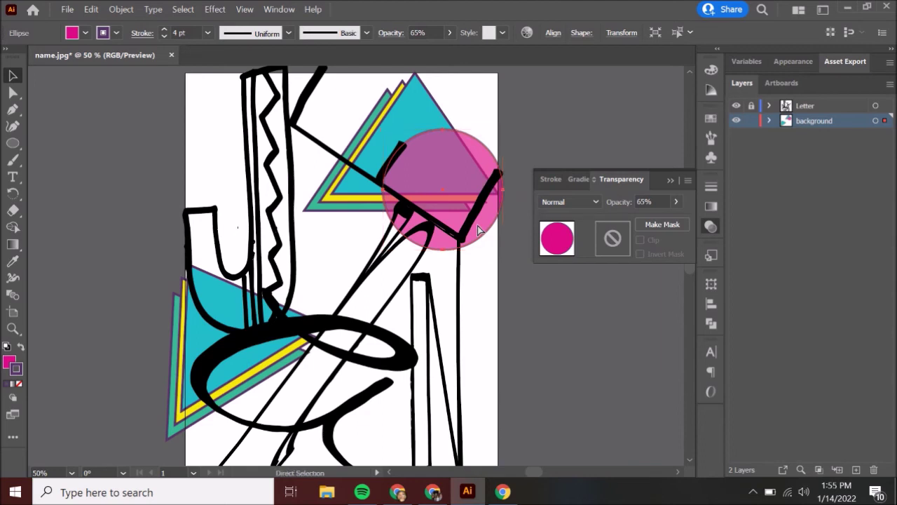
key("ctrl+v")
left_click_drag(388, 281, 443, 337)
left_click(677, 201)
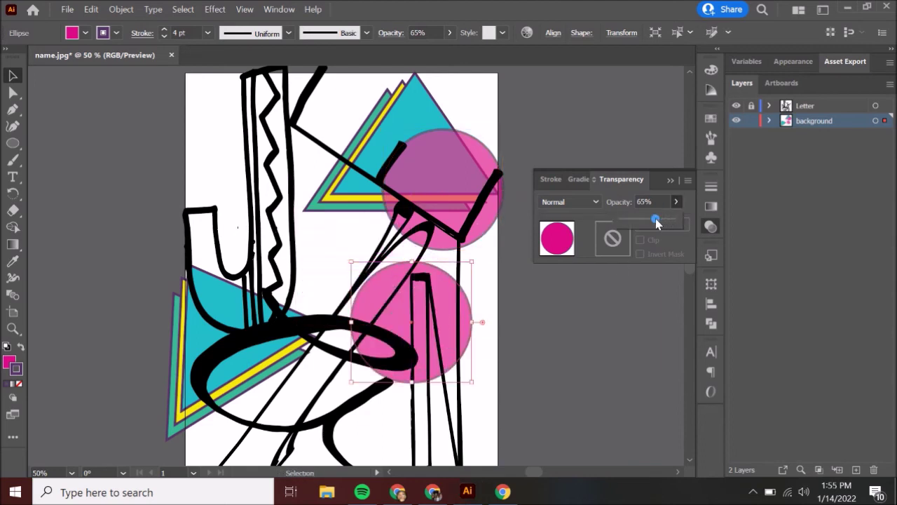
left_click_drag(655, 218, 690, 214)
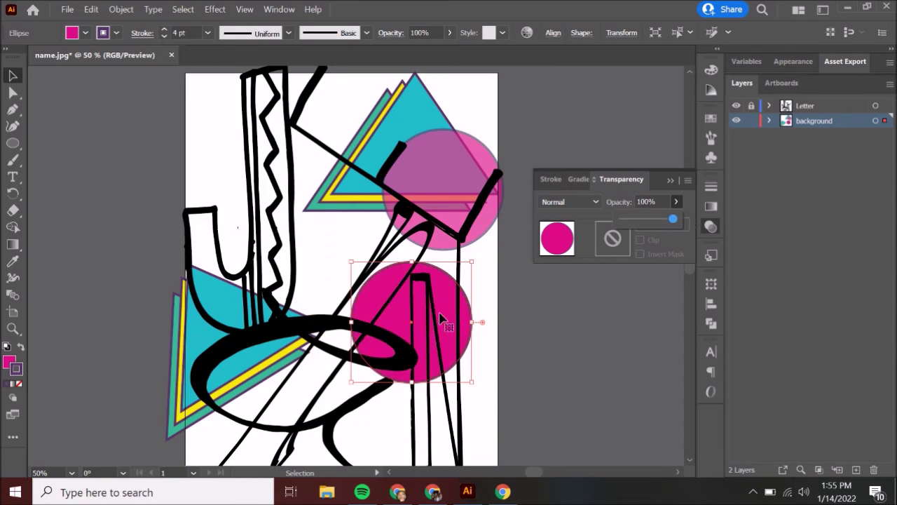
Apply a white-to-black radial gradient to the fill of the lower magenta circle.
left_click(579, 183)
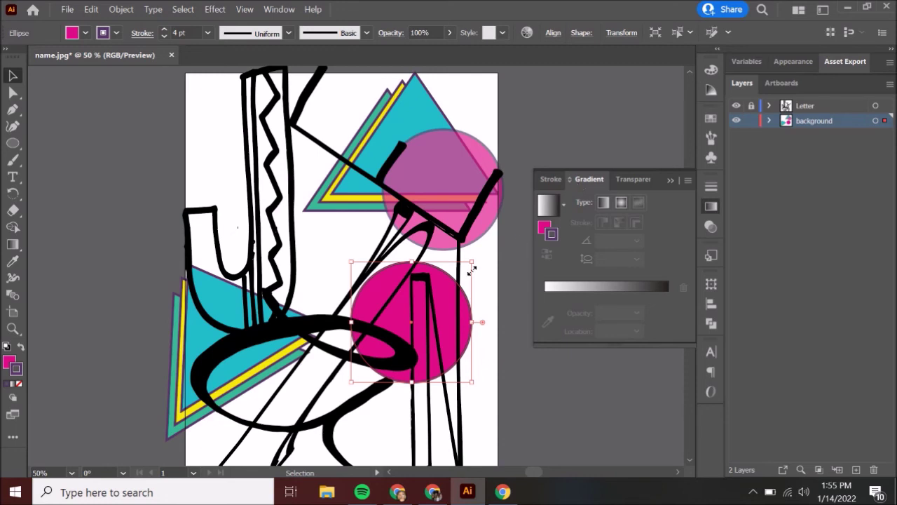
left_click(551, 235)
left_click(573, 296)
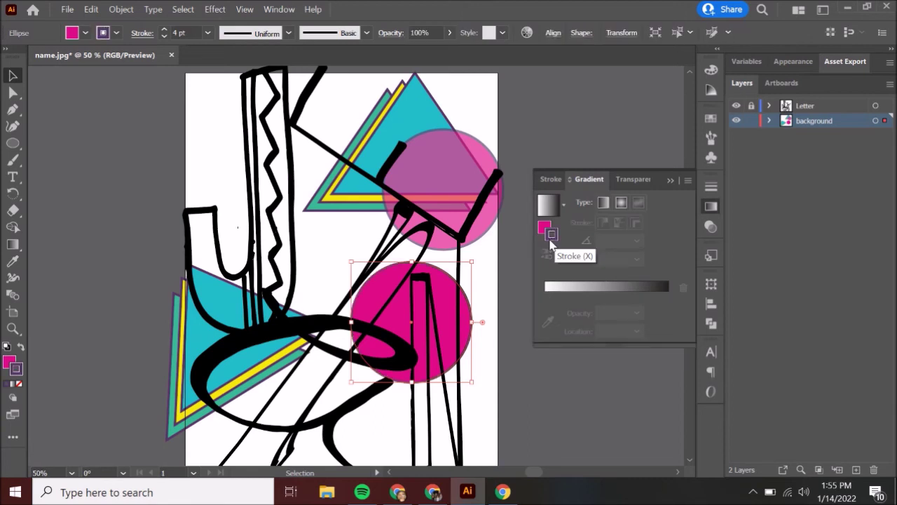
left_click(543, 228)
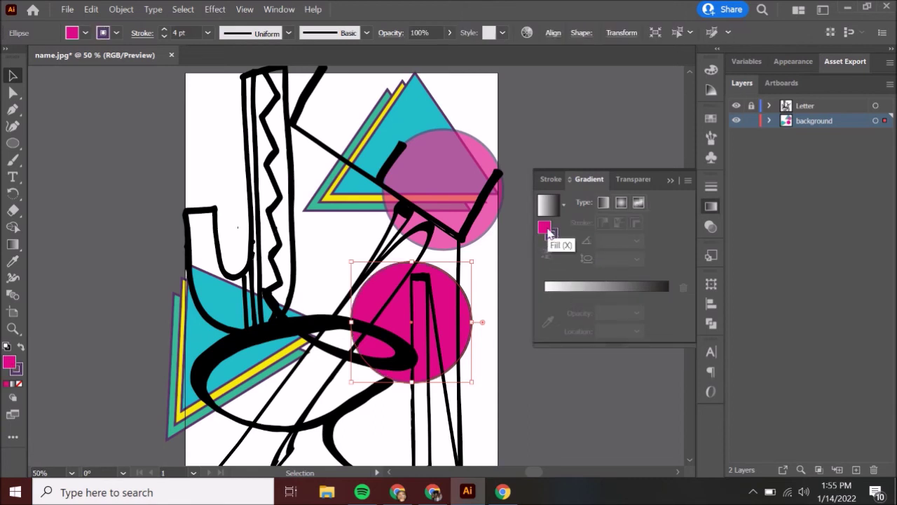
left_click(586, 286)
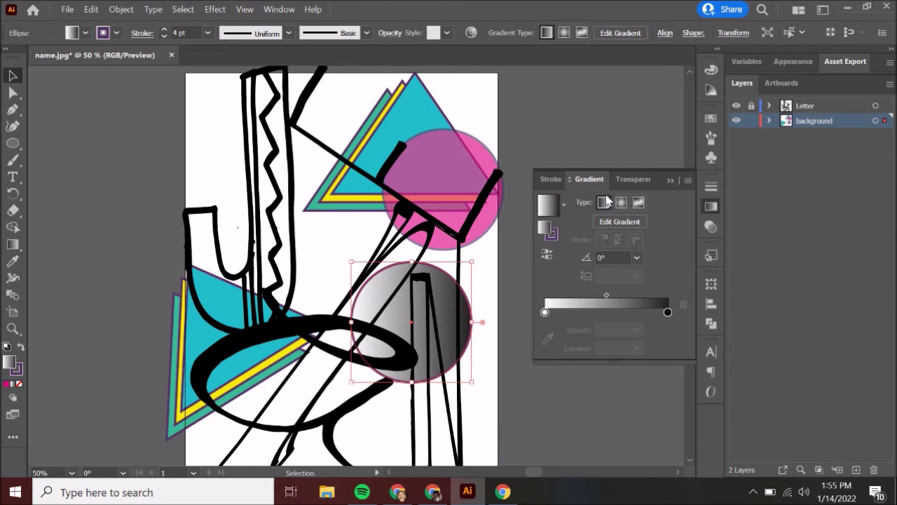
left_click(564, 204)
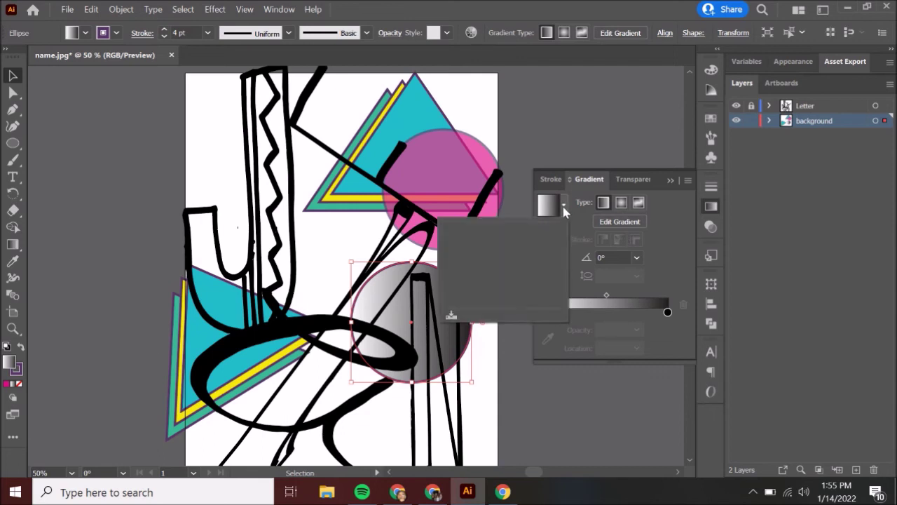
left_click(565, 208)
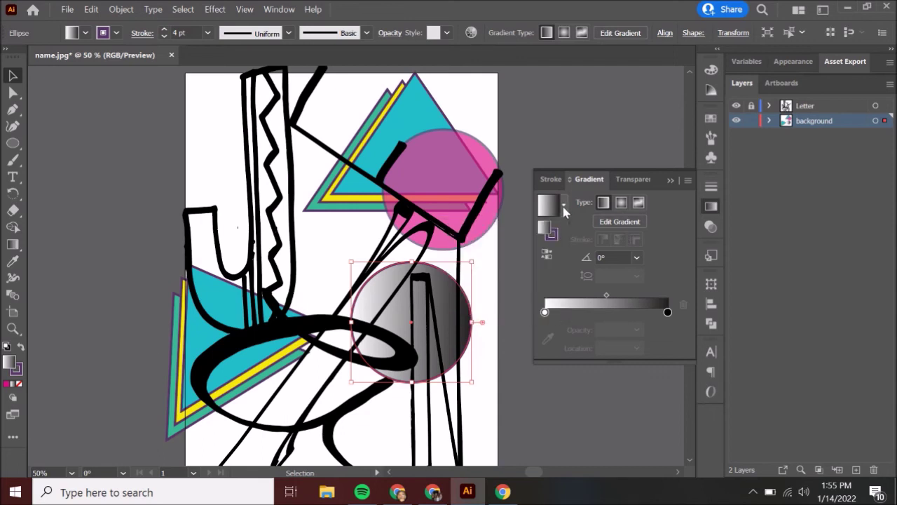
left_click(621, 203)
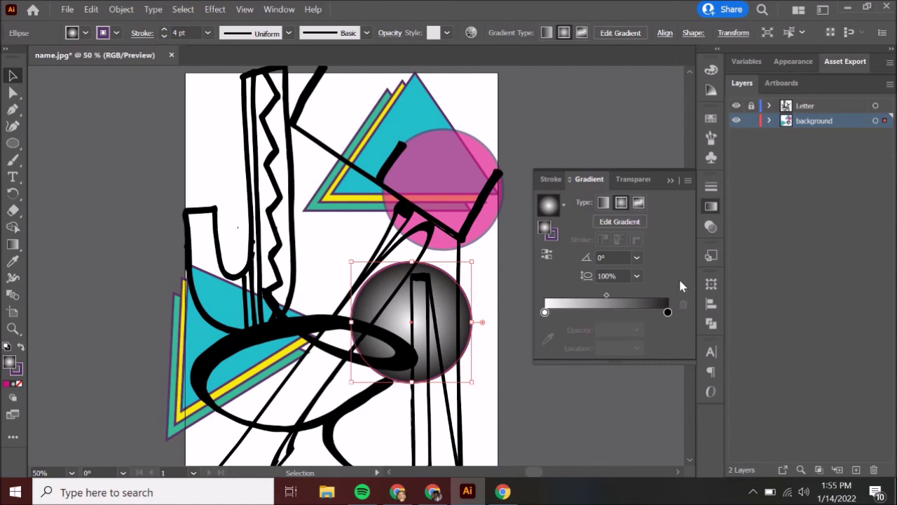
Try a freeform gradient on the lower circle, placing several white colour points across it.
left_click(564, 204)
left_click(564, 204)
left_click(639, 202)
left_click(622, 203)
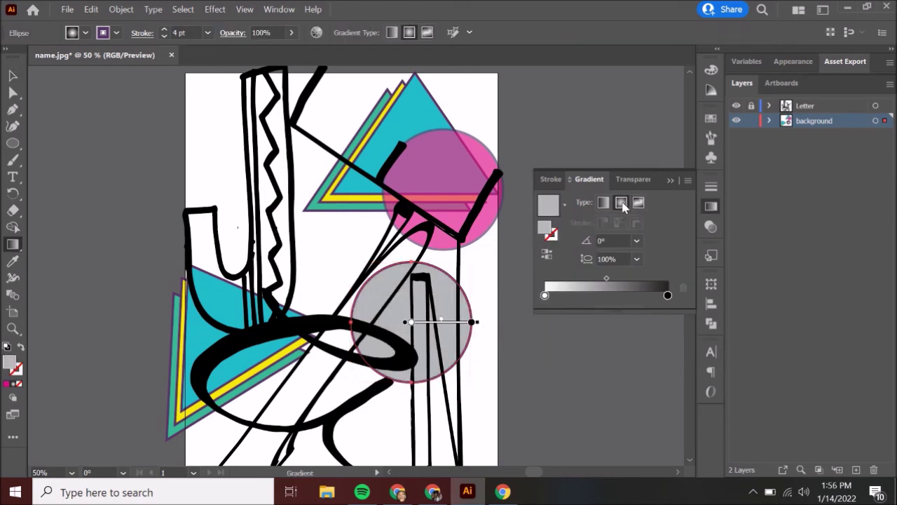
left_click(639, 202)
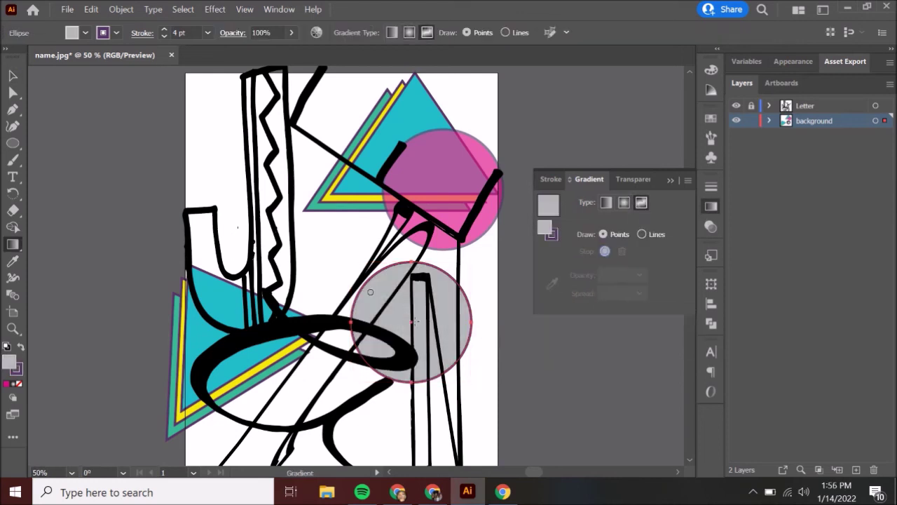
left_click(383, 297)
left_click(416, 337)
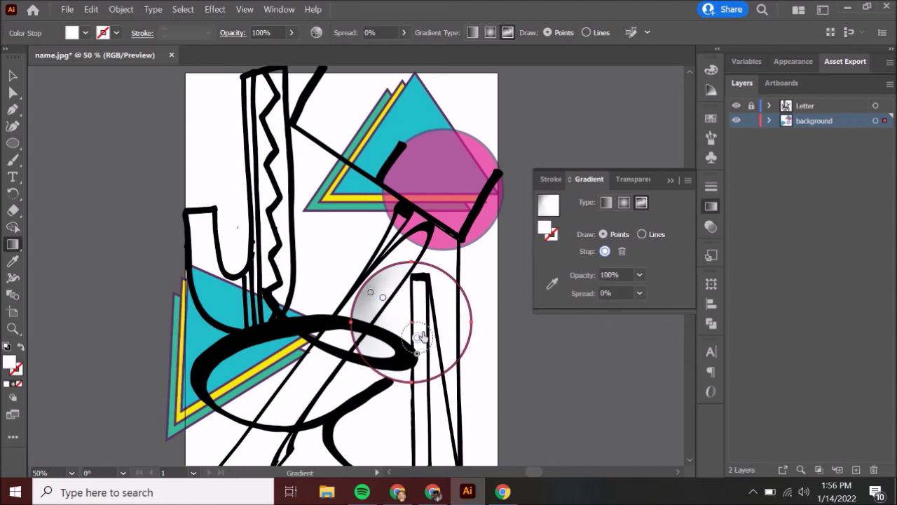
left_click(446, 296)
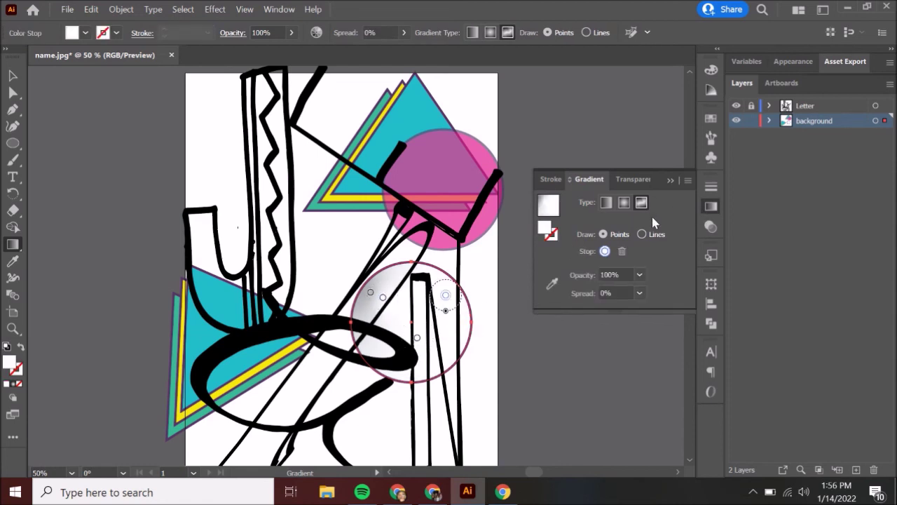
Undo the freeform colour points and return the circle's fill to a radial gradient.
key("ctrl+z")
key("ctrl+z")
key("ctrl+z")
key("ctrl+z")
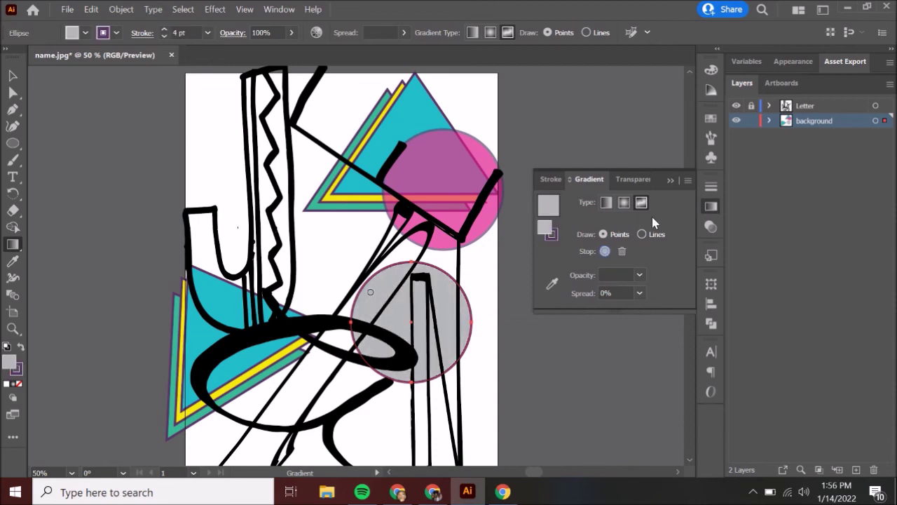
left_click(624, 203)
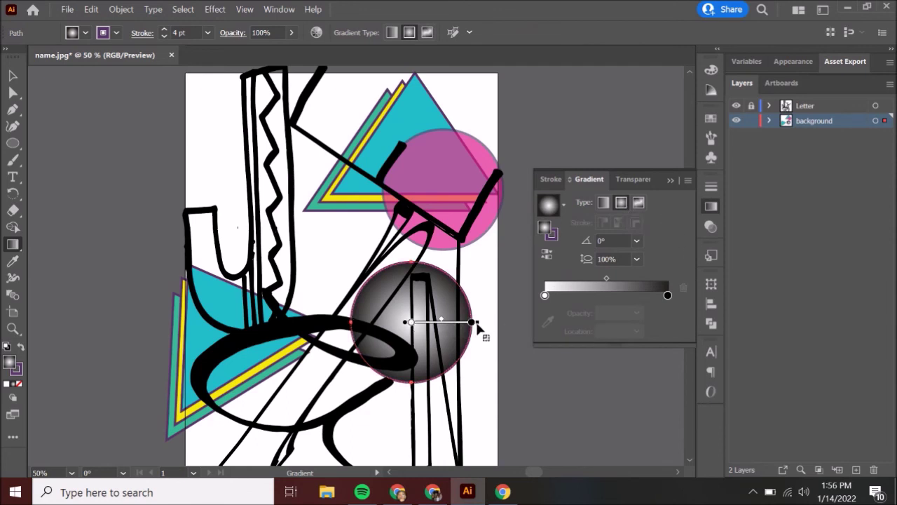
Adjust the radial gradient's extent to end just inside the circle's edge and shift its midpoint slightly outward.
left_click_drag(476, 323, 455, 322)
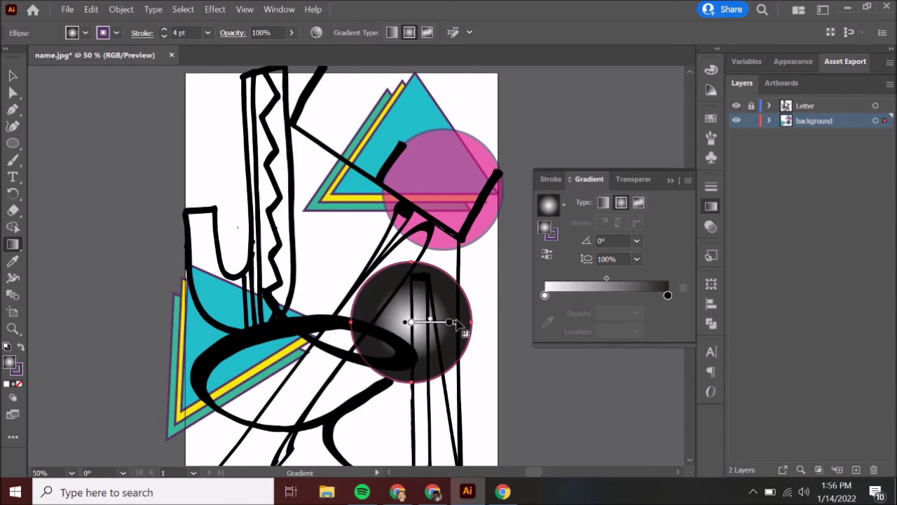
left_click_drag(454, 324, 443, 322)
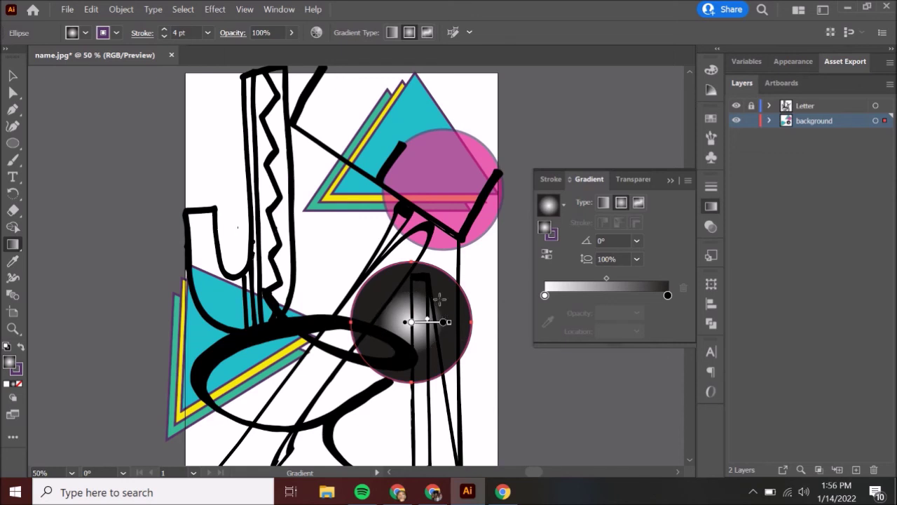
mouse_move(429, 323)
left_mouse_down()
mouse_move(419, 323)
mouse_move(465, 323)
left_mouse_up()
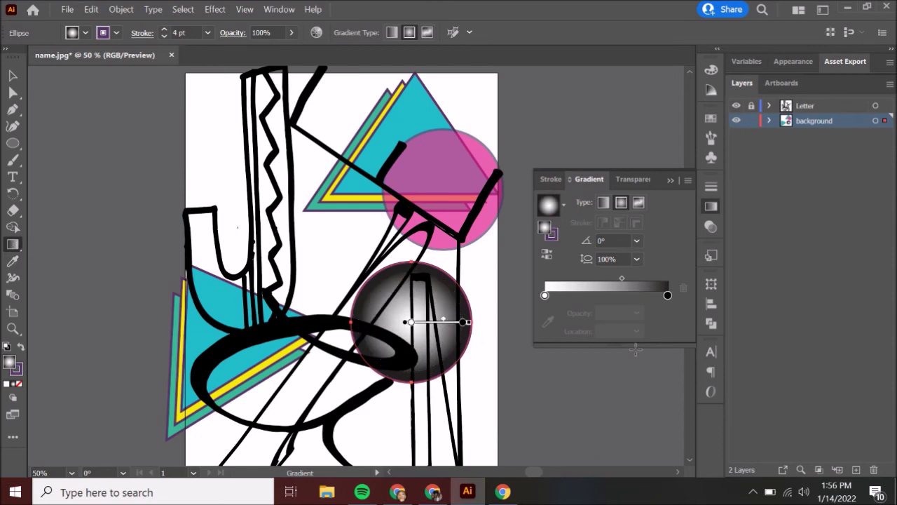
Switch the gradient's outer stop to CMYK and colour it green (C 94.9, M 10.59, Y 100, K 2.75).
left_click(669, 297)
double_click(668, 297)
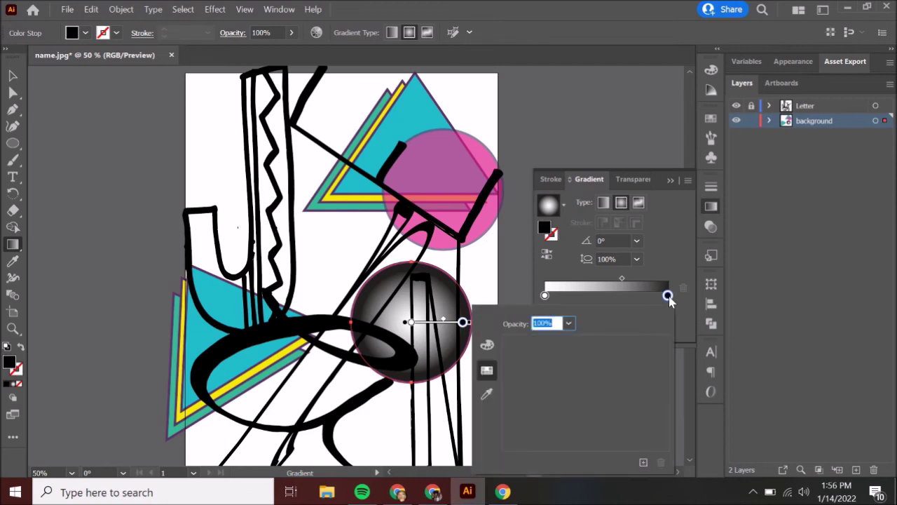
left_click(487, 344)
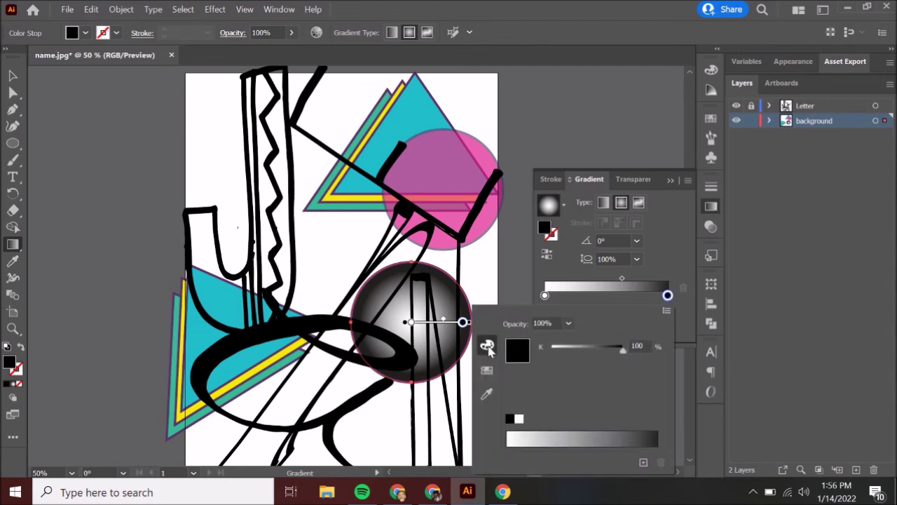
left_click(666, 311)
left_click(703, 358)
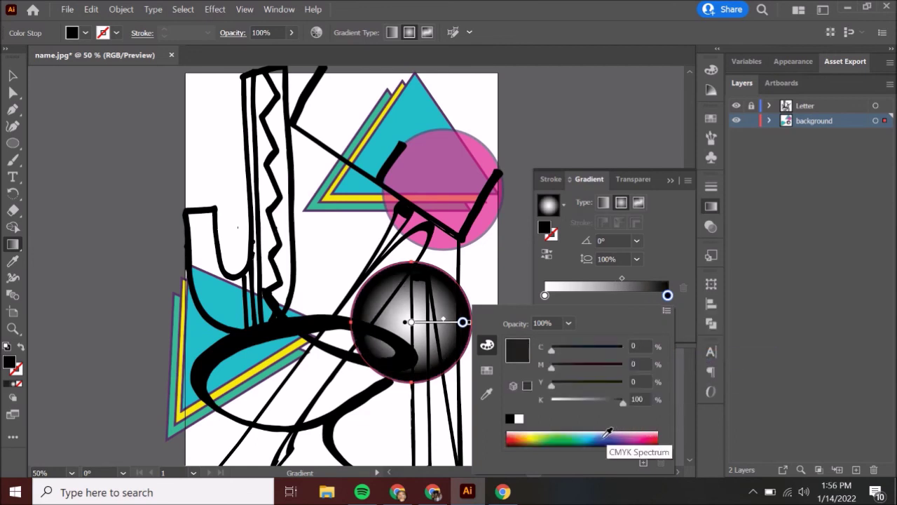
left_click(559, 435)
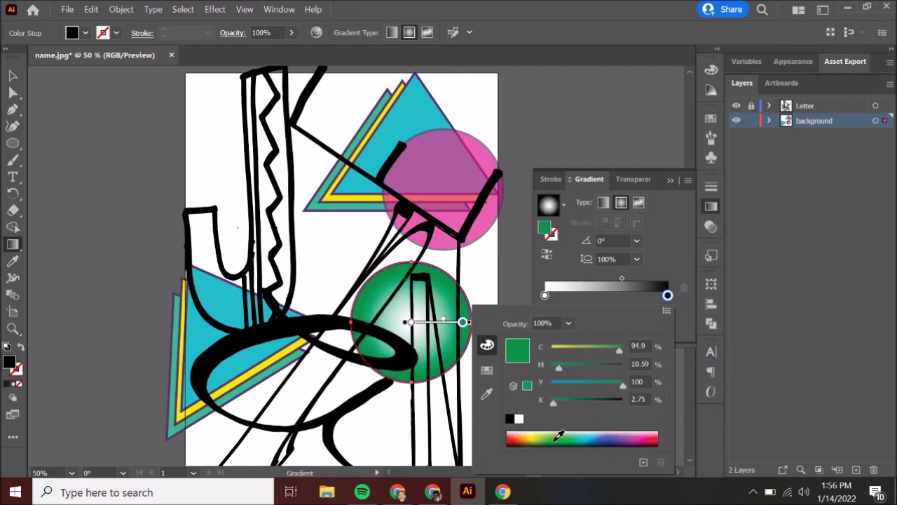
left_click(683, 239)
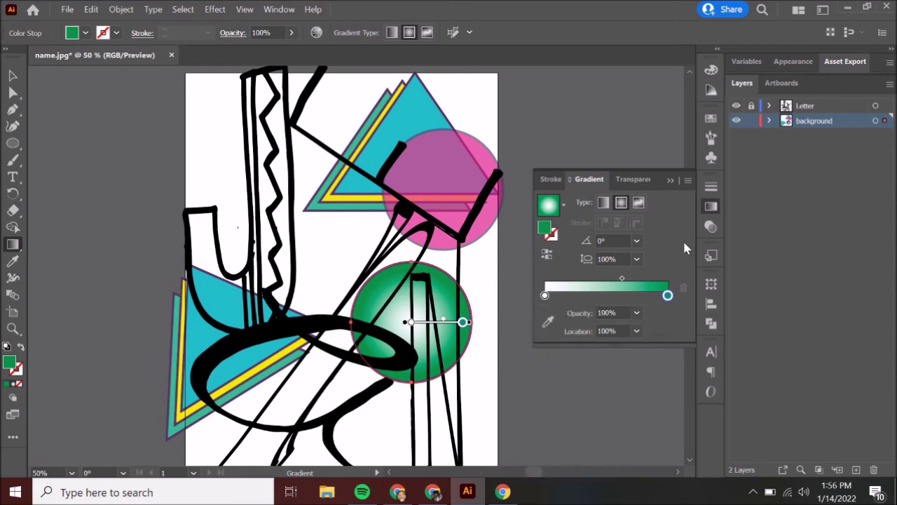
Switch the gradient's centre stop to CMYK and colour it light blue (C 70.59, M 0, Y 3.53, K 0).
double_click(545, 295)
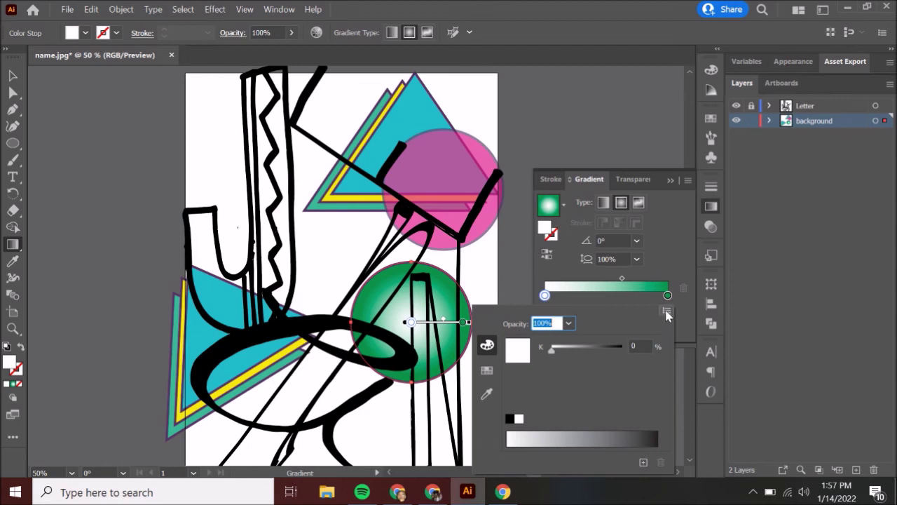
left_click(667, 313)
left_click(704, 355)
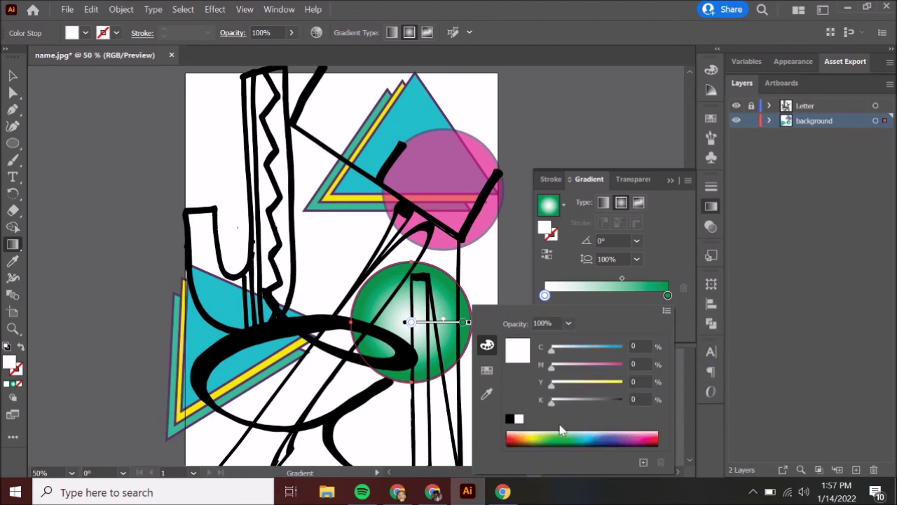
left_click(591, 431)
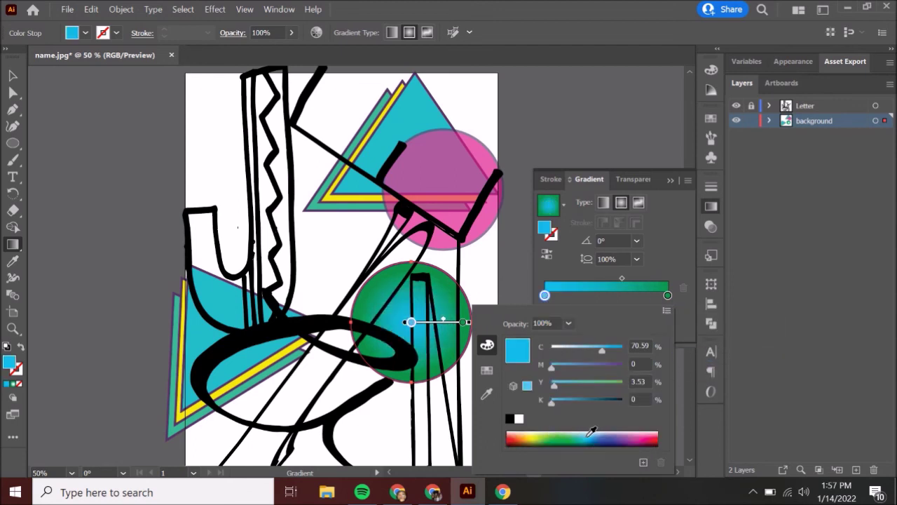
left_click(609, 297)
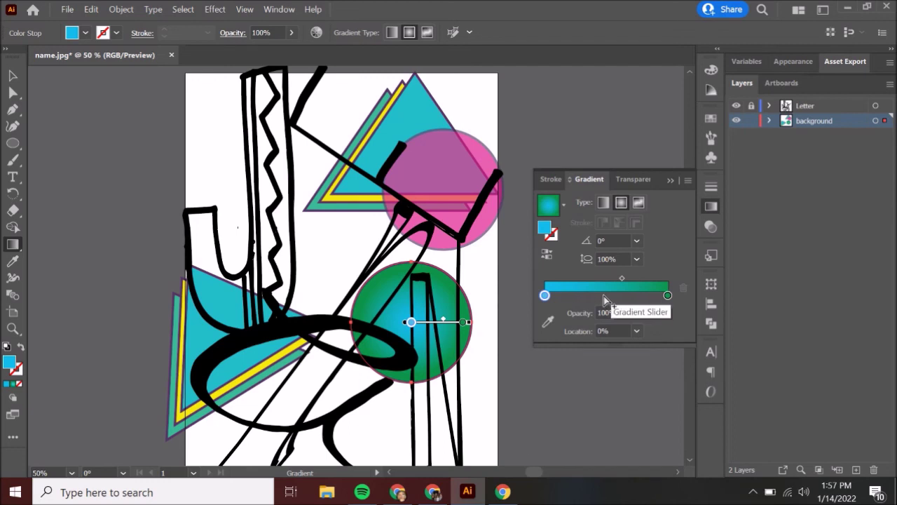
Add a stop at about 45.7% between the blue and green and colour it bright magenta-purple.
left_click(601, 296)
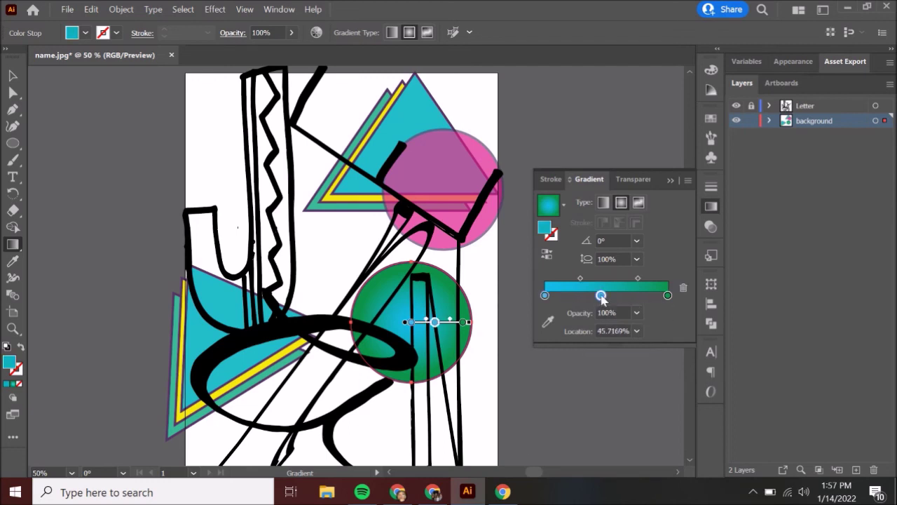
double_click(601, 296)
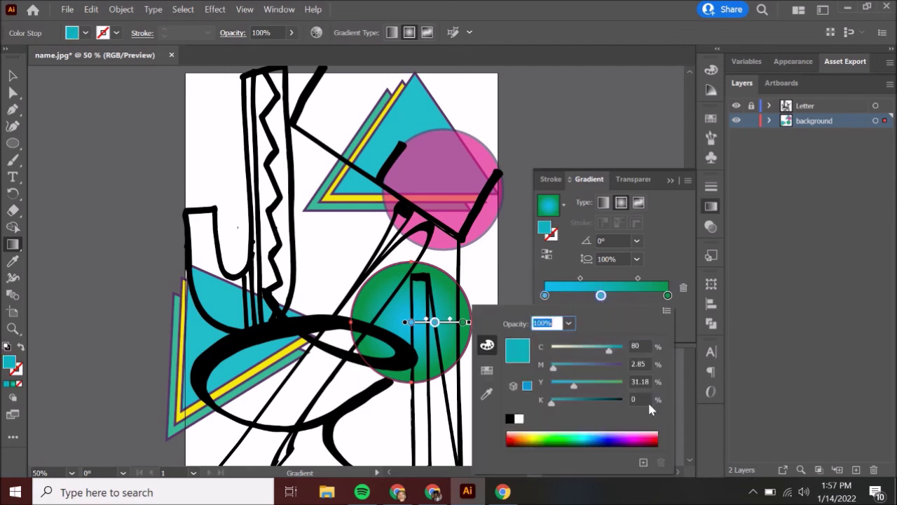
left_click(636, 437)
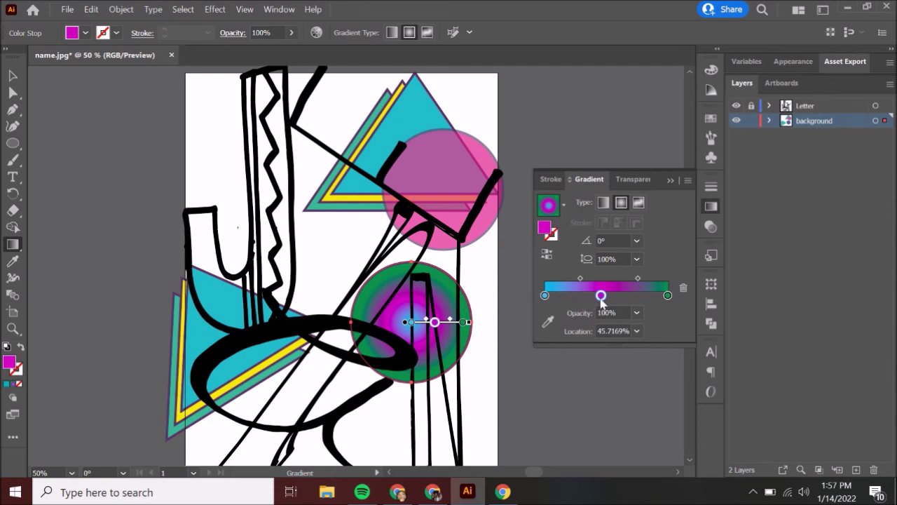
Move the magenta stop outward toward the green and set the blue-to-magenta midpoint at about 71.8%.
mouse_move(600, 296)
left_mouse_down()
mouse_move(618, 297)
mouse_move(572, 281)
mouse_move(598, 284)
left_mouse_up()
left_click(591, 279)
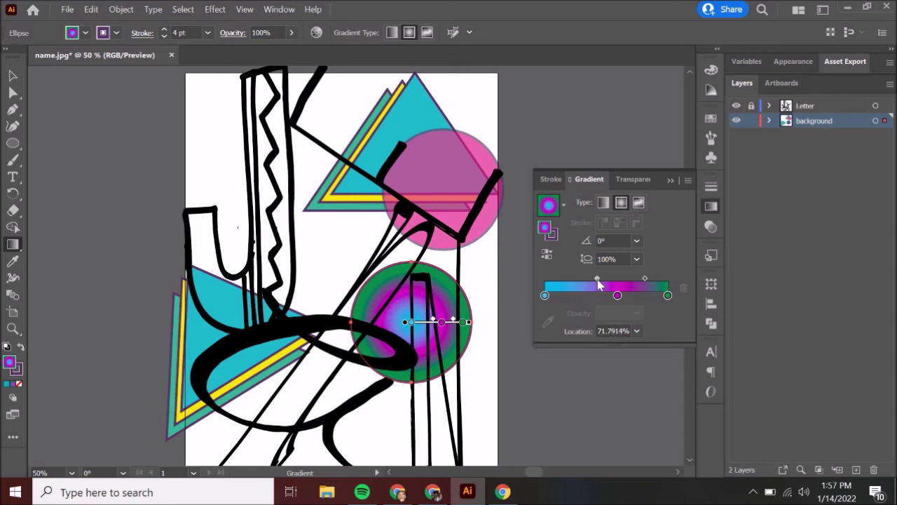